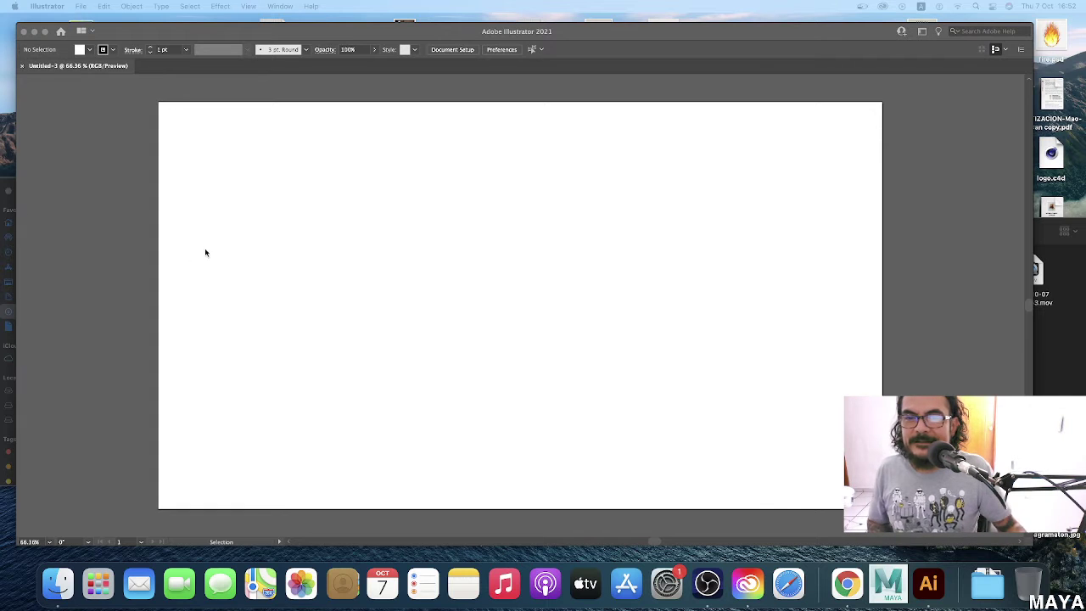
# Restore the hidden tool, layer, image trace, colour, swatch and character panels.
pyautogui.press('Tab')
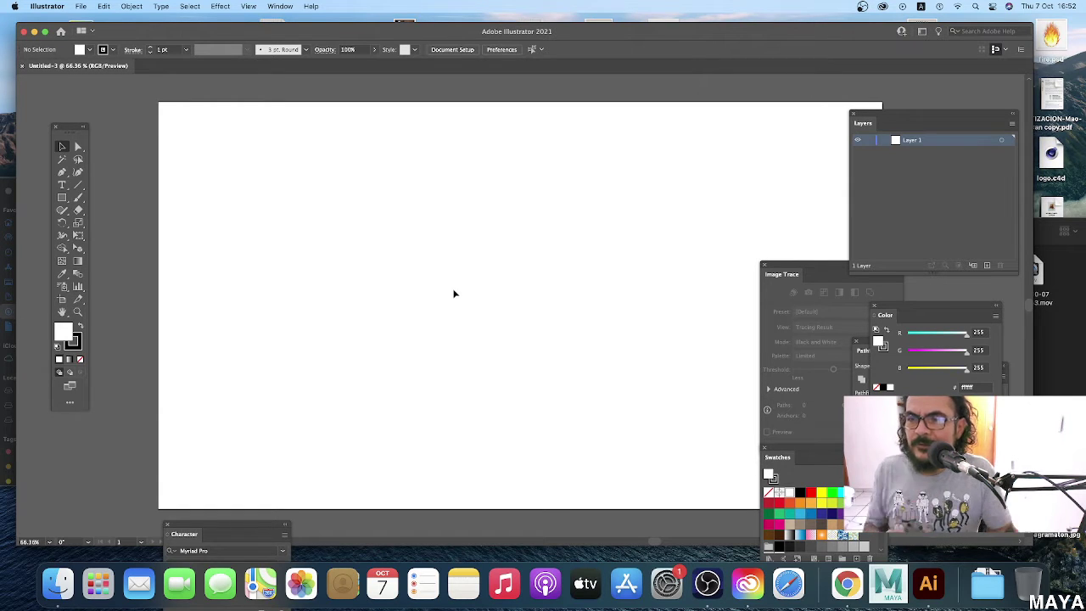
# Type EXTRUSIONES near the top-left, fixing its spelling, then scale the word up.
pyautogui.click(62, 185)
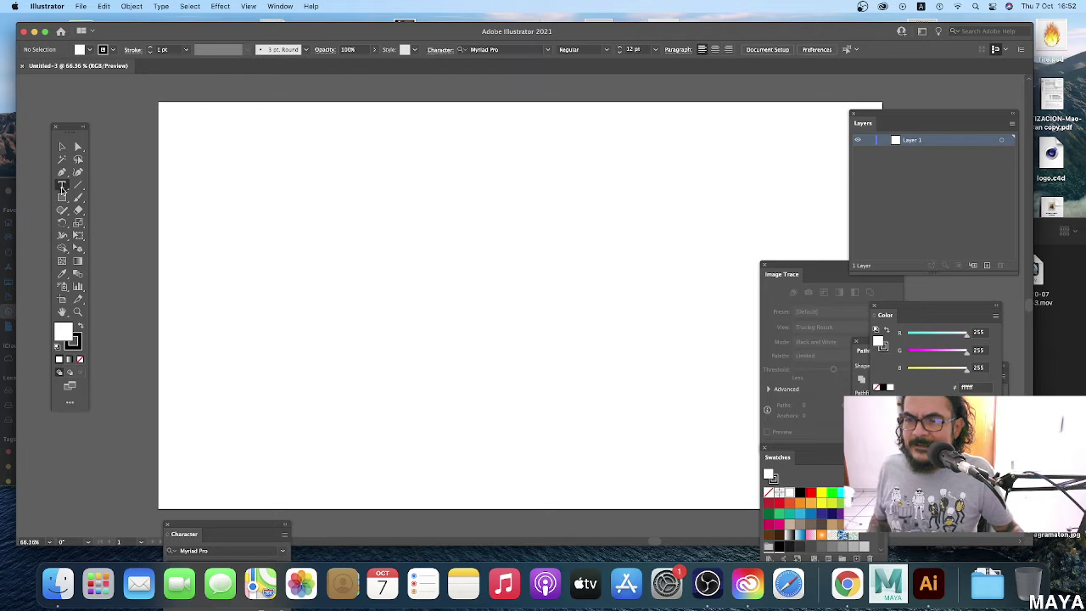
pyautogui.click(274, 190)
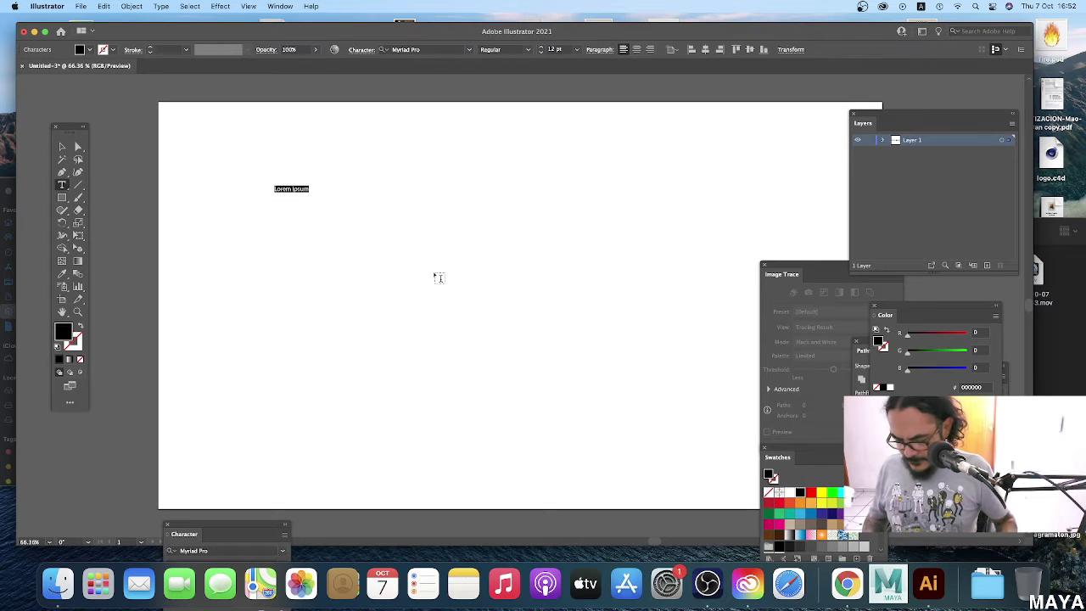
pyautogui.write('extrsiones')
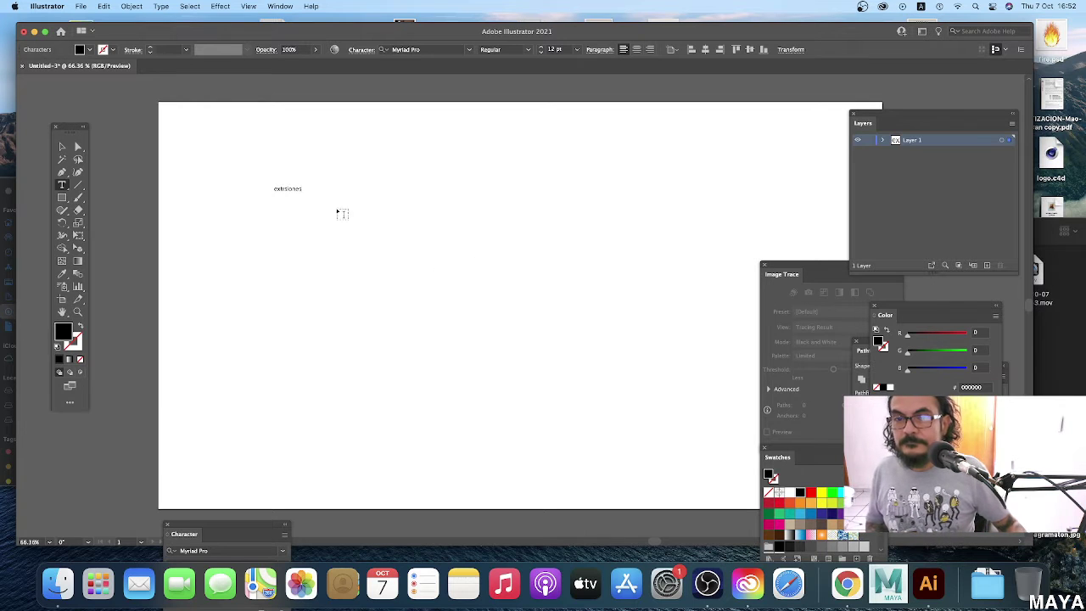
pyautogui.moveTo(303, 189); pyautogui.dragTo(262, 192)
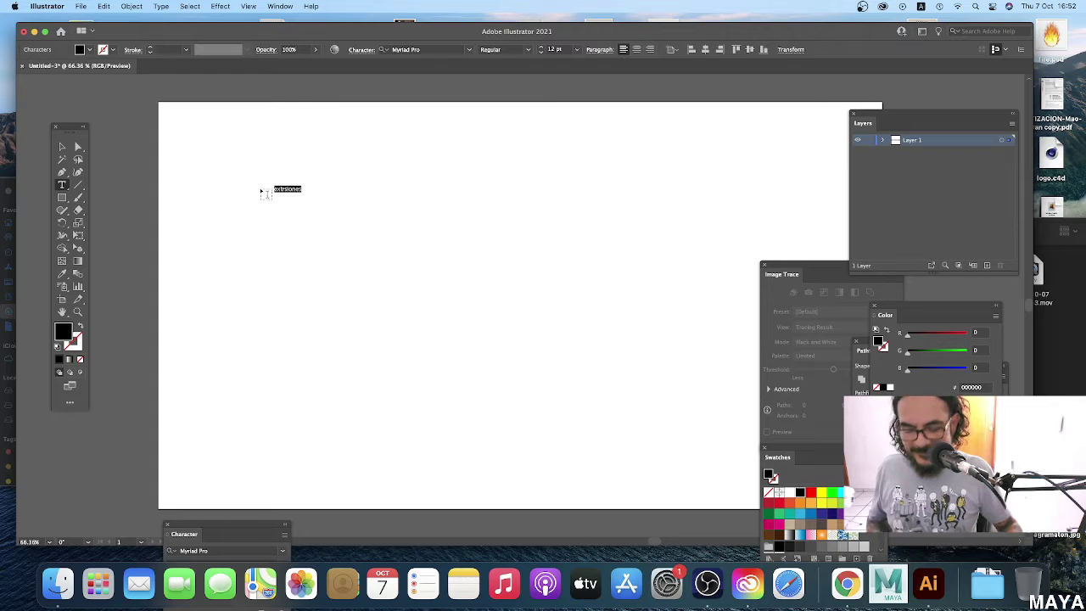
pyautogui.write('EX')
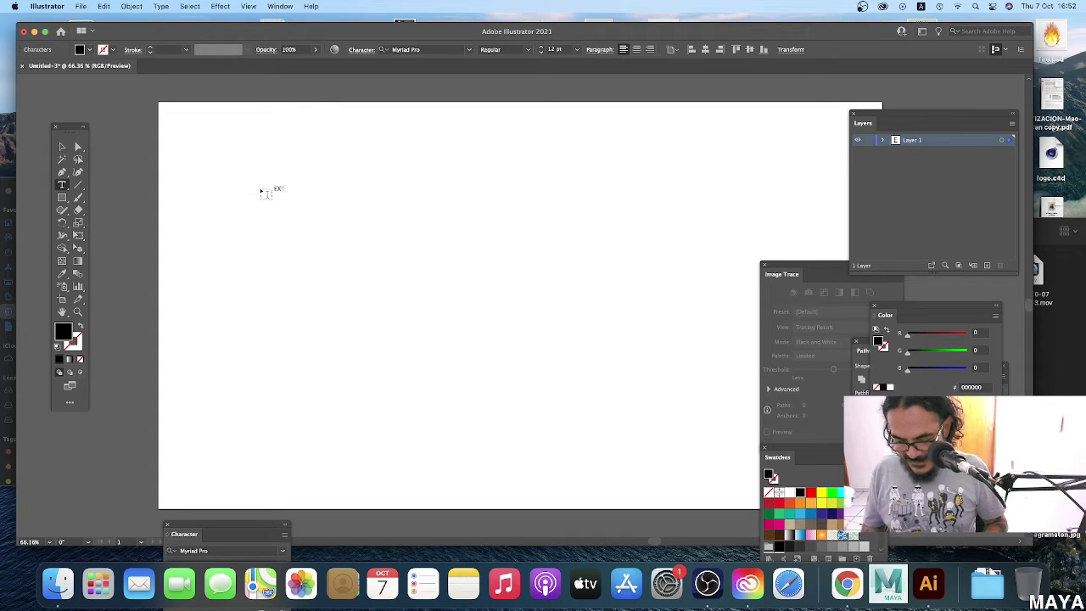
pyautogui.write('NES')
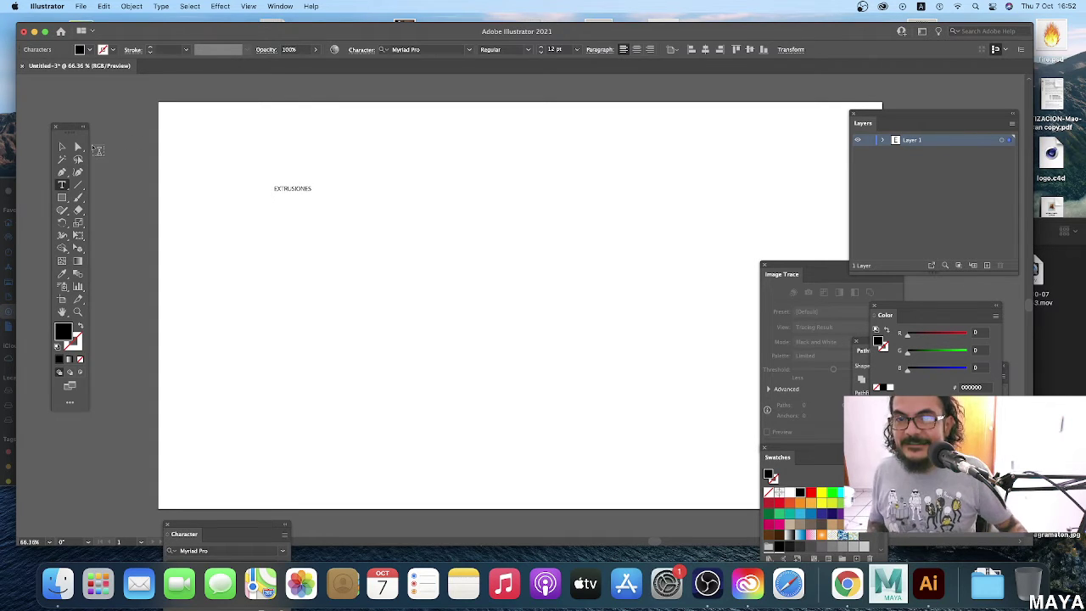
pyautogui.click(62, 146)
pyautogui.moveTo(313, 193); pyautogui.dragTo(413, 257)
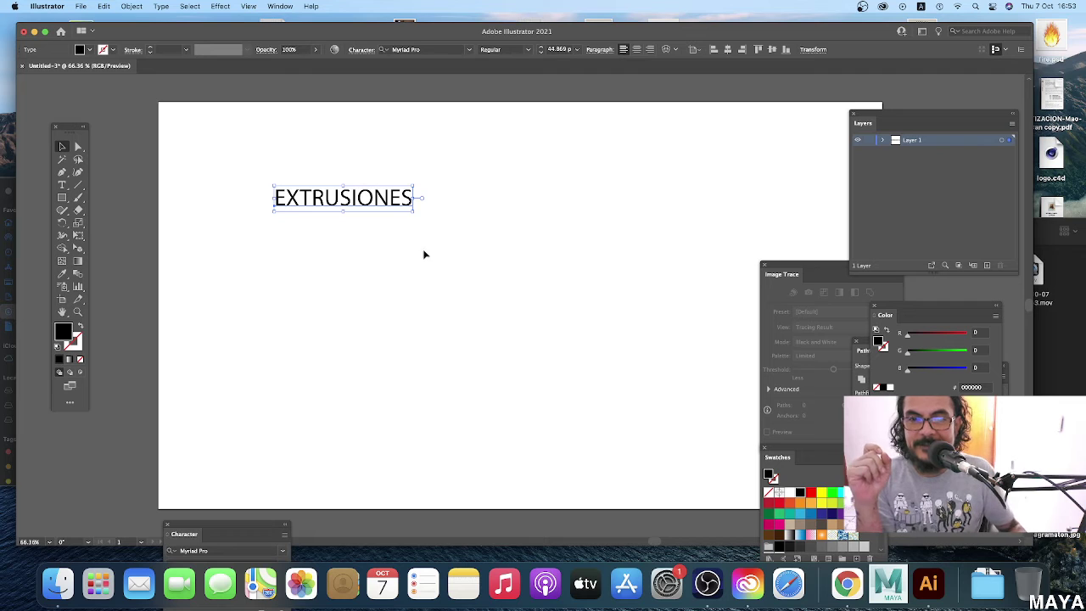
pyautogui.moveTo(61, 197); pyautogui.dragTo(124, 248)
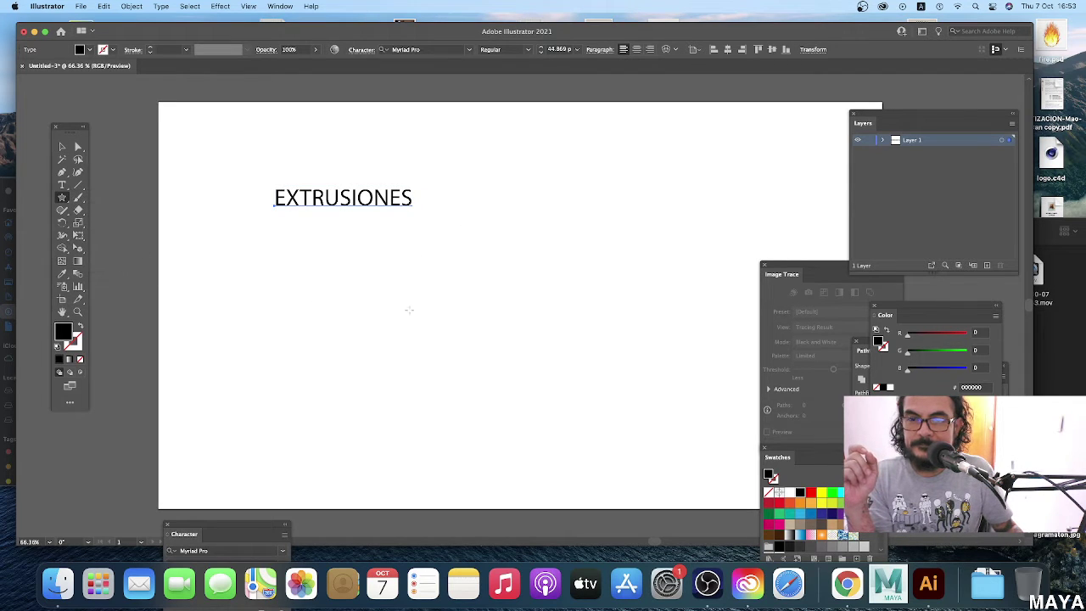
# Draw a five-point star below EXTRUSIONES, position both, and fill the star red.
pyautogui.moveTo(395, 284); pyautogui.dragTo(471, 335)
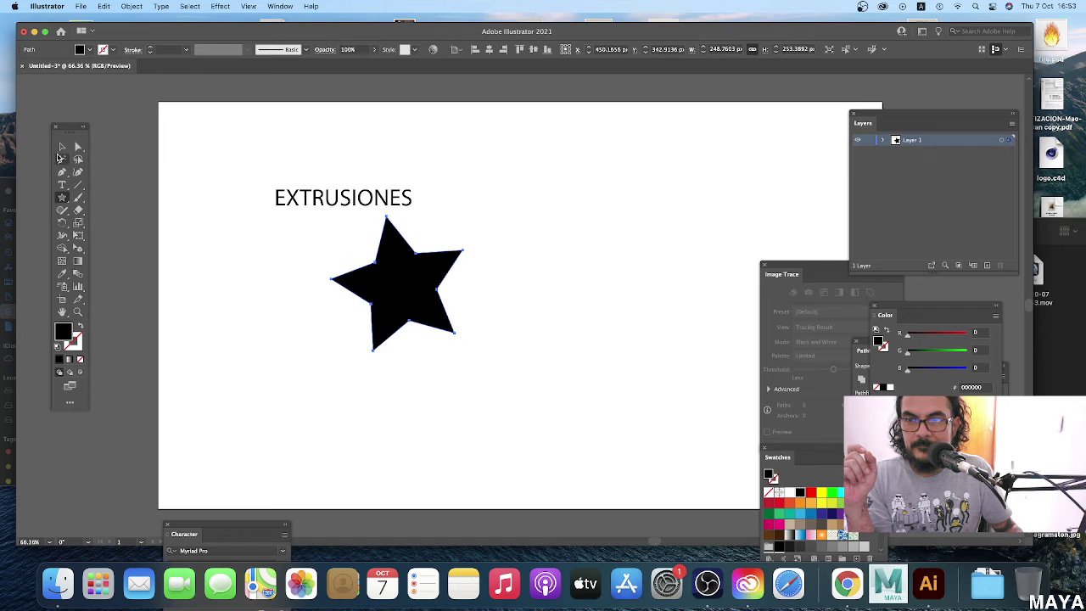
pyautogui.click(61, 146)
pyautogui.moveTo(388, 203); pyautogui.dragTo(376, 181)
pyautogui.moveTo(422, 300); pyautogui.dragTo(439, 323)
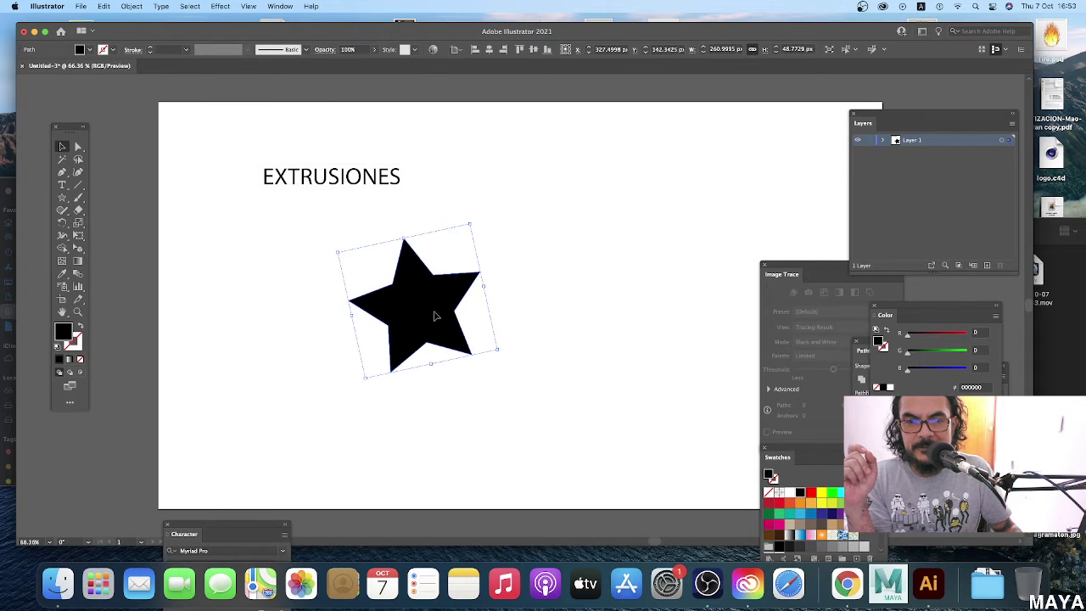
pyautogui.click(811, 494)
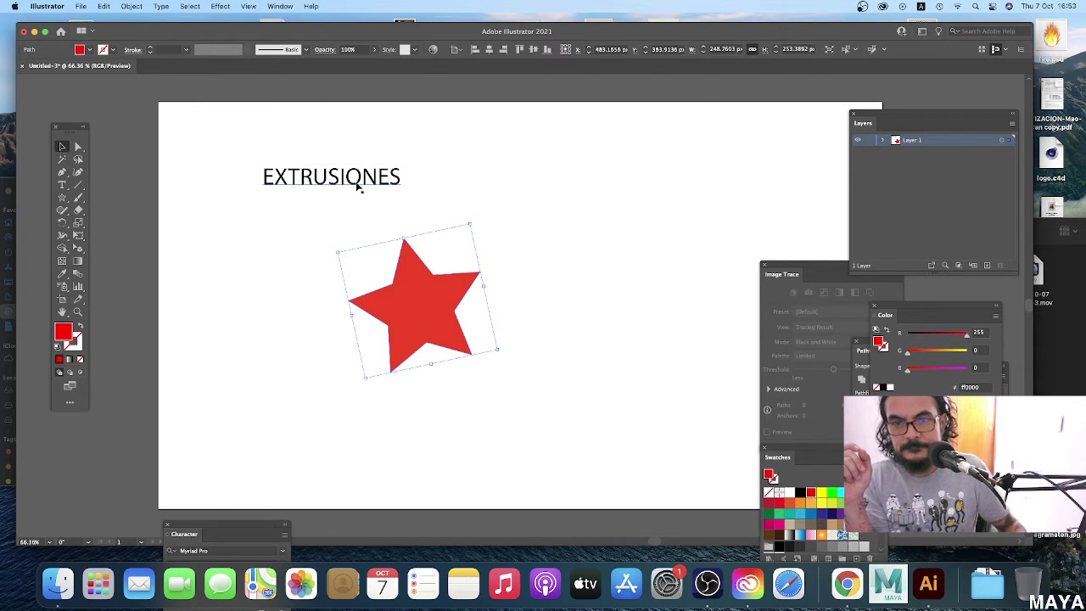
# Make the EXTRUSIONES text green and Myriad Pro Bold.
pyautogui.click(383, 178)
pyautogui.click(836, 513)
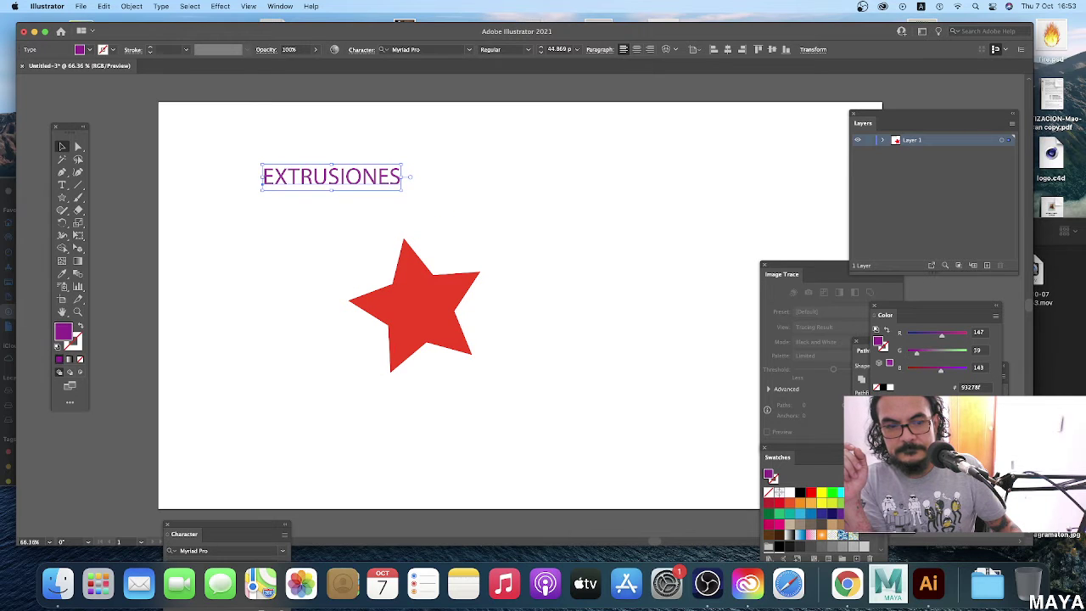
pyautogui.click(779, 512)
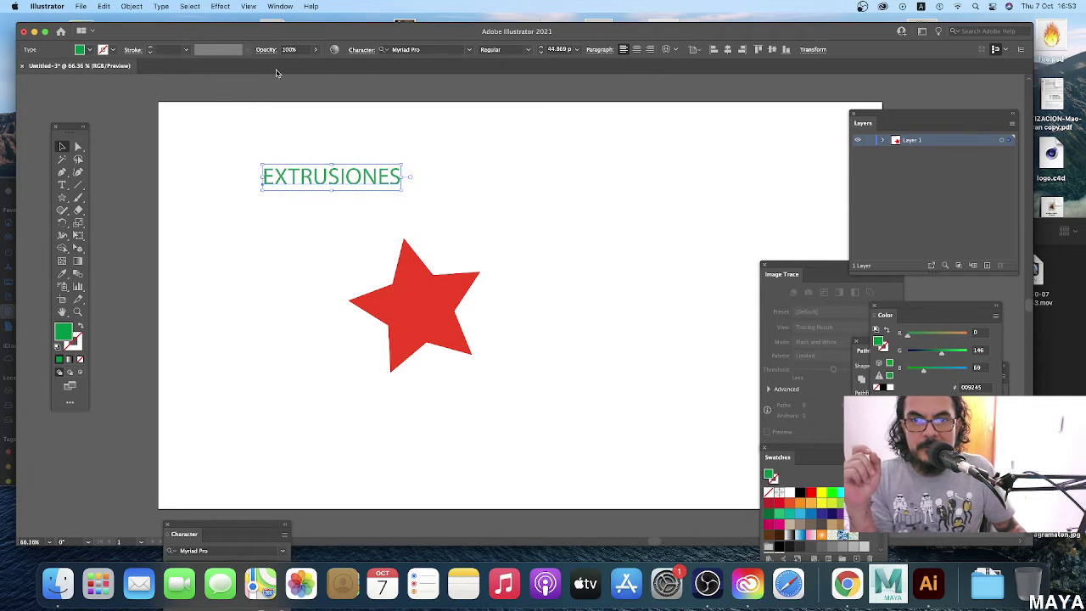
pyautogui.click(520, 49)
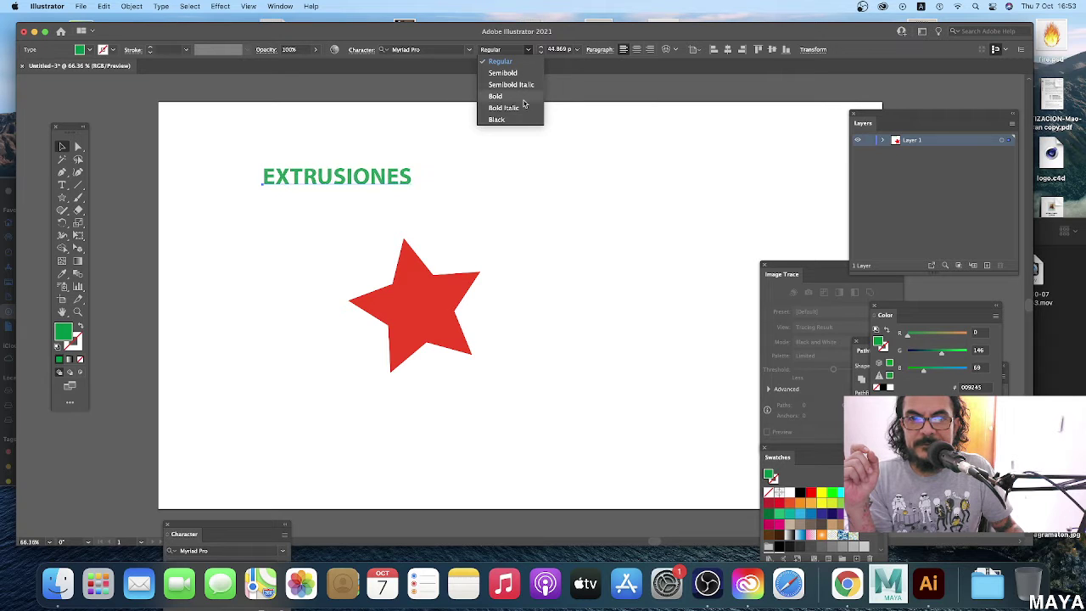
pyautogui.click(513, 97)
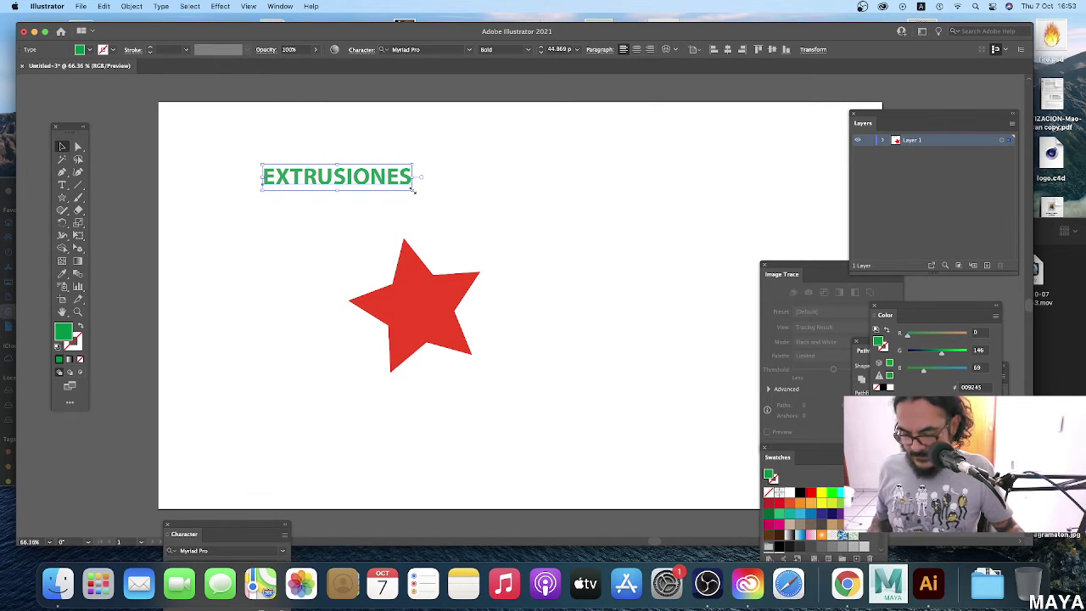
# Enlarge EXTRUSIONES, centre it near the top, and move the star up-left.
pyautogui.moveTo(413, 192); pyautogui.dragTo(497, 235)
pyautogui.press('Escape')
pyautogui.moveTo(443, 192); pyautogui.dragTo(594, 193)
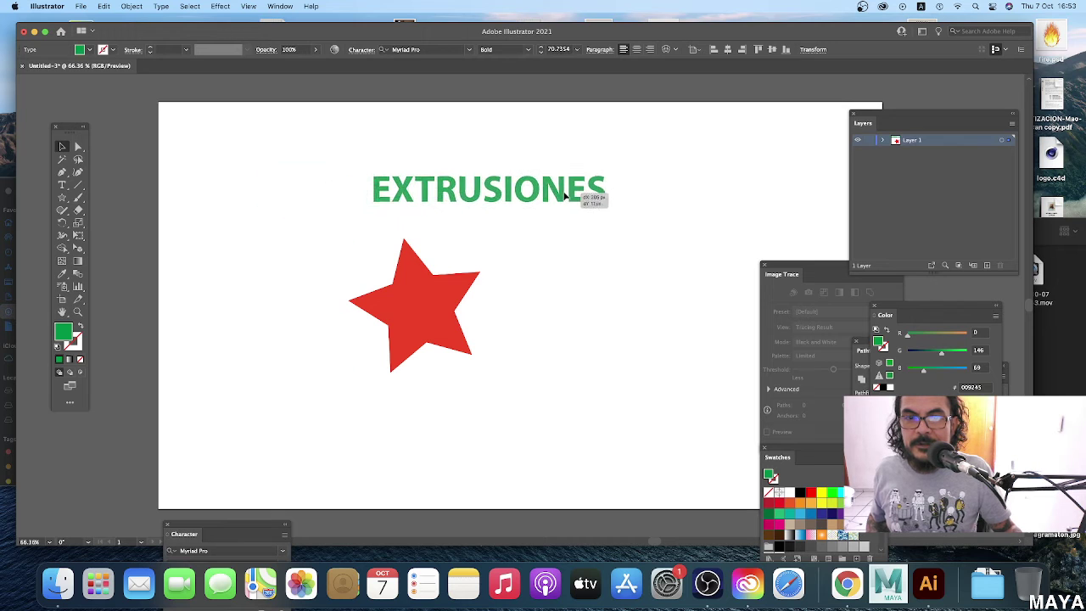
pyautogui.moveTo(423, 323); pyautogui.dragTo(380, 303)
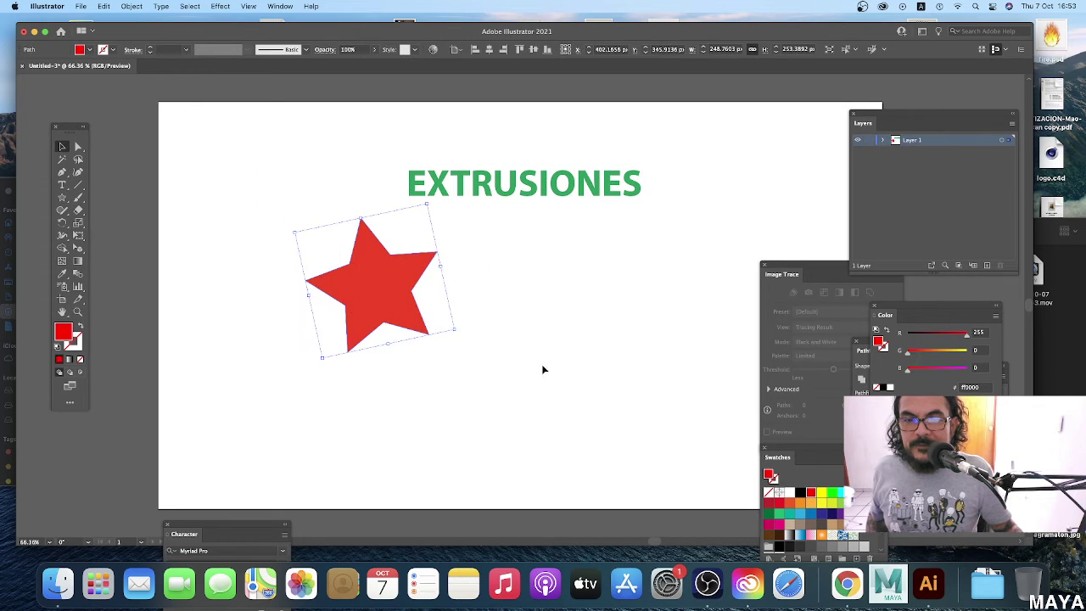
pyautogui.moveTo(561, 198); pyautogui.dragTo(578, 202)
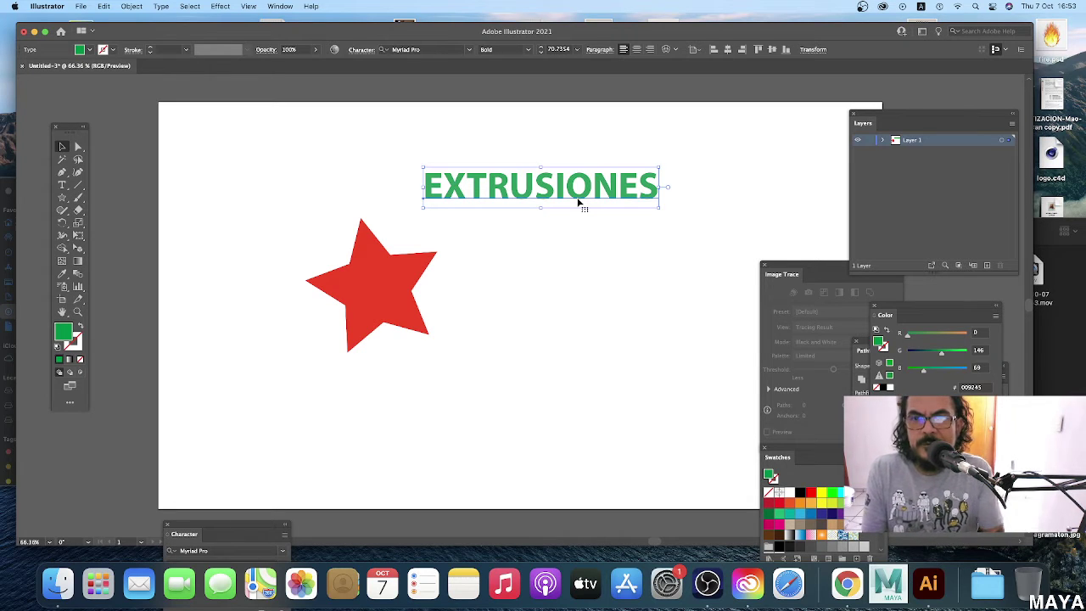
pyautogui.click(224, 7)
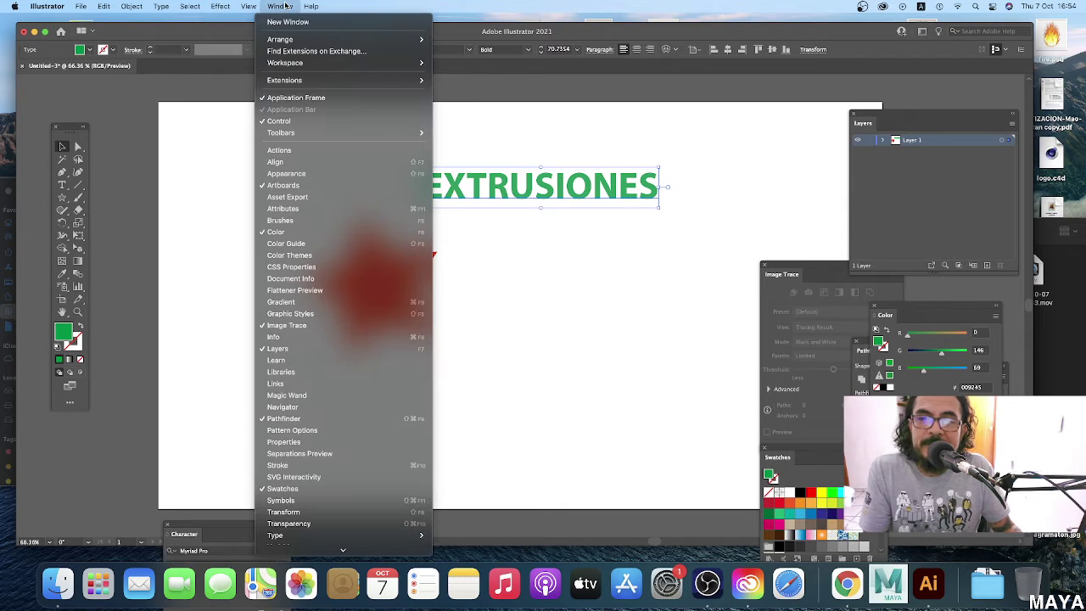
pyautogui.moveTo(280, 6)
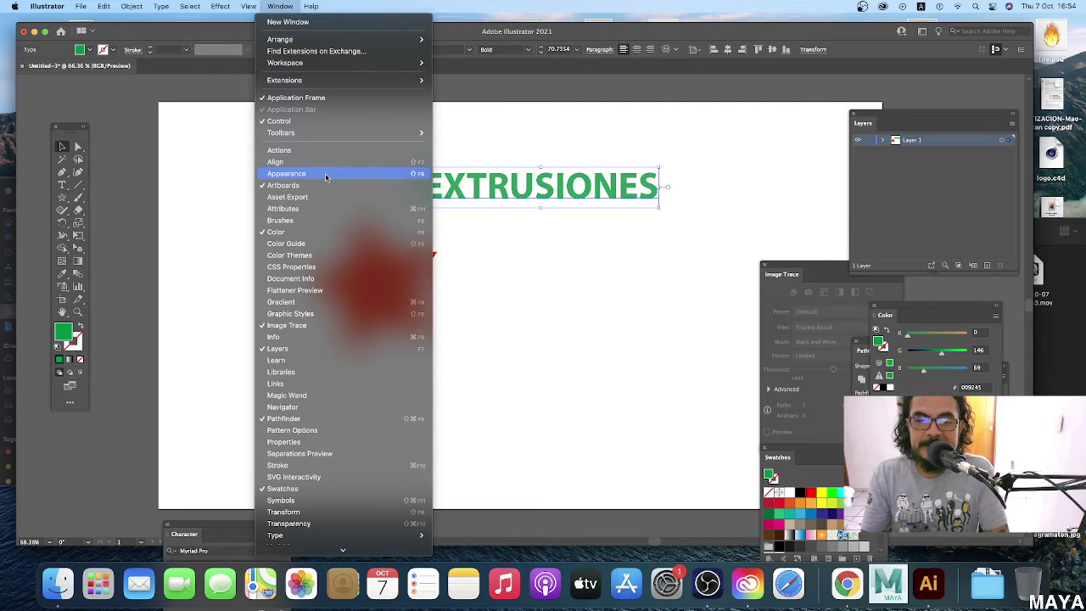
# Float the Appearance panel and inspect the star's and EXTRUSIONES' attributes.
pyautogui.click(325, 173)
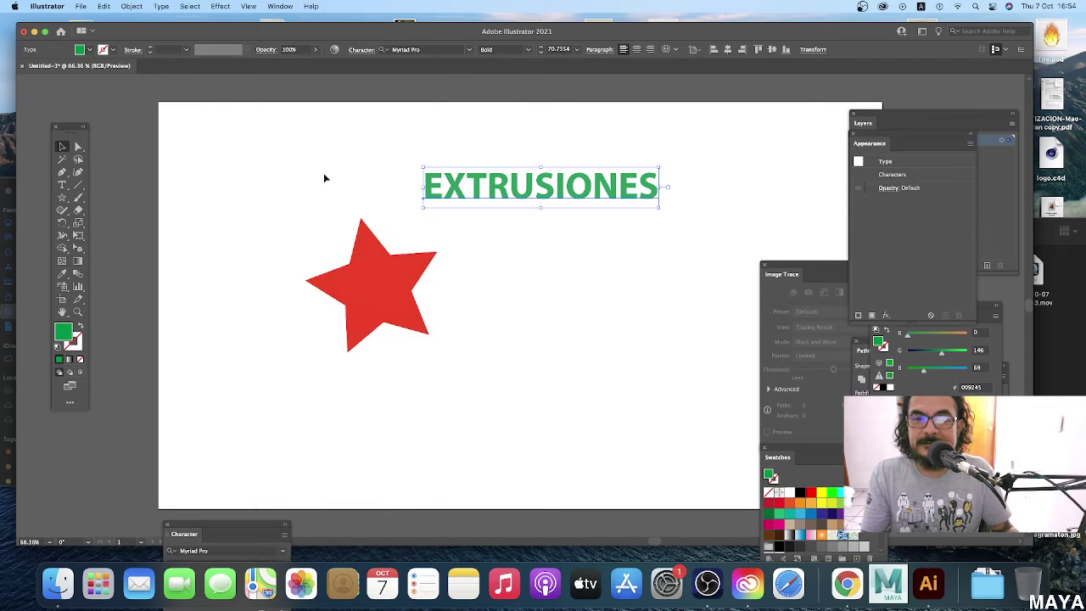
pyautogui.moveTo(858, 150); pyautogui.dragTo(711, 148)
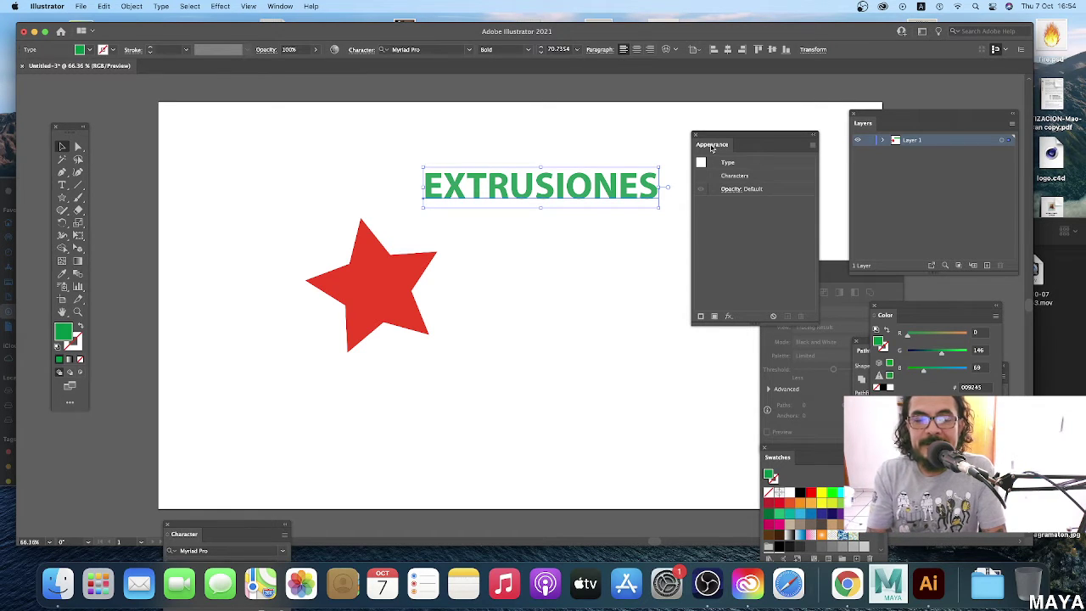
pyautogui.click(392, 268)
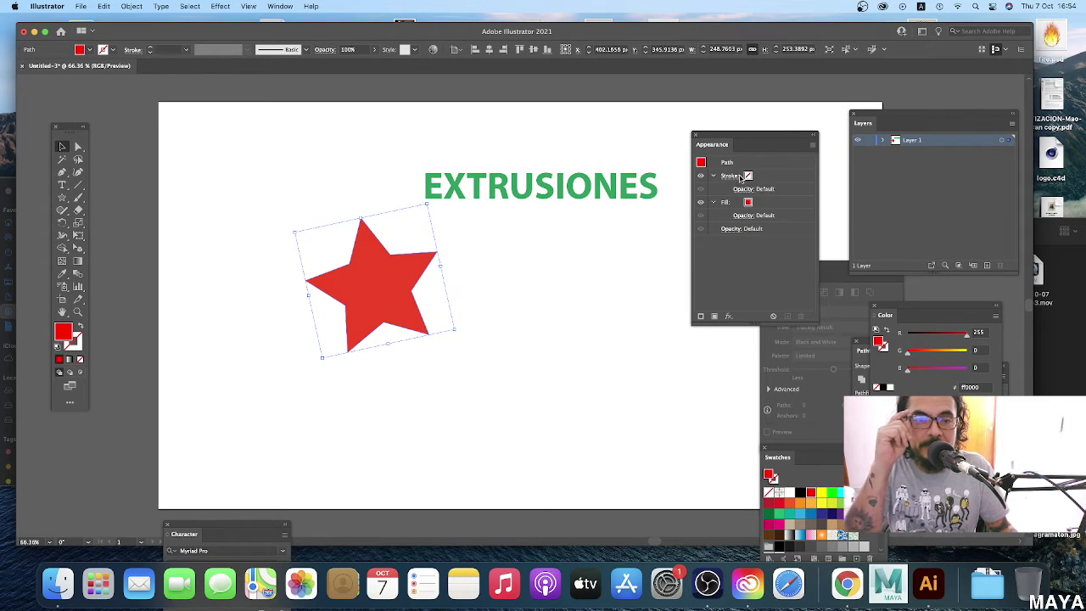
pyautogui.click(611, 199)
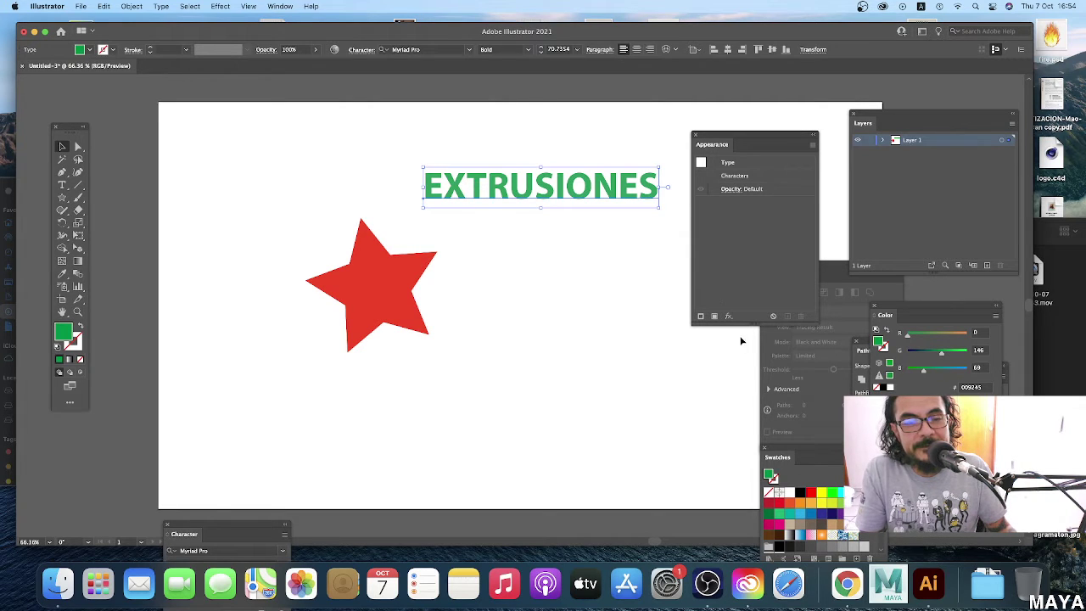
pyautogui.moveTo(764, 135); pyautogui.dragTo(764, 110)
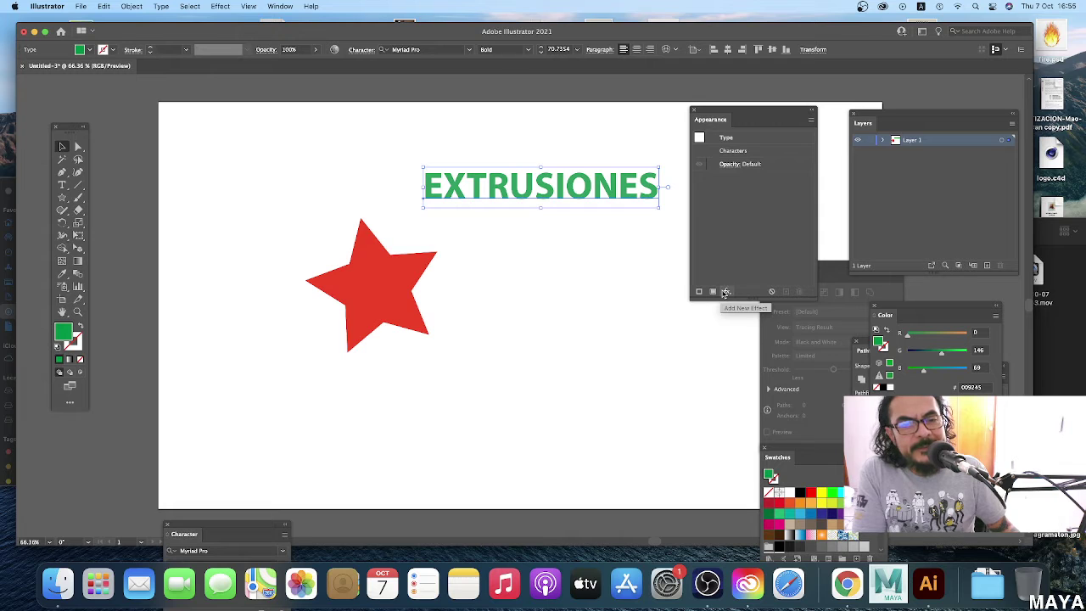
# Add a 3D Extrude & Bevel effect to EXTRUSIONES from the Appearance panel.
pyautogui.click(725, 293)
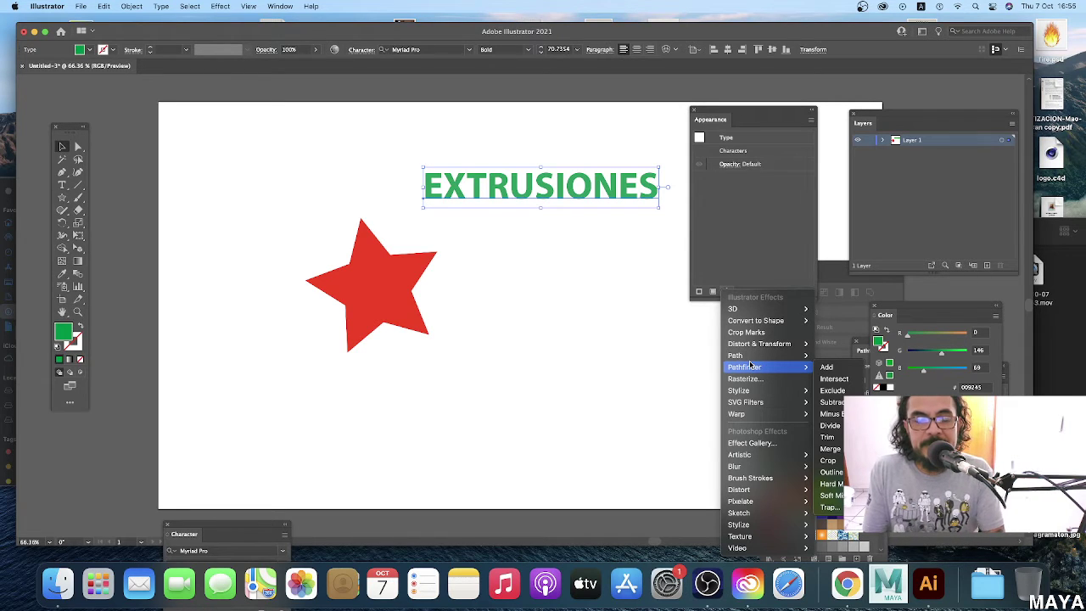
pyautogui.moveTo(764, 309)
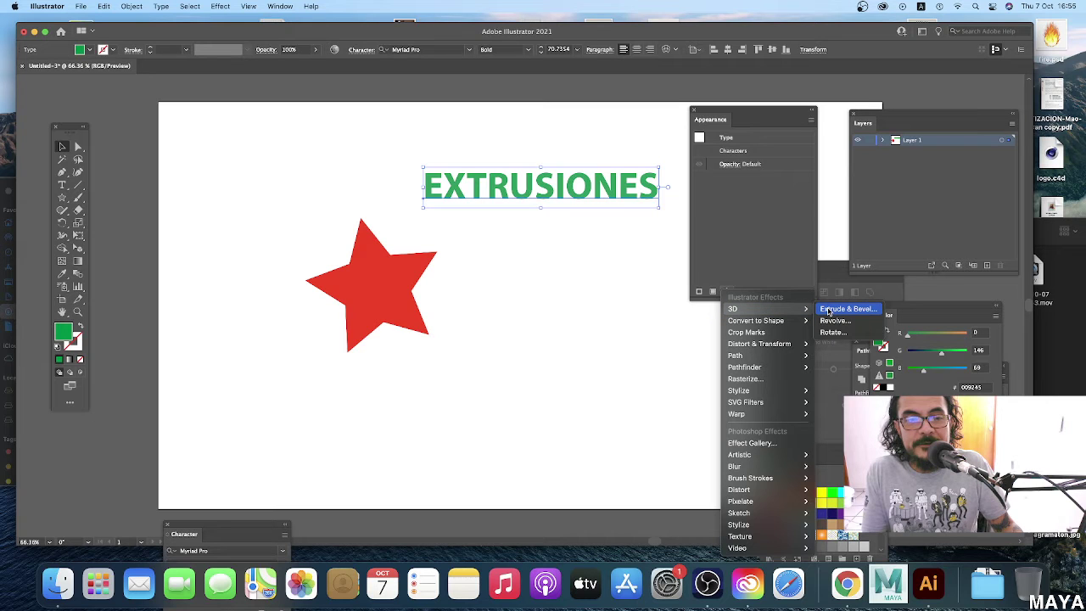
pyautogui.click(828, 311)
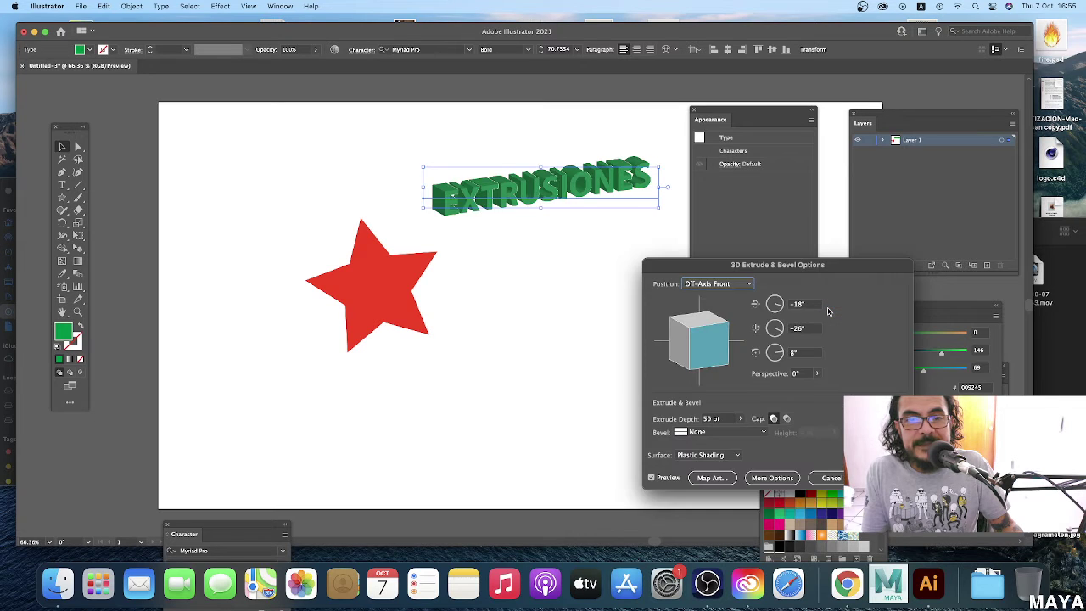
# Rotate the extruded EXTRUSIONES to 0°, -24°, 2° and apply the effect.
pyautogui.moveTo(755, 271)
pyautogui.mouseDown()
pyautogui.moveTo(588, 280)
pyautogui.moveTo(576, 243)
pyautogui.moveTo(268, 170)
pyautogui.moveTo(281, 140)
pyautogui.mouseUp()
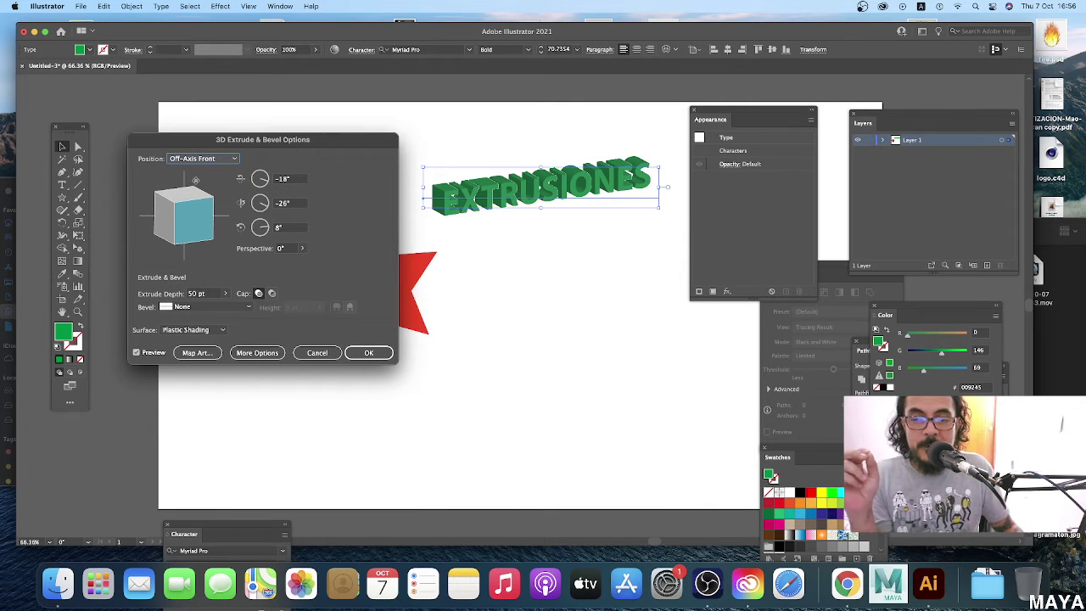
pyautogui.moveTo(195, 219); pyautogui.dragTo(182, 212)
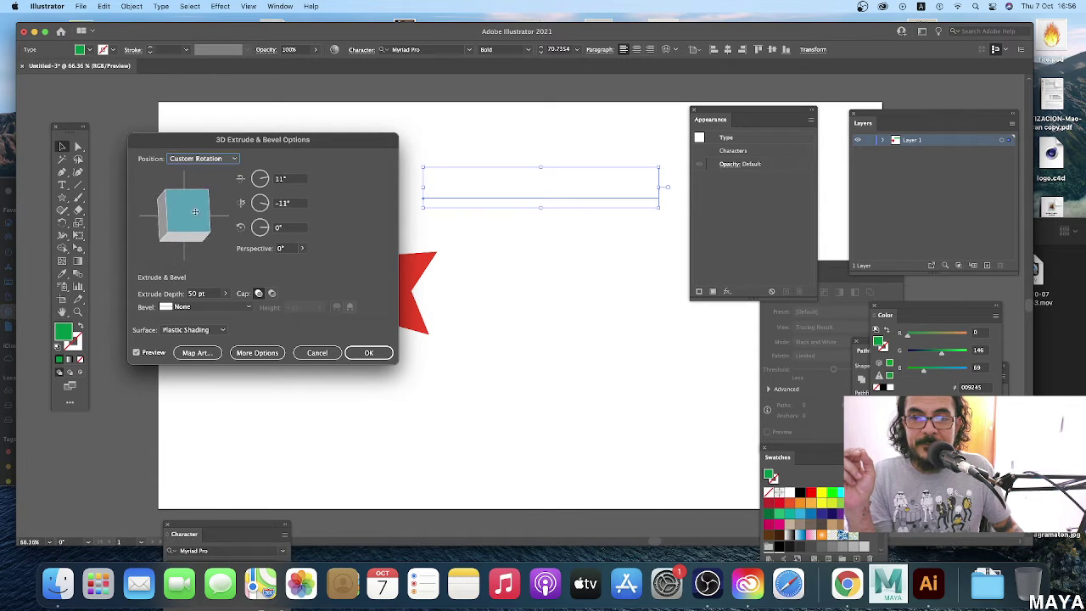
pyautogui.moveTo(199, 213)
pyautogui.mouseDown()
pyautogui.moveTo(174, 208)
pyautogui.moveTo(182, 201)
pyautogui.moveTo(180, 220)
pyautogui.moveTo(163, 207)
pyautogui.mouseUp()
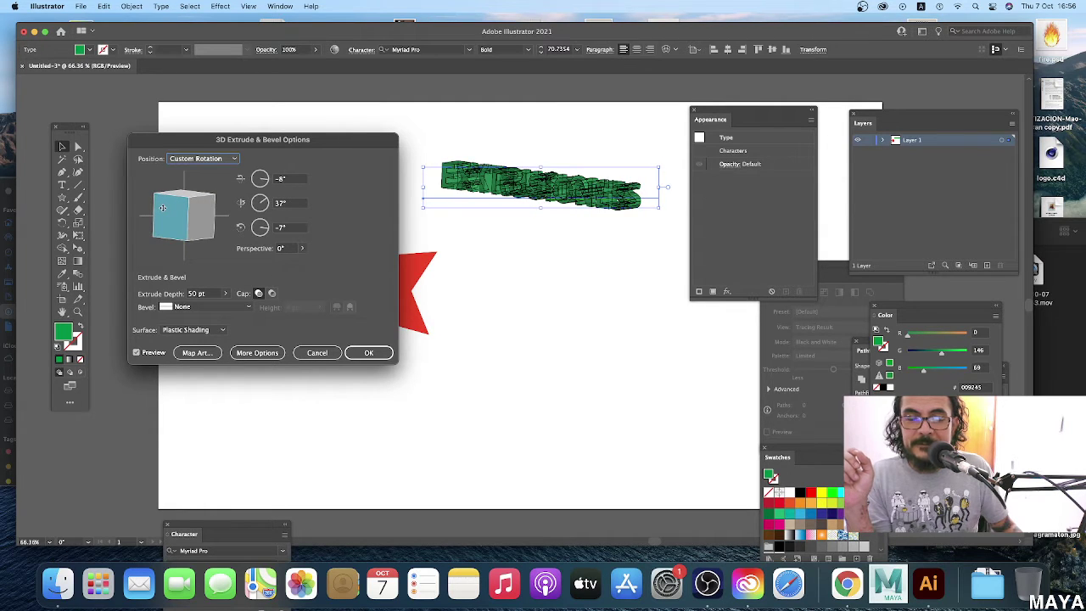
pyautogui.moveTo(263, 139); pyautogui.dragTo(269, 131)
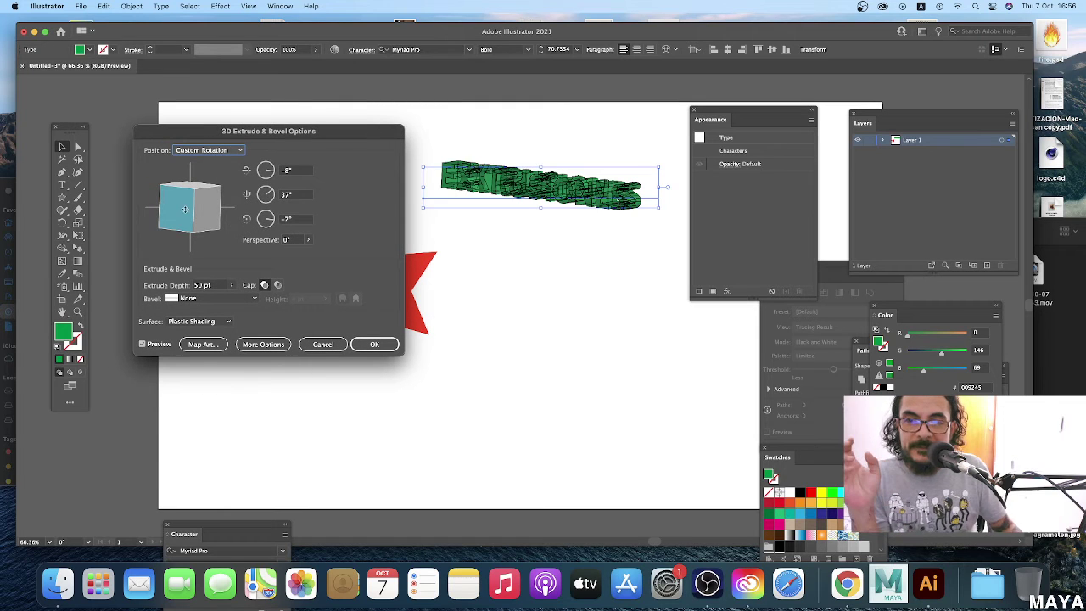
pyautogui.moveTo(185, 208)
pyautogui.mouseDown()
pyautogui.moveTo(216, 205)
pyautogui.moveTo(213, 217)
pyautogui.mouseUp()
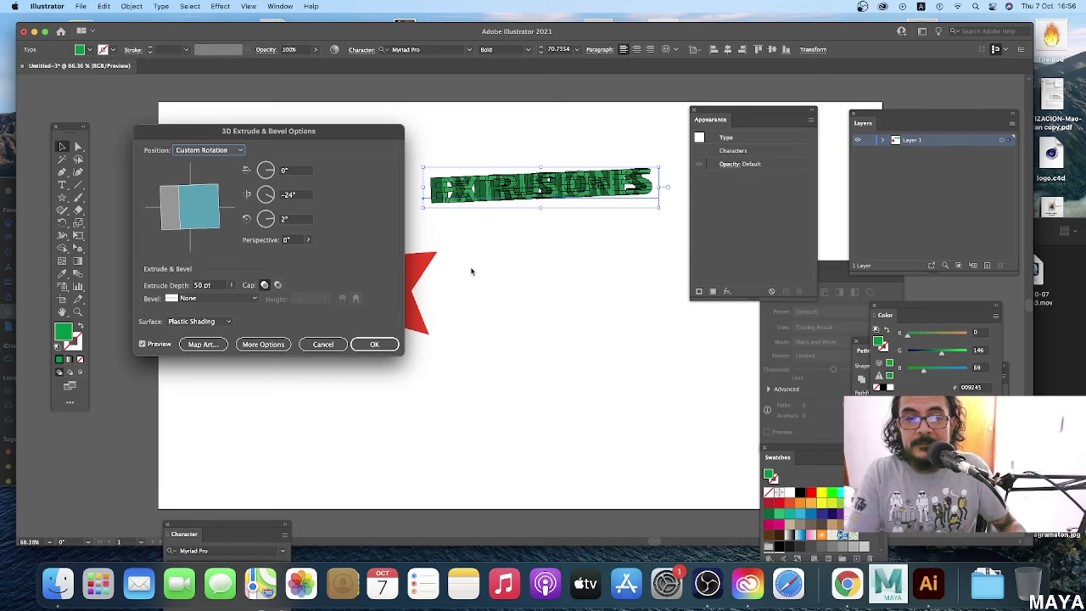
pyautogui.click(387, 348)
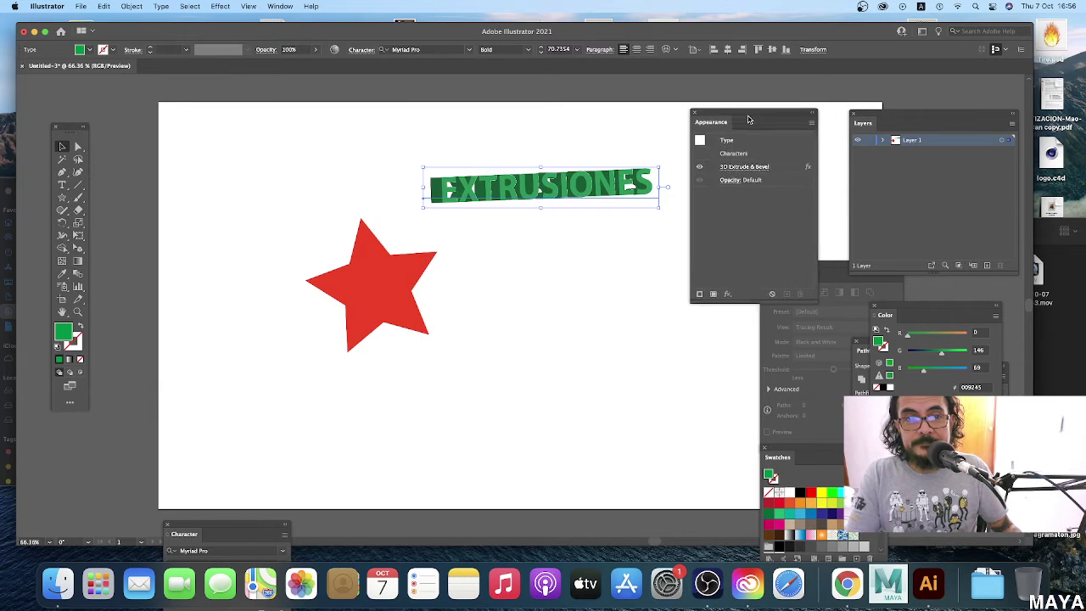
pyautogui.moveTo(757, 118); pyautogui.dragTo(751, 170)
# Zoom to 100% and start a second 3D Extrude & Bevel instance on EXTRUSIONES.
pyautogui.press('super+1')
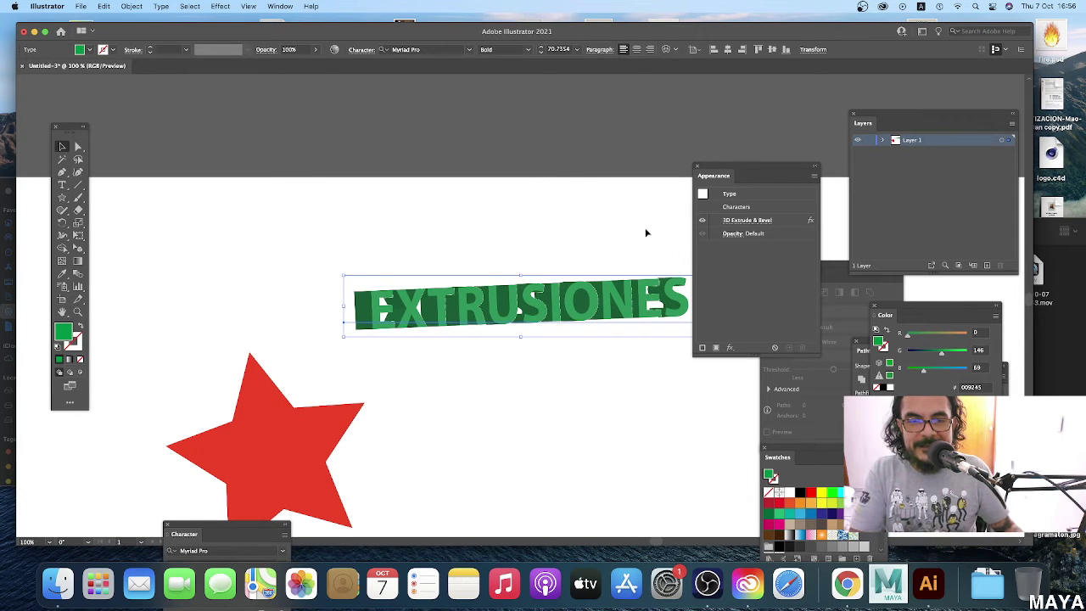
pyautogui.moveTo(727, 169); pyautogui.dragTo(737, 138)
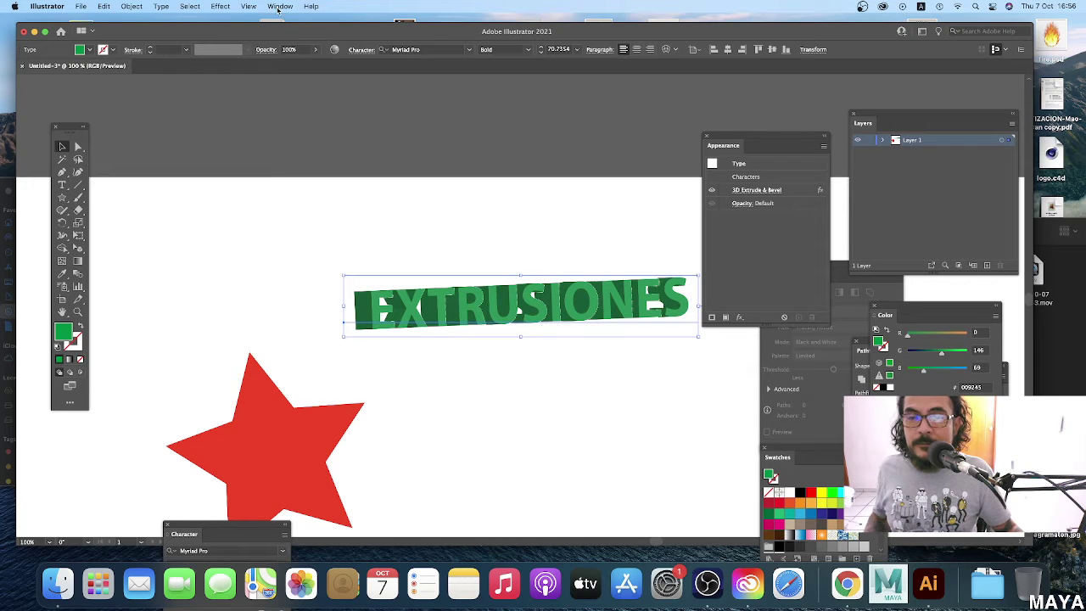
pyautogui.click(222, 6)
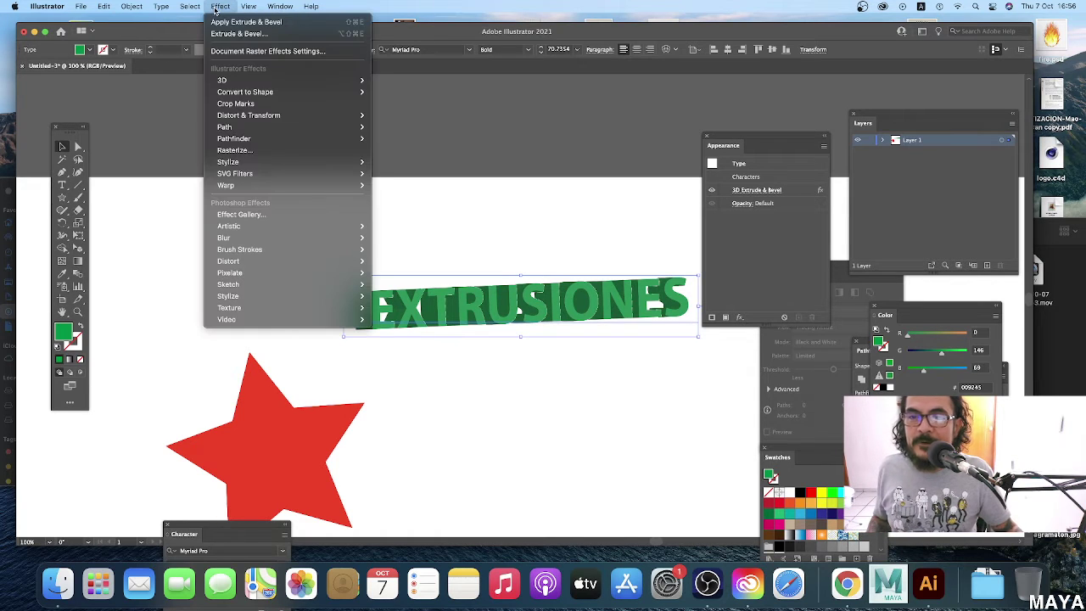
pyautogui.moveTo(222, 80)
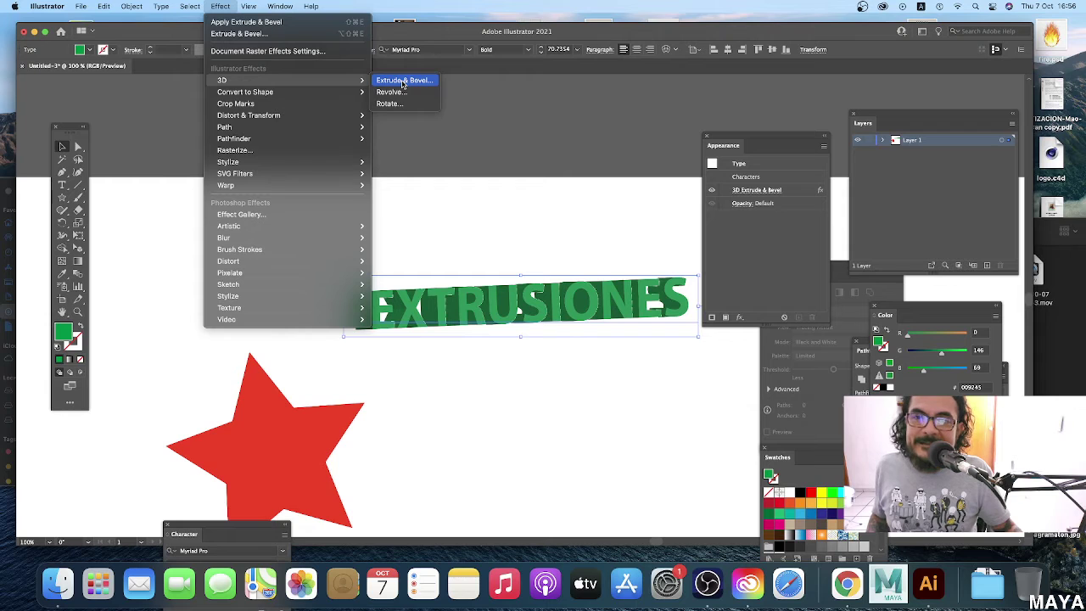
pyautogui.click(403, 80)
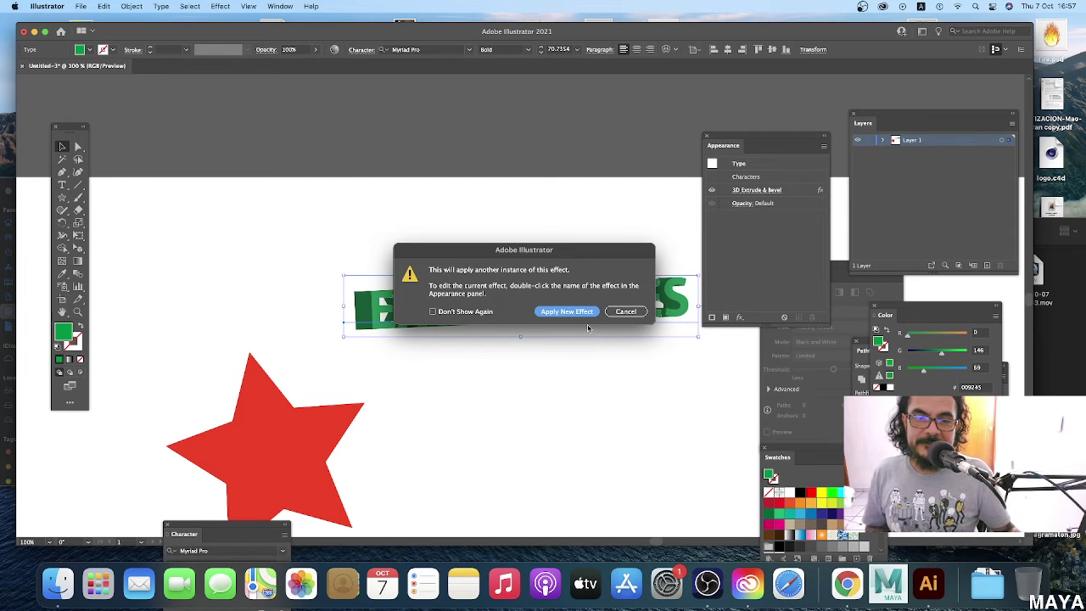
pyautogui.click(577, 312)
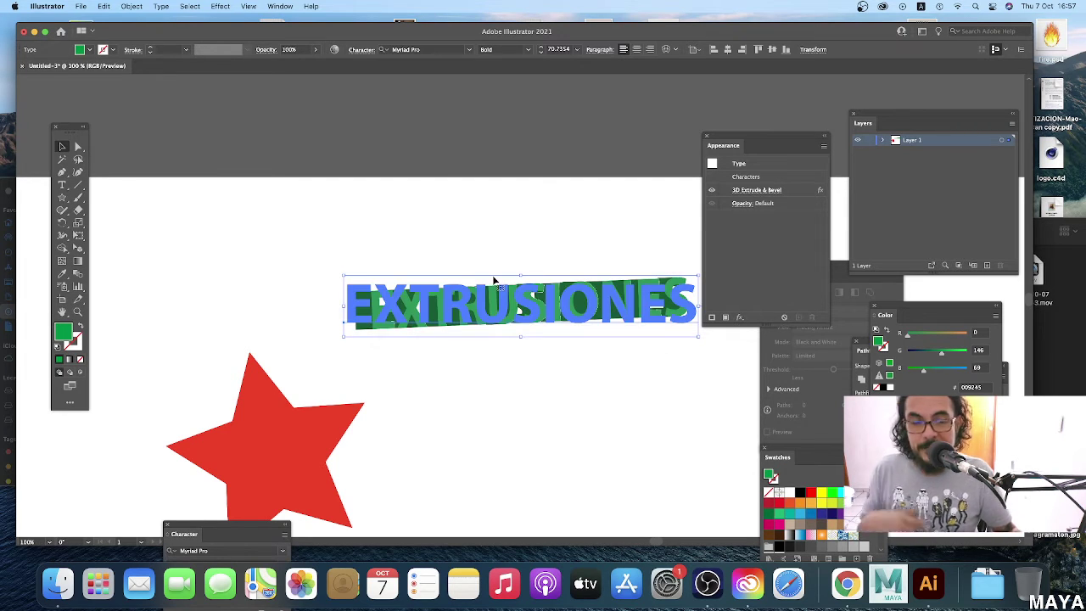
# Reopen the existing 3D Extrude & Bevel and tilt EXTRUSIONES toward 18°, -14°, 5°.
pyautogui.moveTo(735, 139); pyautogui.dragTo(739, 118)
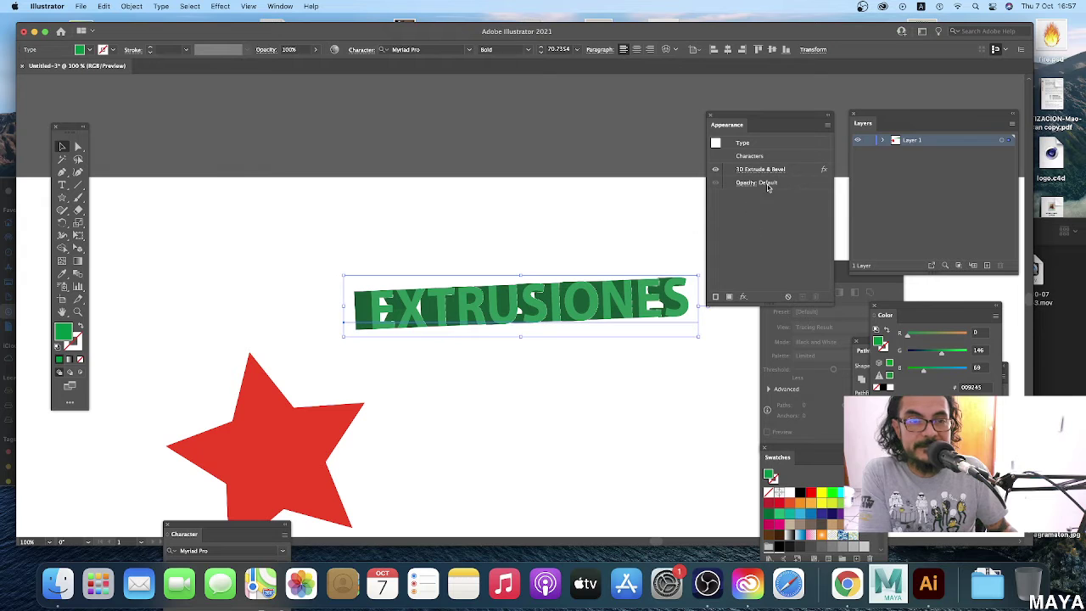
pyautogui.click(761, 169)
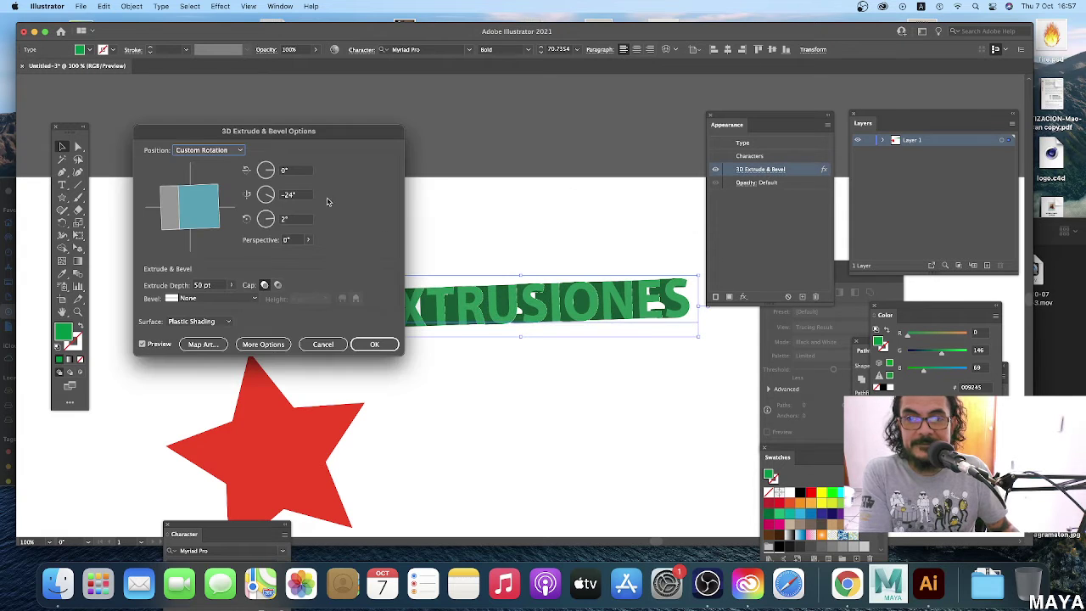
pyautogui.moveTo(312, 136); pyautogui.dragTo(296, 118)
pyautogui.moveTo(184, 192); pyautogui.dragTo(189, 168)
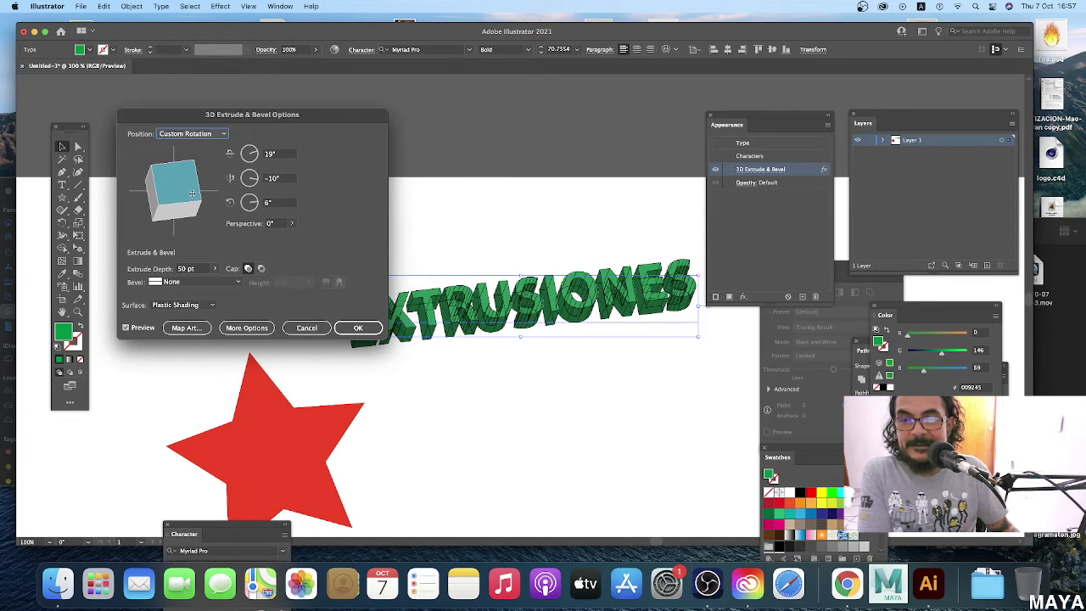
pyautogui.click(167, 217)
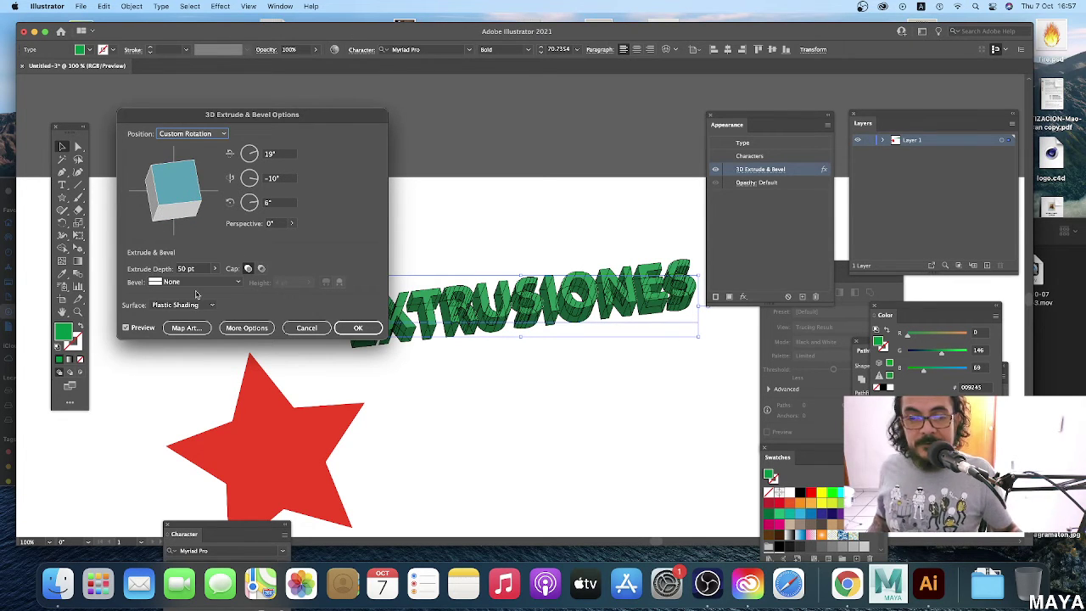
# Deepen the extrusion to 54 pt and keep the letters capped solid.
pyautogui.click(212, 269)
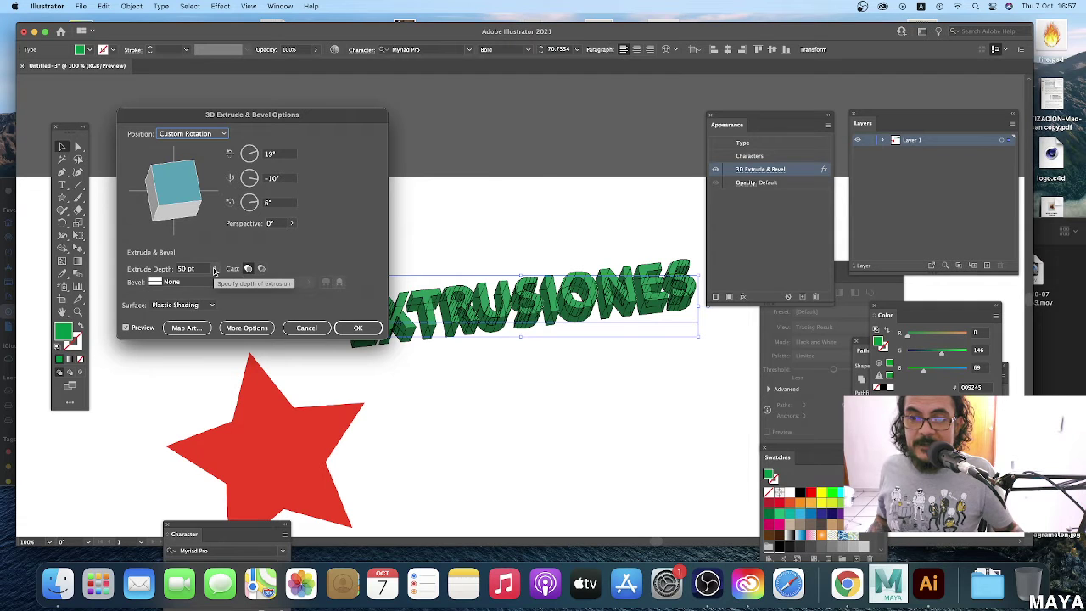
pyautogui.click(213, 269)
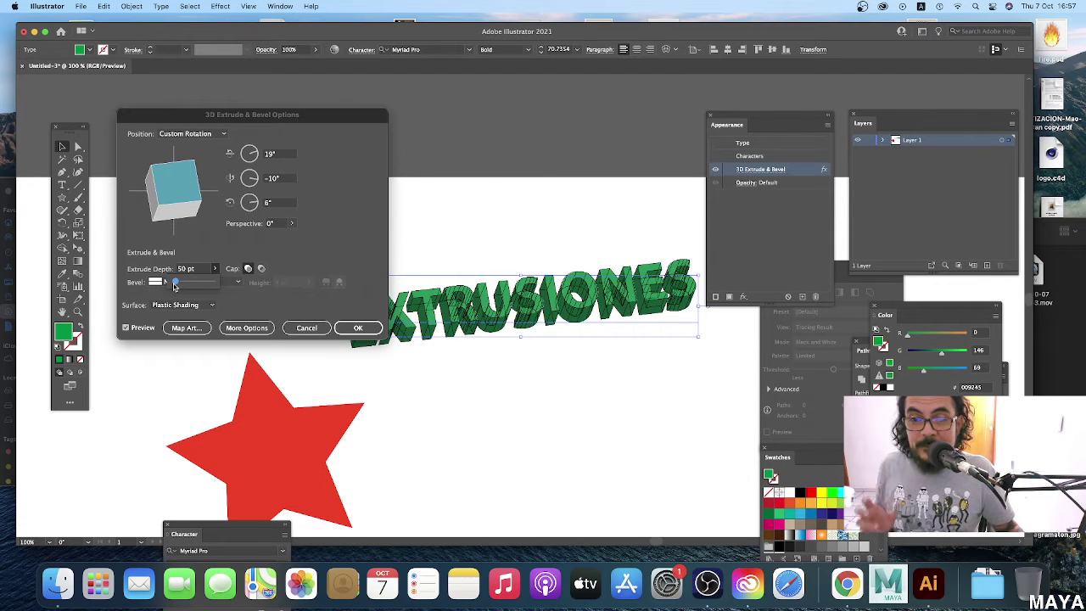
pyautogui.moveTo(176, 286); pyautogui.dragTo(176, 286)
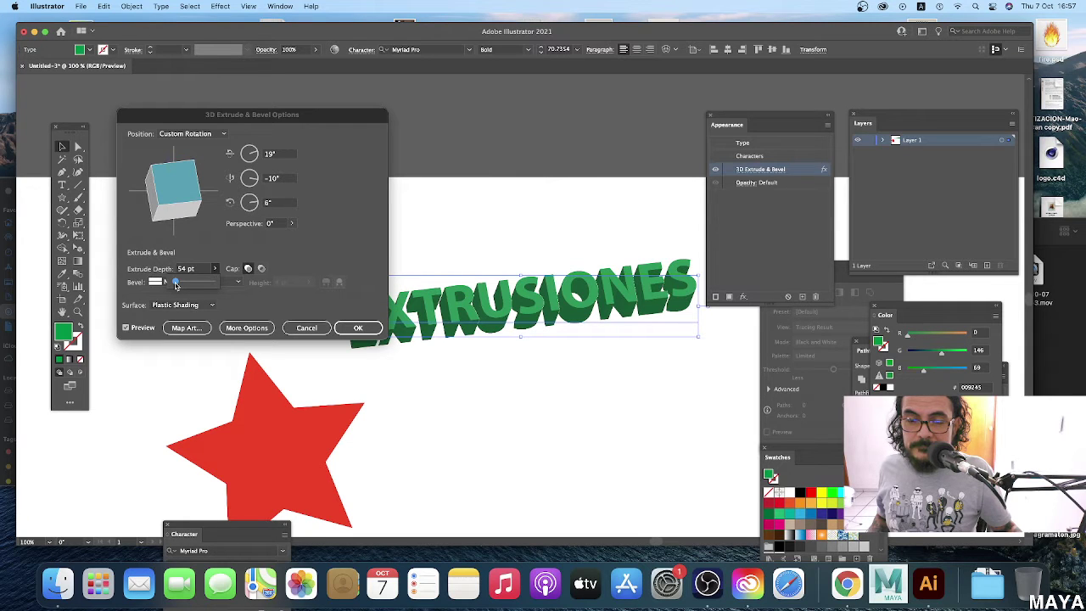
pyautogui.click(260, 269)
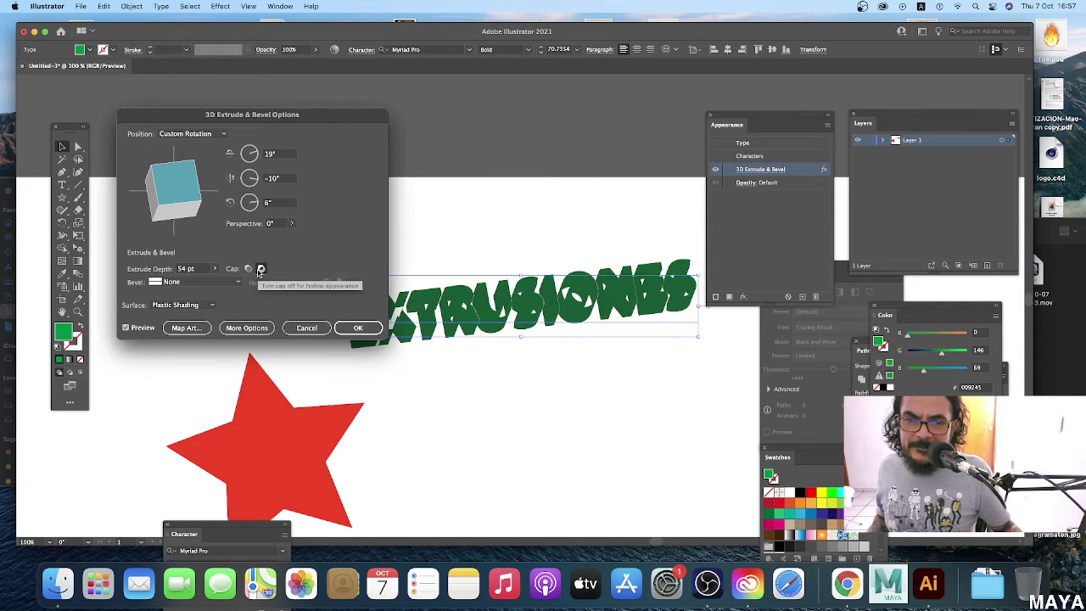
pyautogui.click(248, 269)
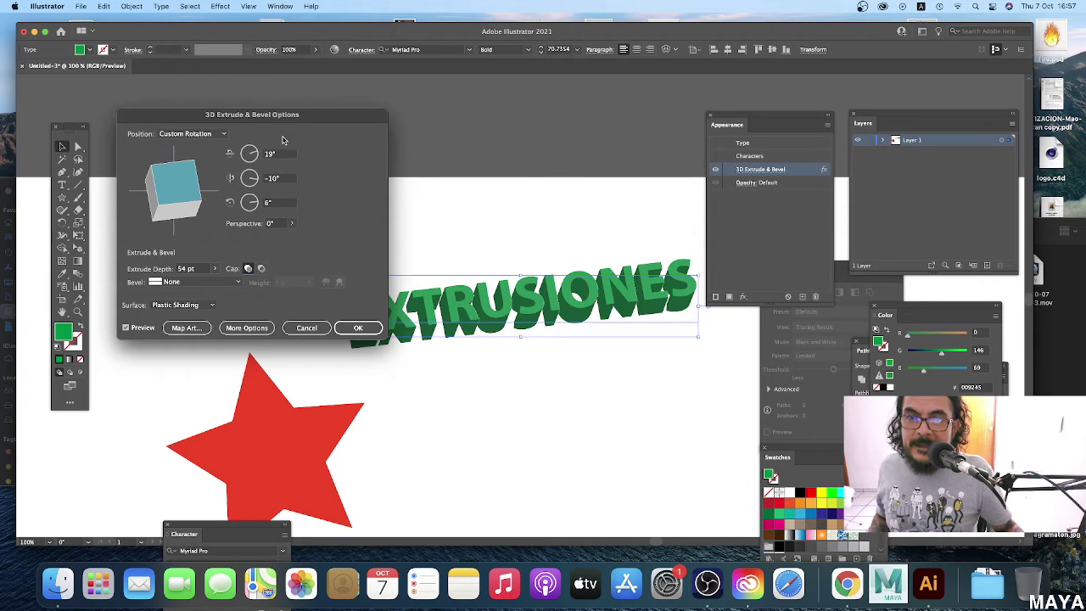
pyautogui.moveTo(288, 117); pyautogui.dragTo(256, 84)
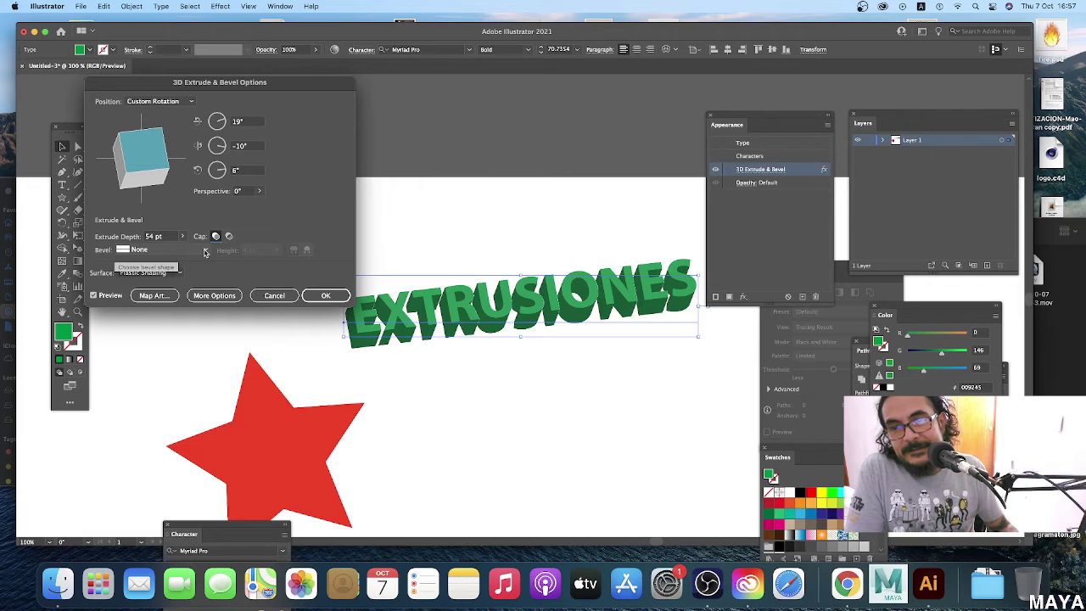
# Try Classic and Cove bevels, then set the bevel to None.
pyautogui.click(205, 251)
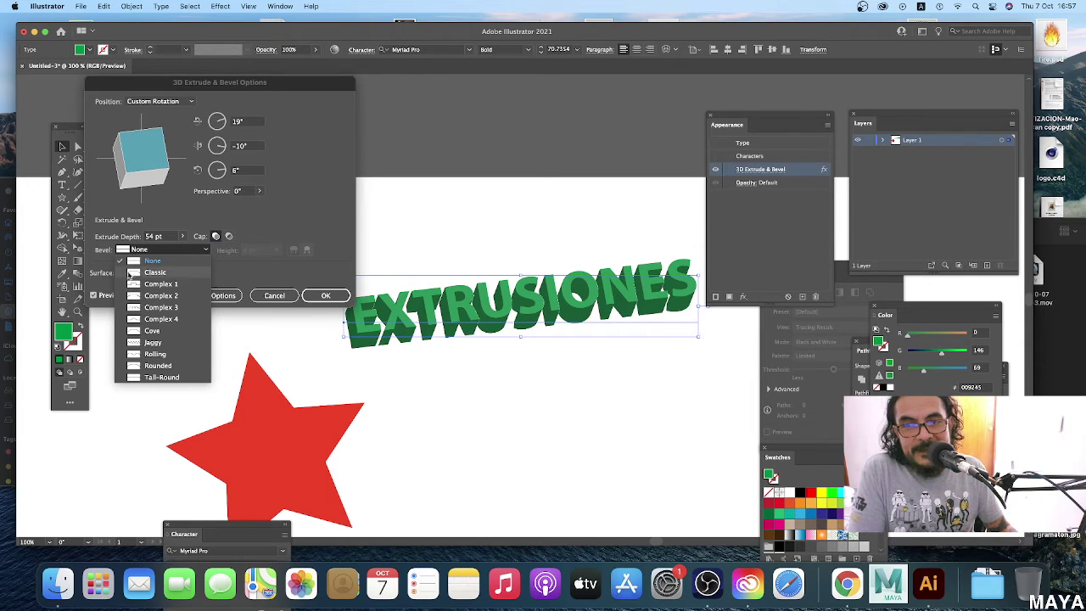
pyautogui.click(183, 273)
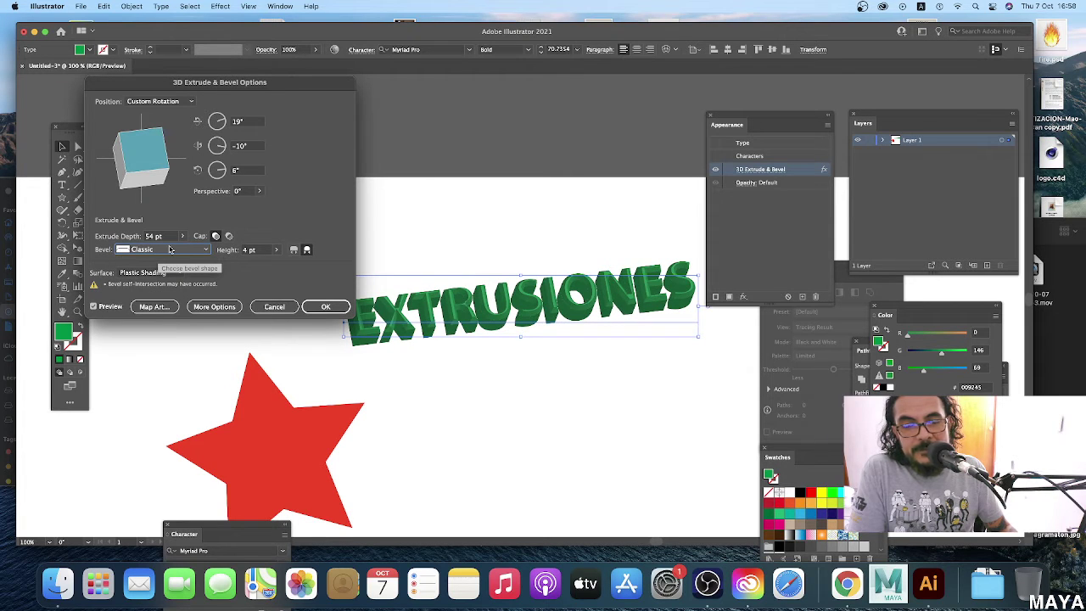
pyautogui.moveTo(160, 157); pyautogui.dragTo(158, 156)
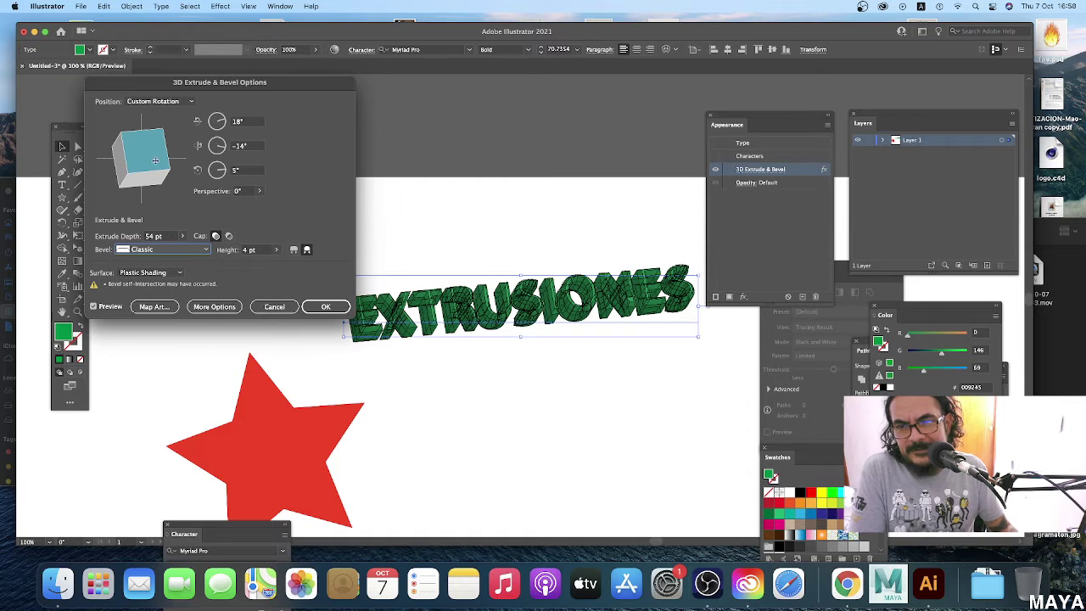
pyautogui.click(208, 250)
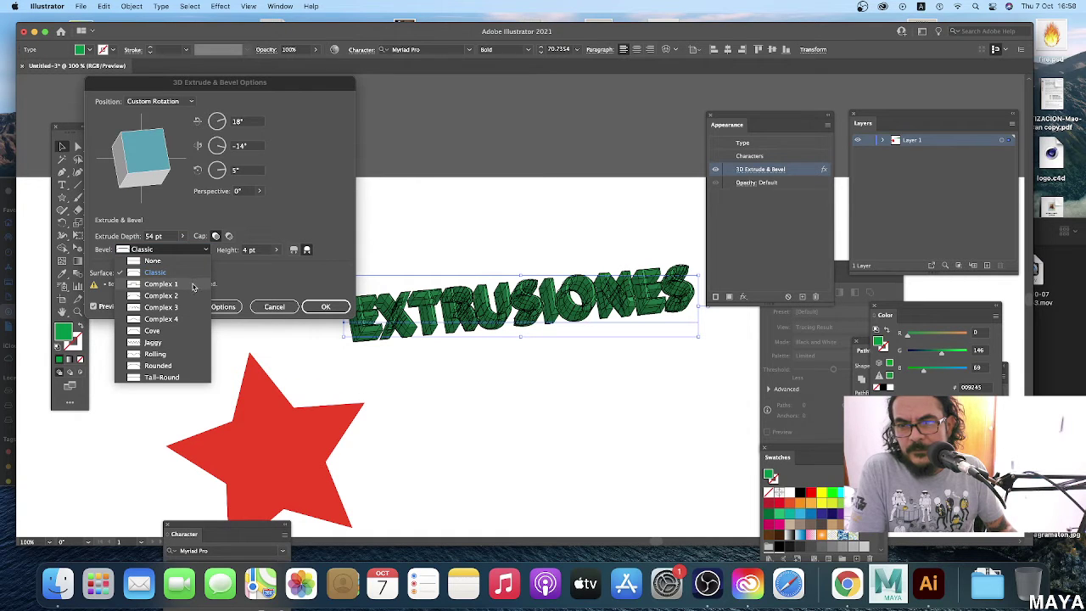
pyautogui.click(173, 331)
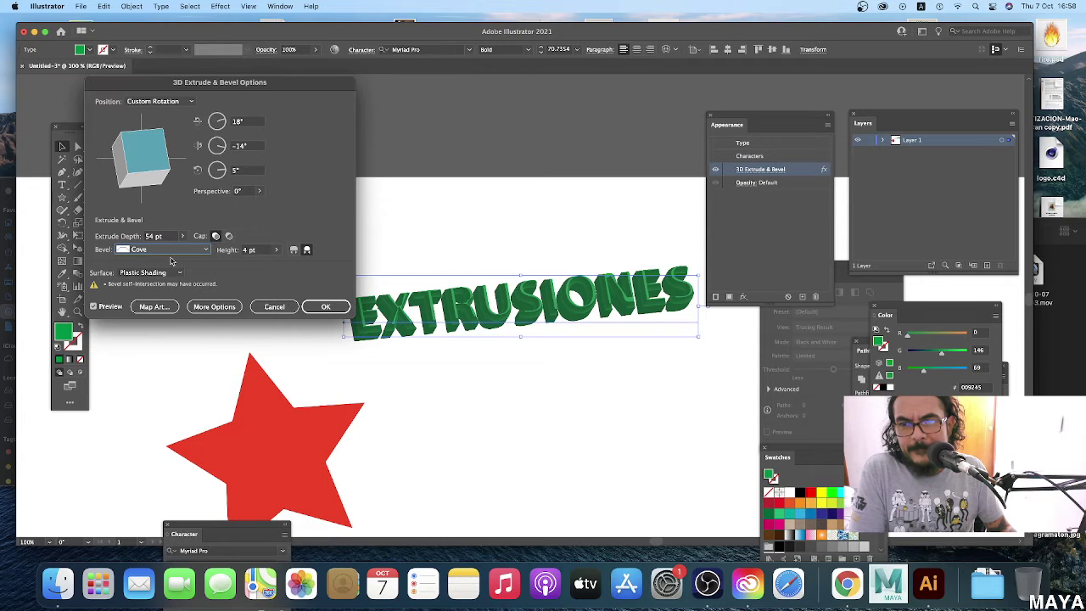
pyautogui.click(174, 250)
pyautogui.click(179, 262)
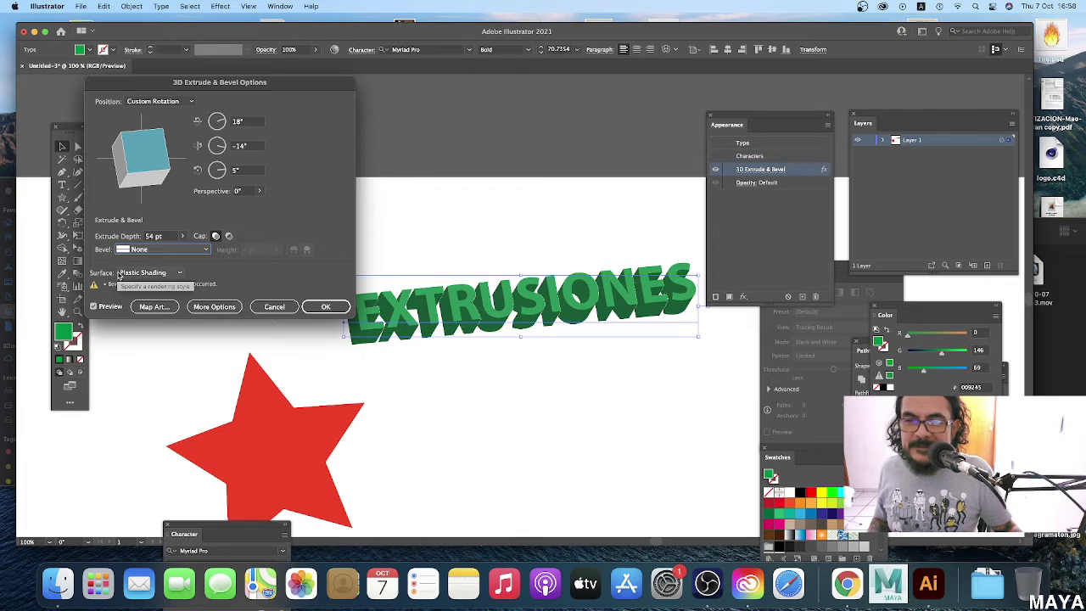
# Render the extrusion as Wireframe and adjust its rotation to 17°, -16°, 5°.
pyautogui.click(172, 274)
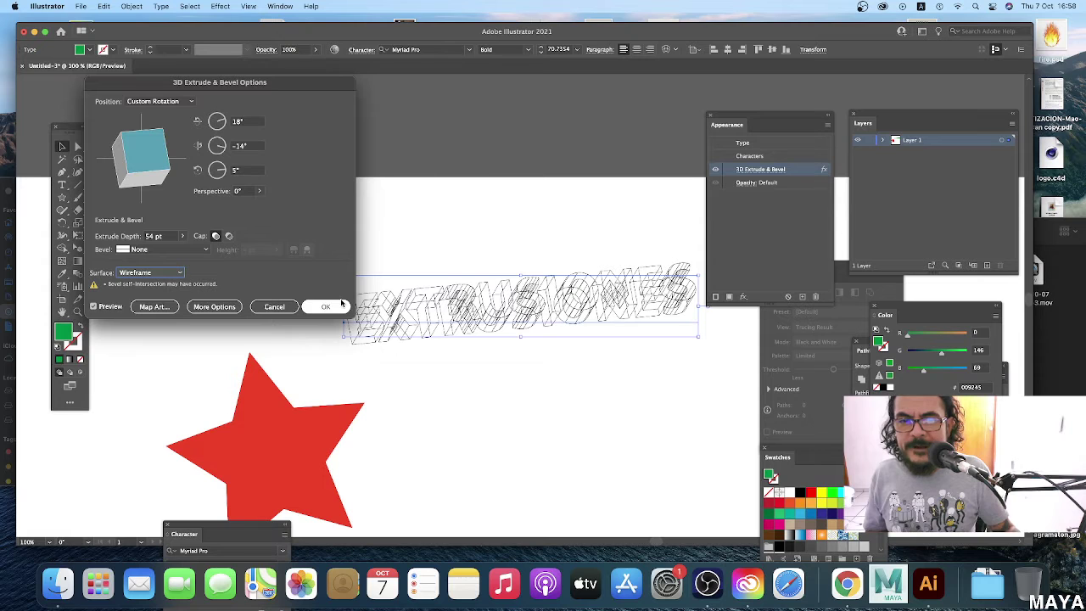
pyautogui.moveTo(157, 157); pyautogui.dragTo(158, 159)
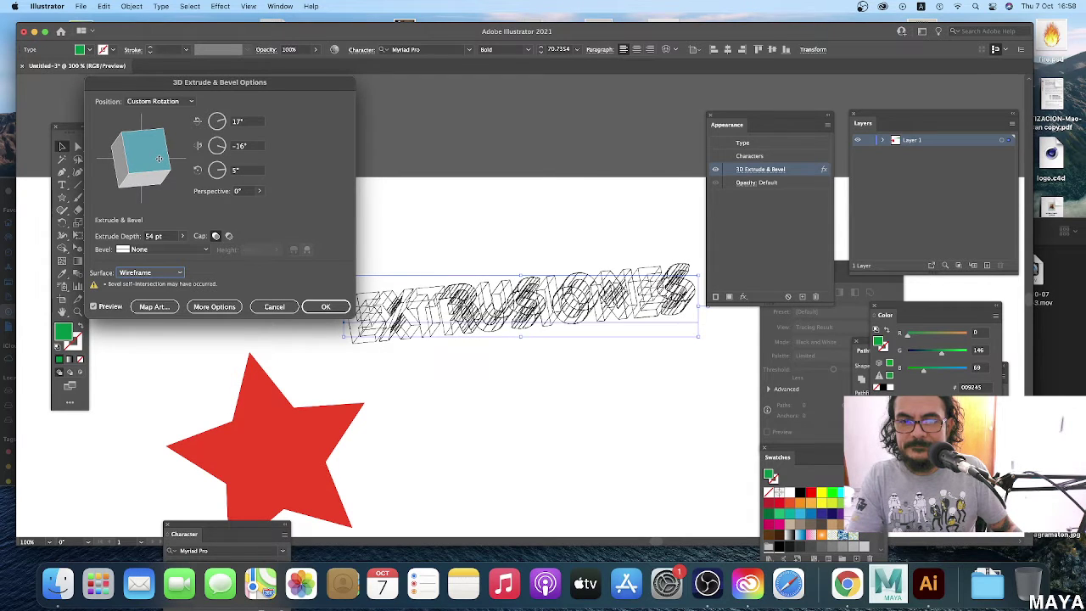
pyautogui.click(169, 273)
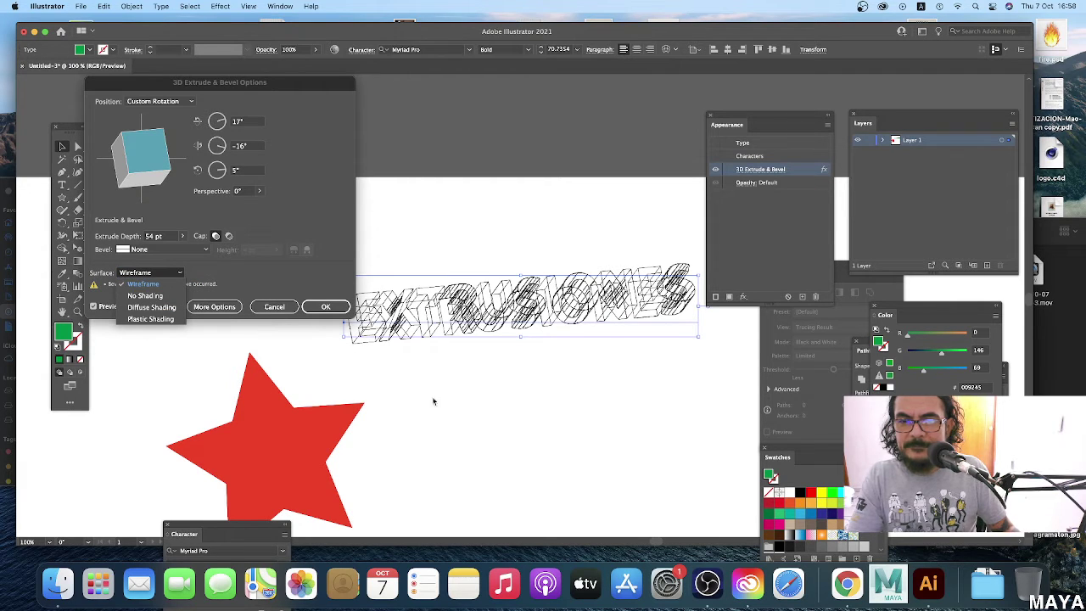
pyautogui.press('Escape')
# Confirm the wireframe 3D settings and draw a 276 px circle beside the star.
pyautogui.press('Return')
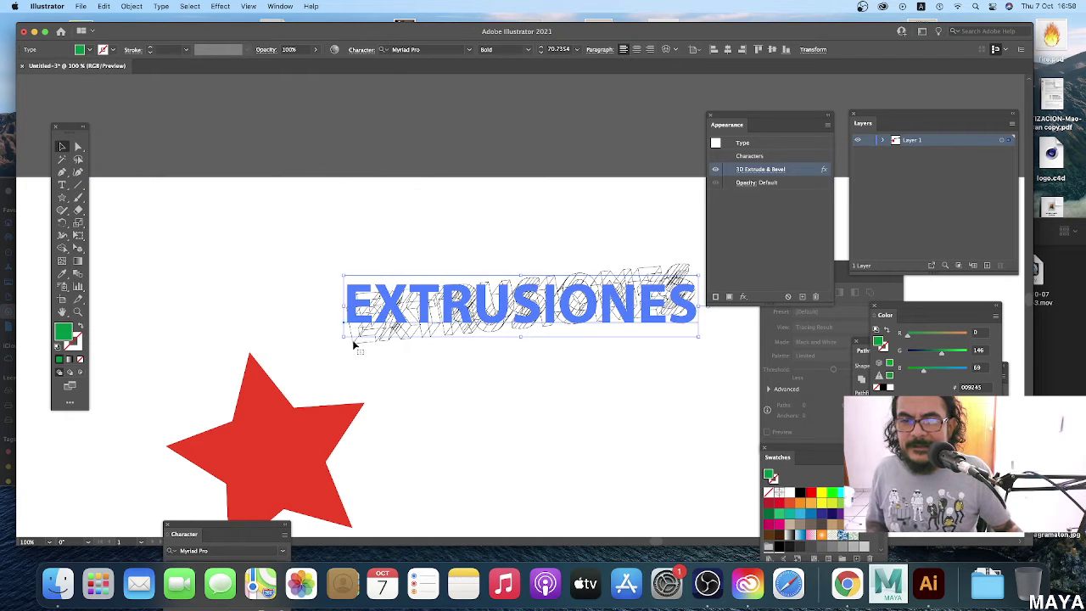
pyautogui.scroll(-3, 382, 341)
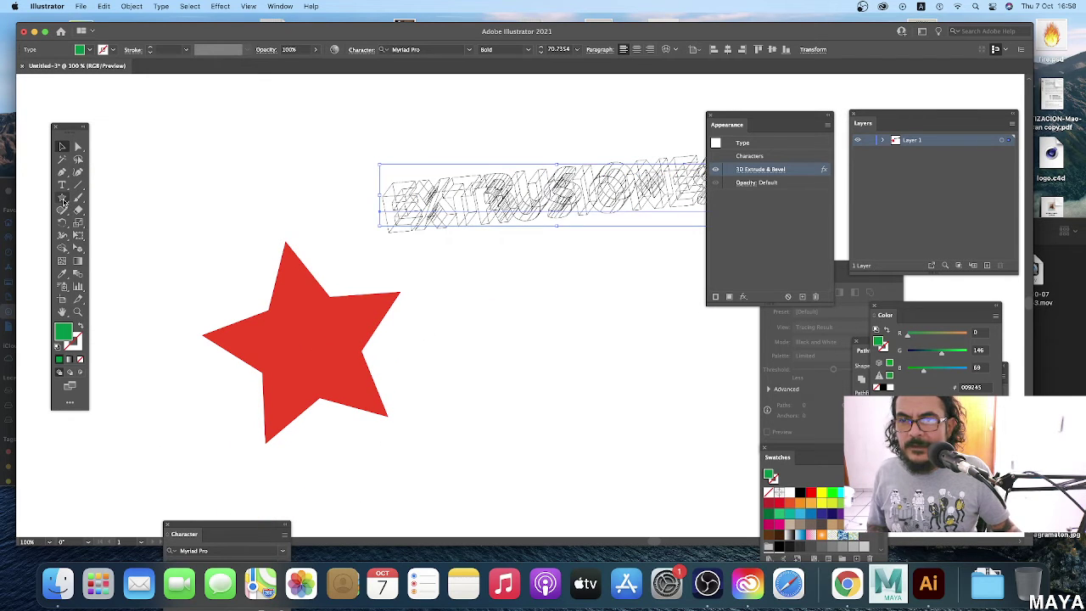
pyautogui.moveTo(62, 196); pyautogui.dragTo(127, 226)
pyautogui.hscroll(5, 132, 227)
pyautogui.scroll(-2, 132, 227)
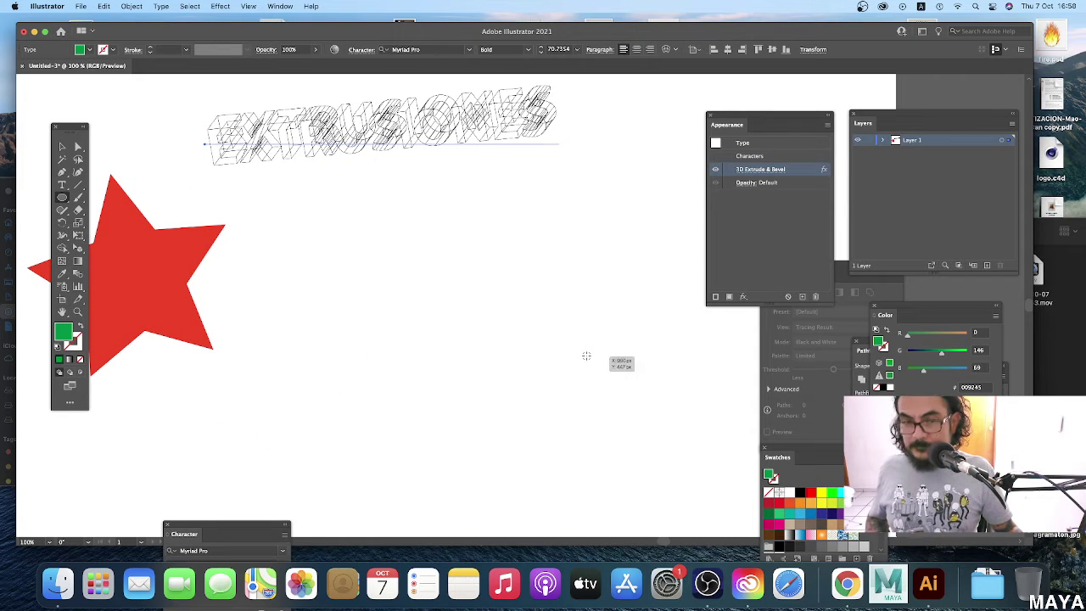
pyautogui.moveTo(442, 289); pyautogui.dragTo(552, 396)
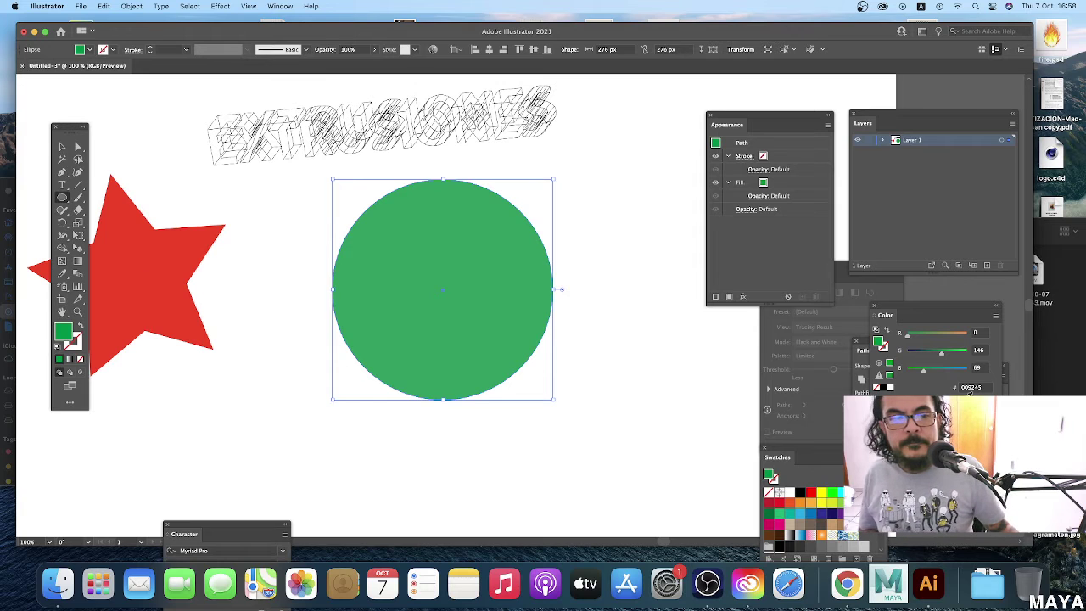
# Try pink, crimson and light blue fills, settle on grey, then deselect the circle.
pyautogui.click(986, 403)
pyautogui.click(62, 146)
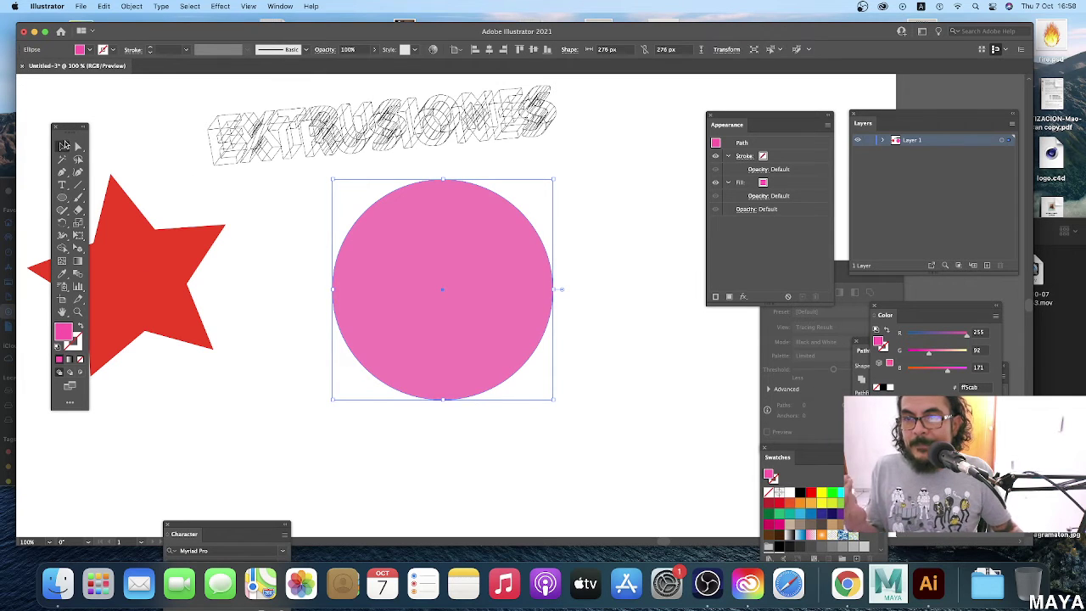
pyautogui.click(182, 170)
pyautogui.click(481, 251)
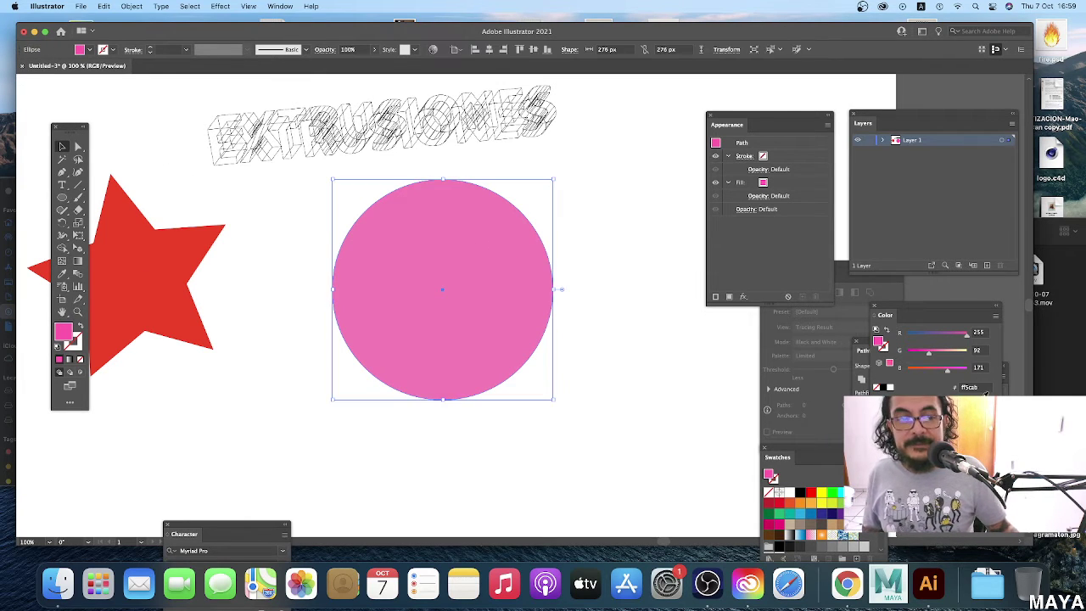
pyautogui.click(984, 395)
pyautogui.write('8b0030')
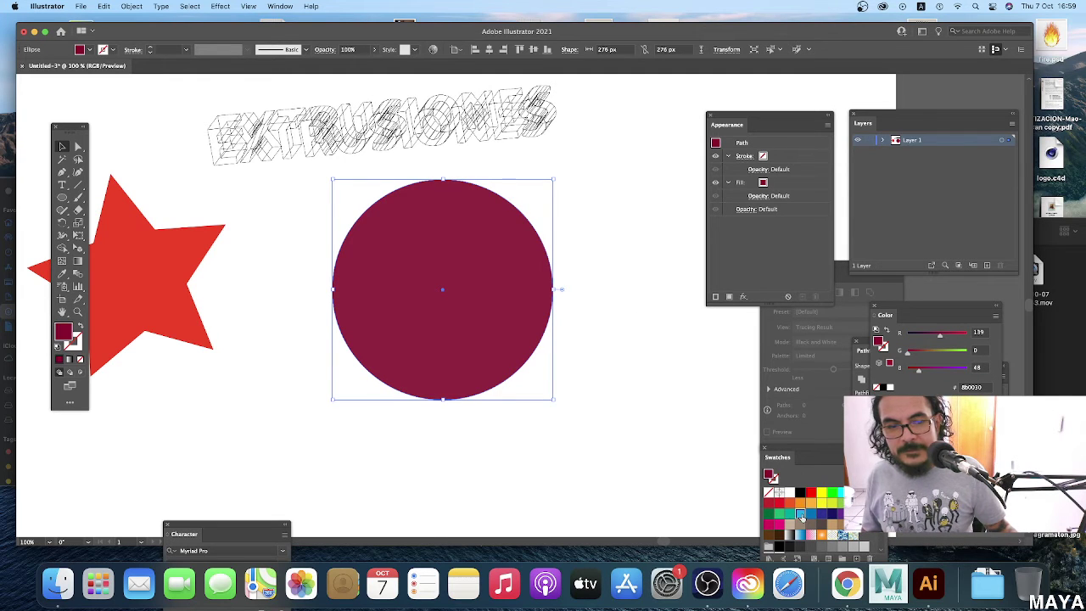
pyautogui.click(800, 515)
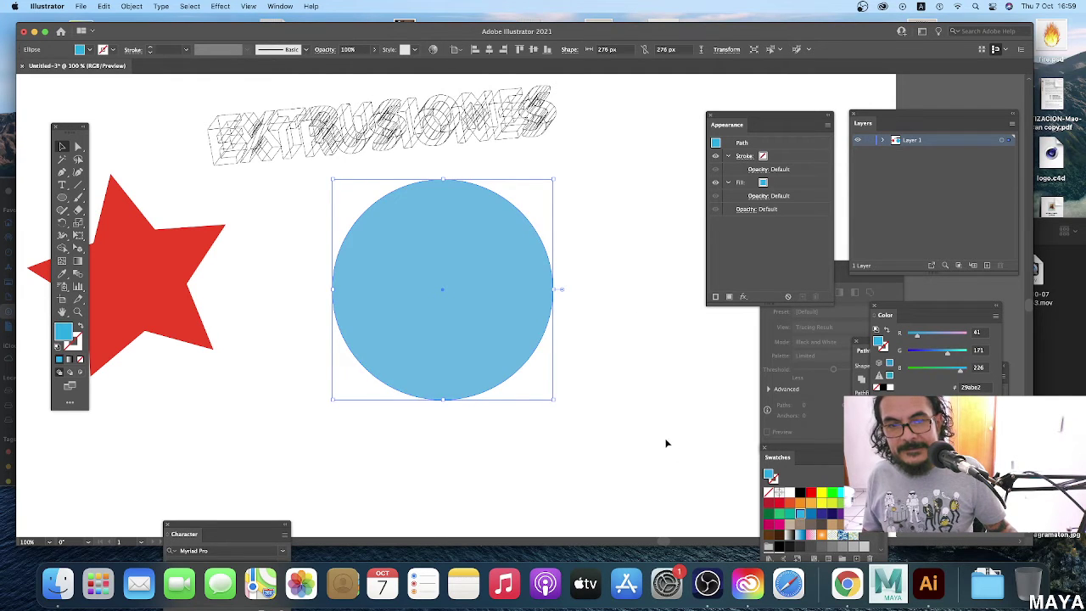
pyautogui.click(855, 548)
pyautogui.click(624, 365)
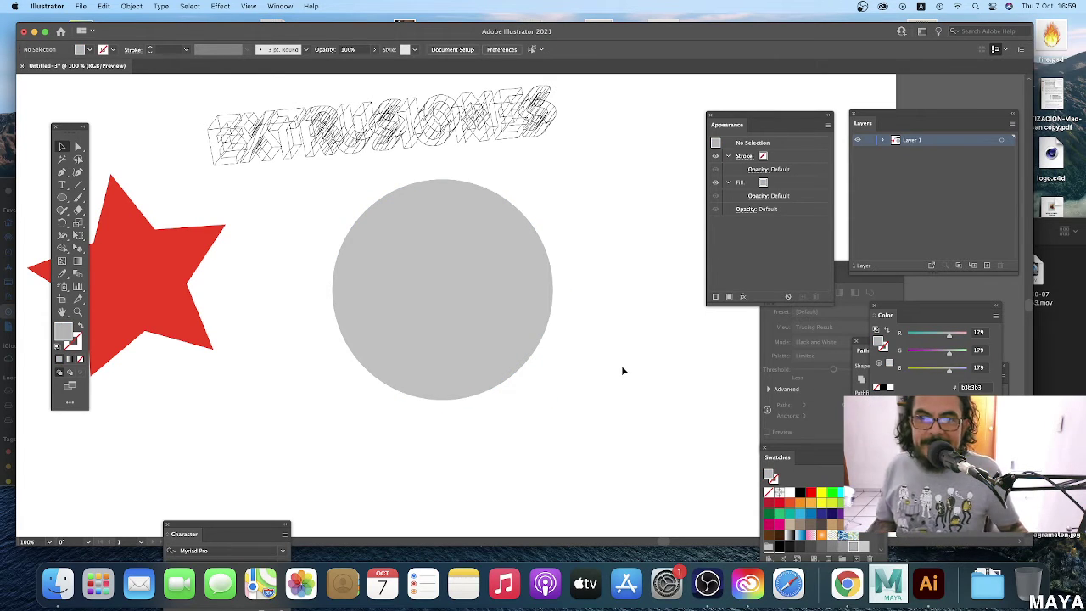
# Shift the red star slightly right and move the grey circle further right.
pyautogui.moveTo(195, 278); pyautogui.dragTo(243, 276)
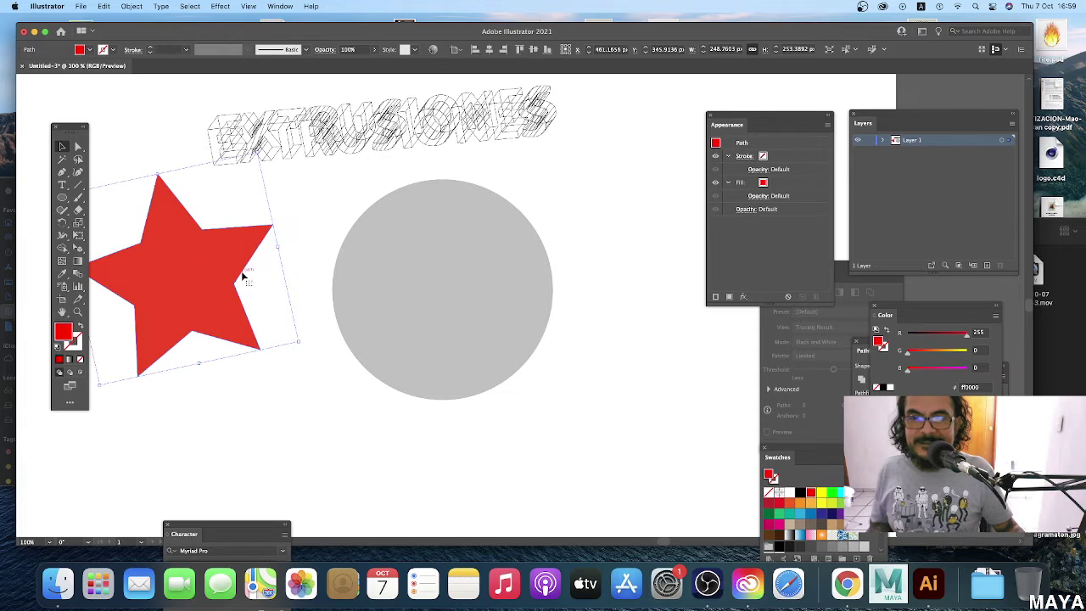
pyautogui.moveTo(508, 266); pyautogui.dragTo(557, 266)
pyautogui.moveTo(151, 235); pyautogui.dragTo(195, 269)
pyautogui.moveTo(441, 276); pyautogui.dragTo(515, 289)
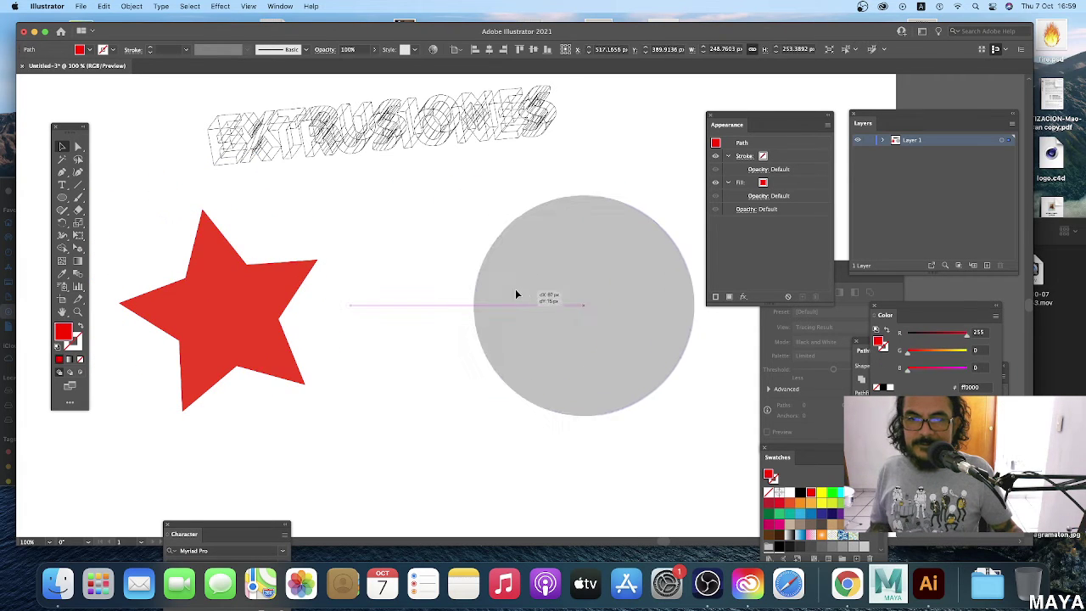
# Apply a 3D Extrude & Bevel effect to the red star from the Appearance panel.
pyautogui.click(269, 300)
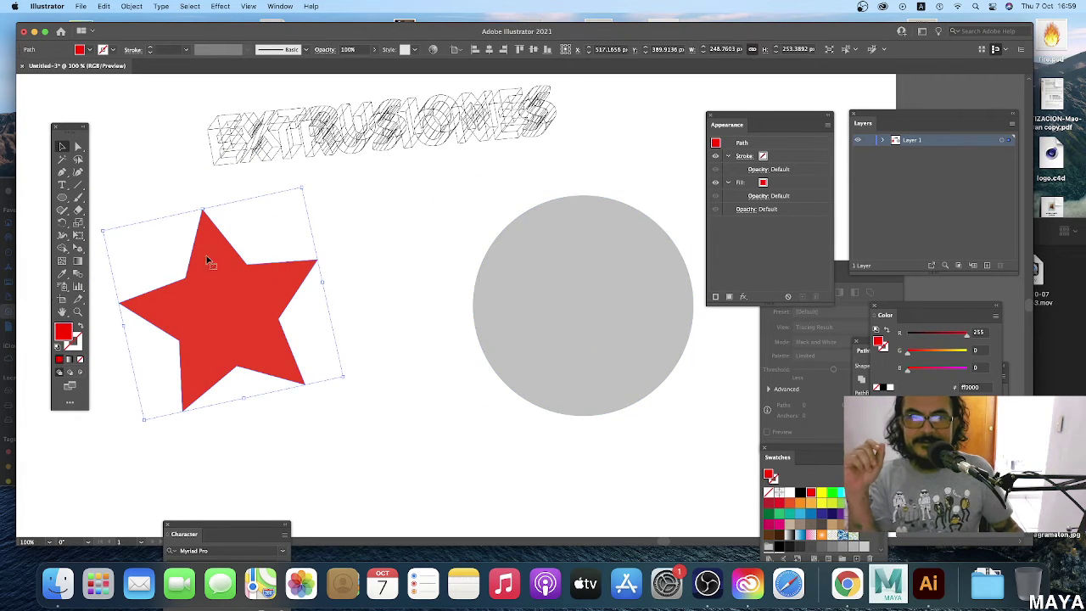
pyautogui.moveTo(713, 117); pyautogui.dragTo(617, 101)
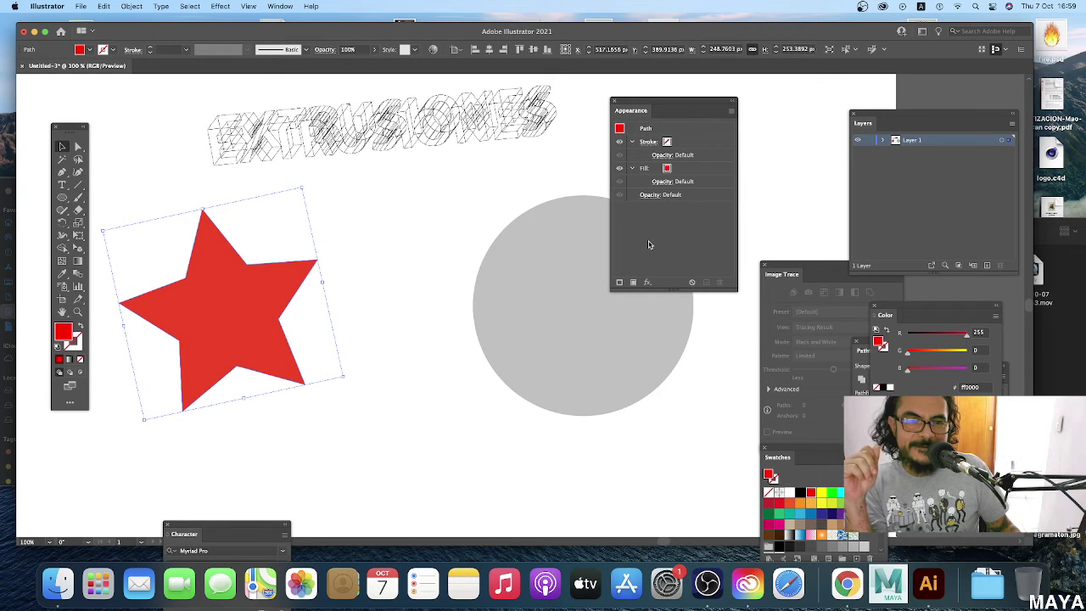
pyautogui.click(647, 282)
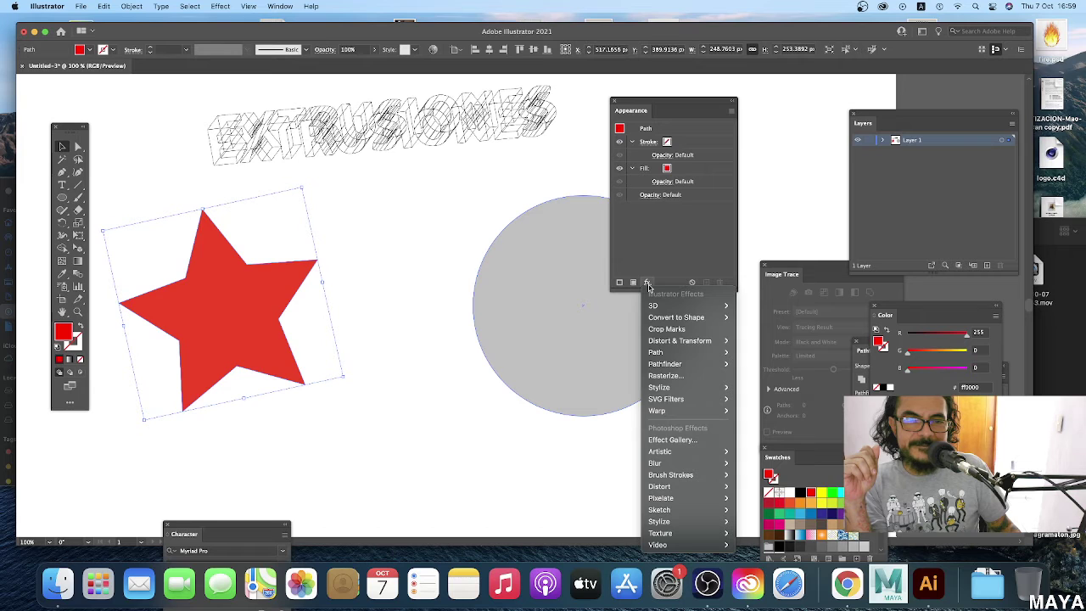
pyautogui.moveTo(670, 305)
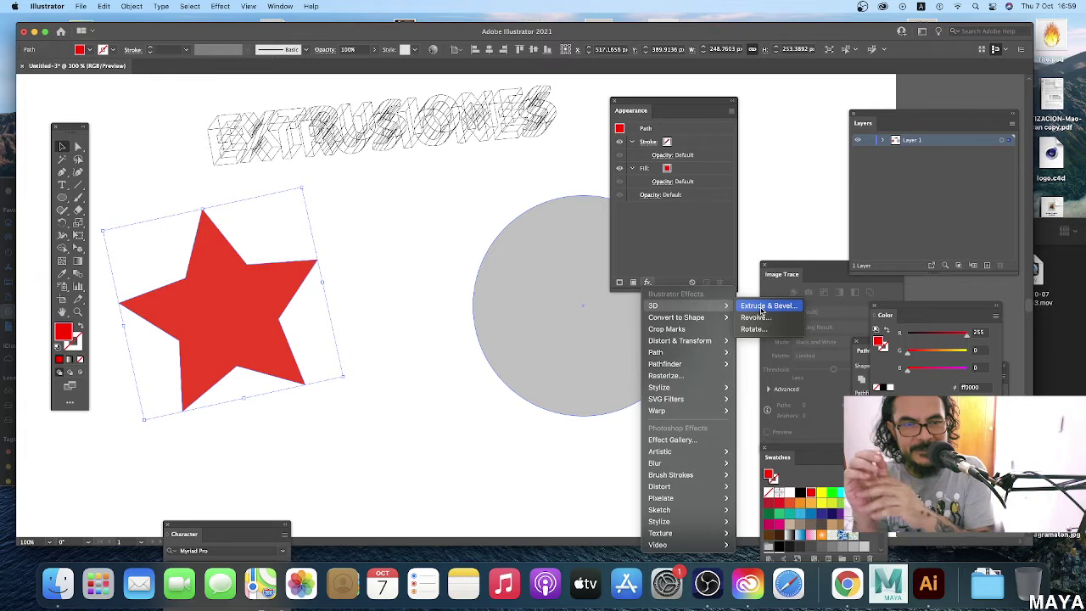
pyautogui.click(761, 307)
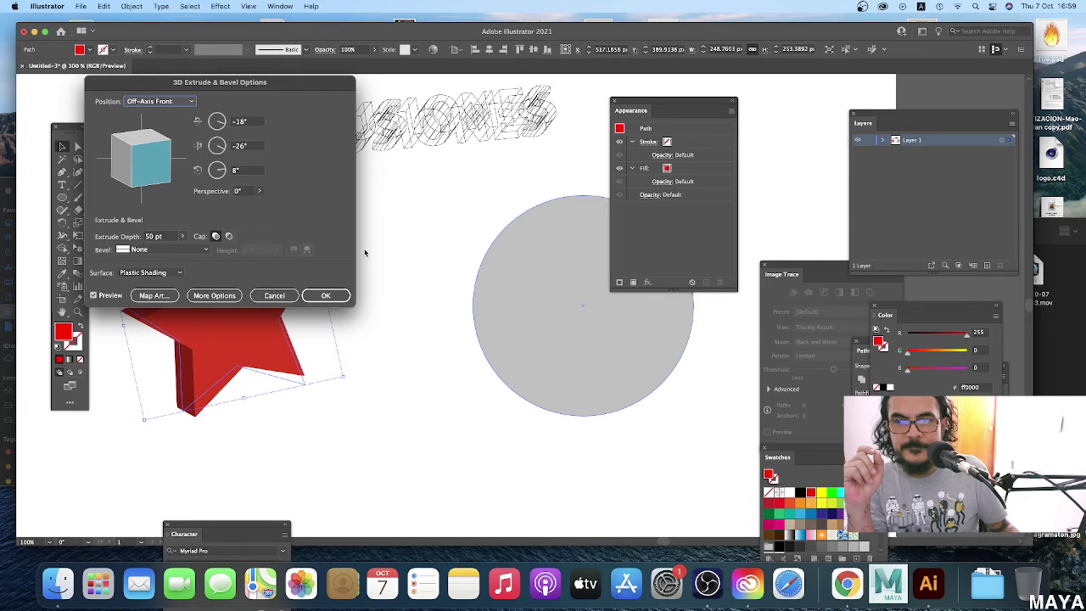
pyautogui.moveTo(270, 85)
pyautogui.mouseDown()
pyautogui.moveTo(555, 197)
pyautogui.moveTo(571, 193)
pyautogui.moveTo(570, 229)
pyautogui.moveTo(607, 242)
pyautogui.mouseUp()
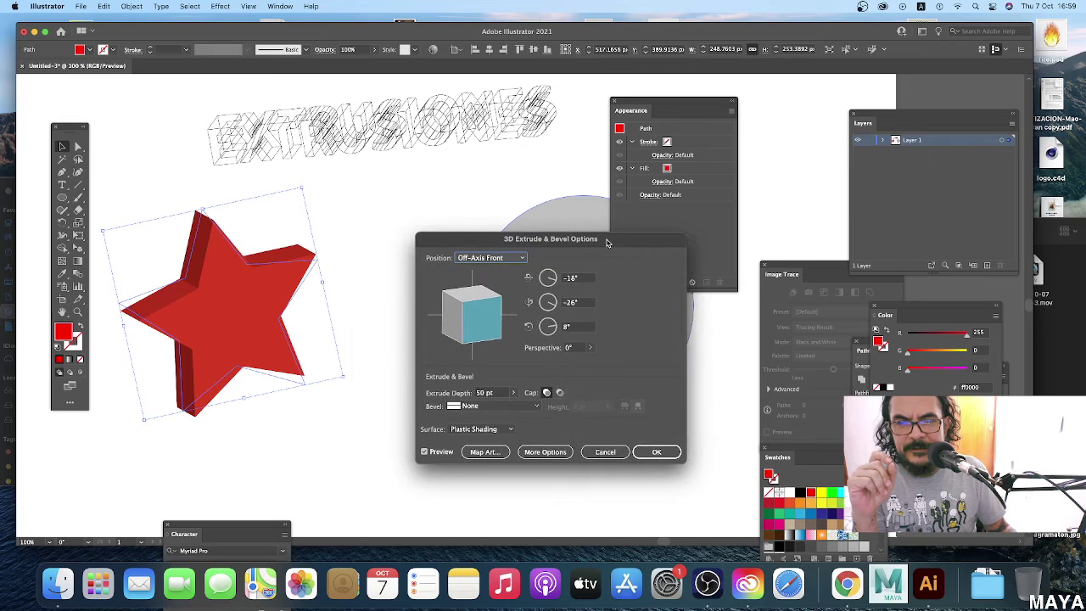
# Set the star's 3D rotation to 6°, -27°, 7°, with Classic bevel and 81 pt depth.
pyautogui.moveTo(492, 317); pyautogui.dragTo(486, 308)
pyautogui.click(520, 406)
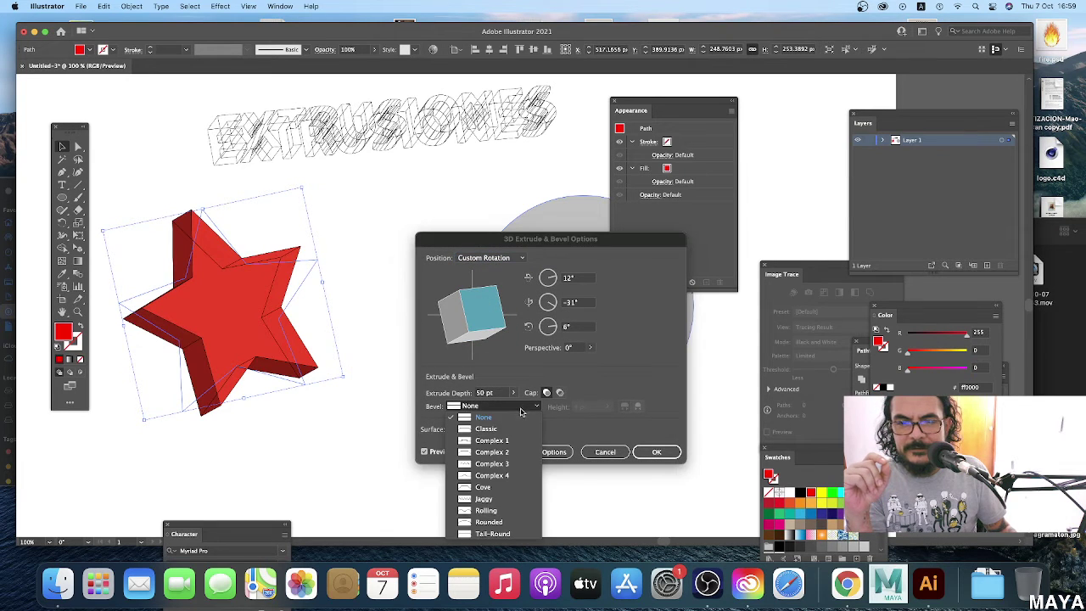
pyautogui.click(520, 429)
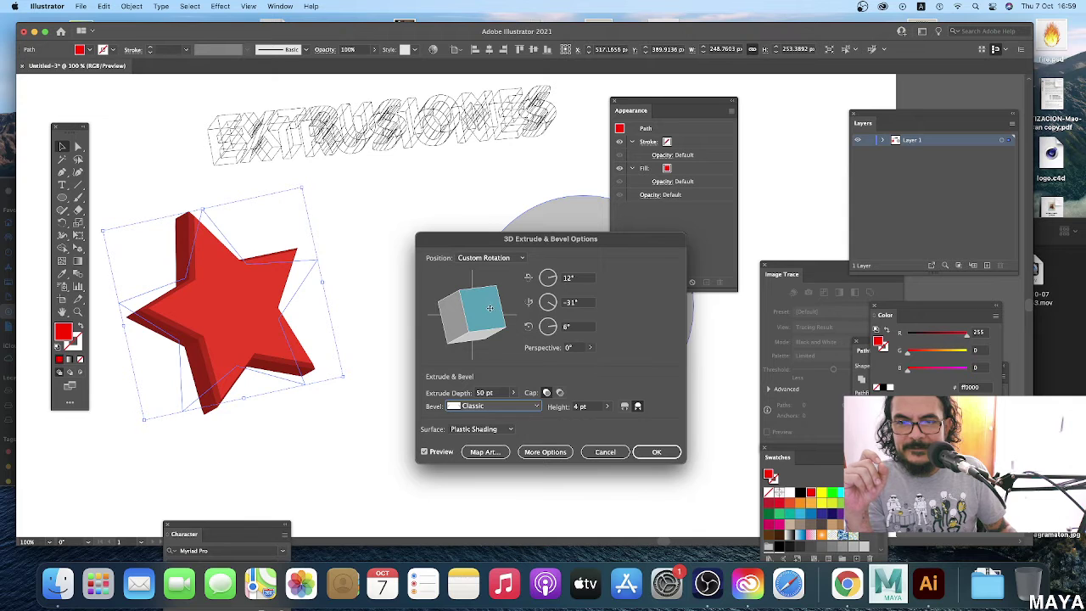
pyautogui.moveTo(489, 308); pyautogui.dragTo(487, 311)
pyautogui.click(513, 394)
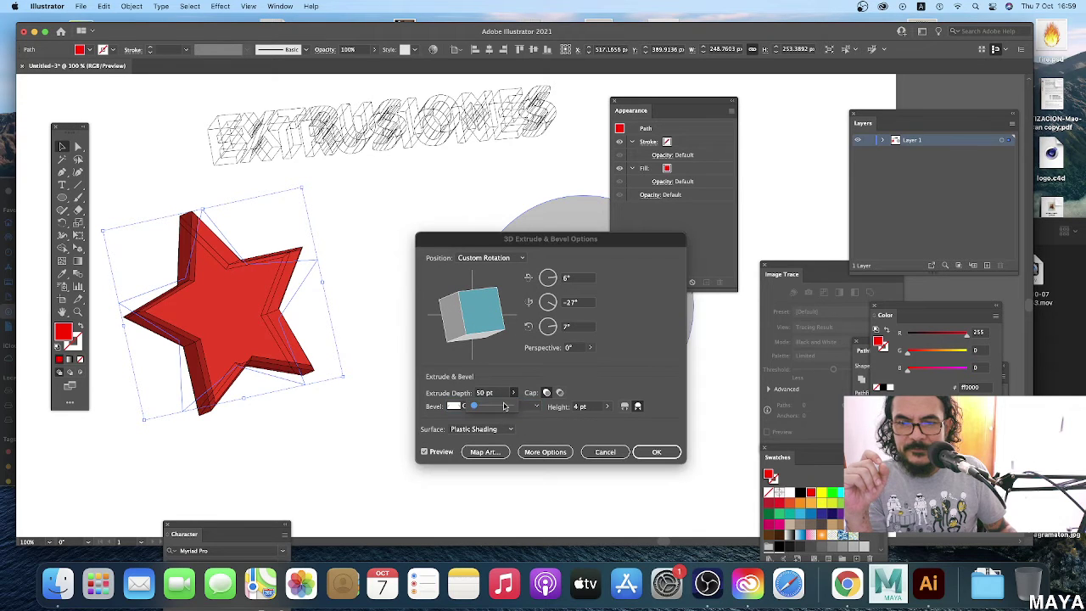
pyautogui.moveTo(476, 408); pyautogui.dragTo(476, 409)
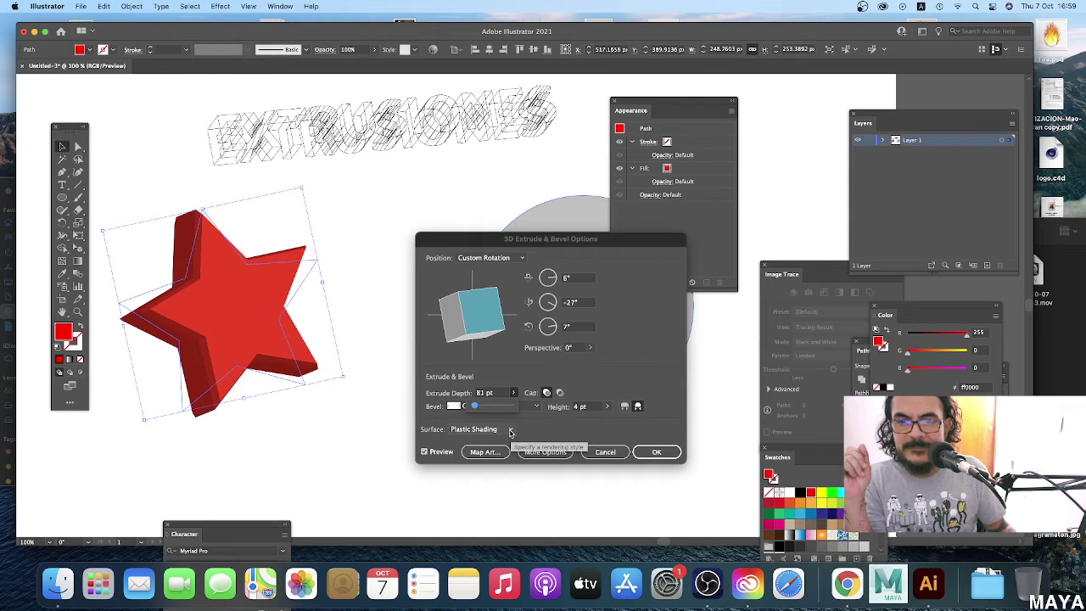
pyautogui.click(657, 453)
pyautogui.click(396, 314)
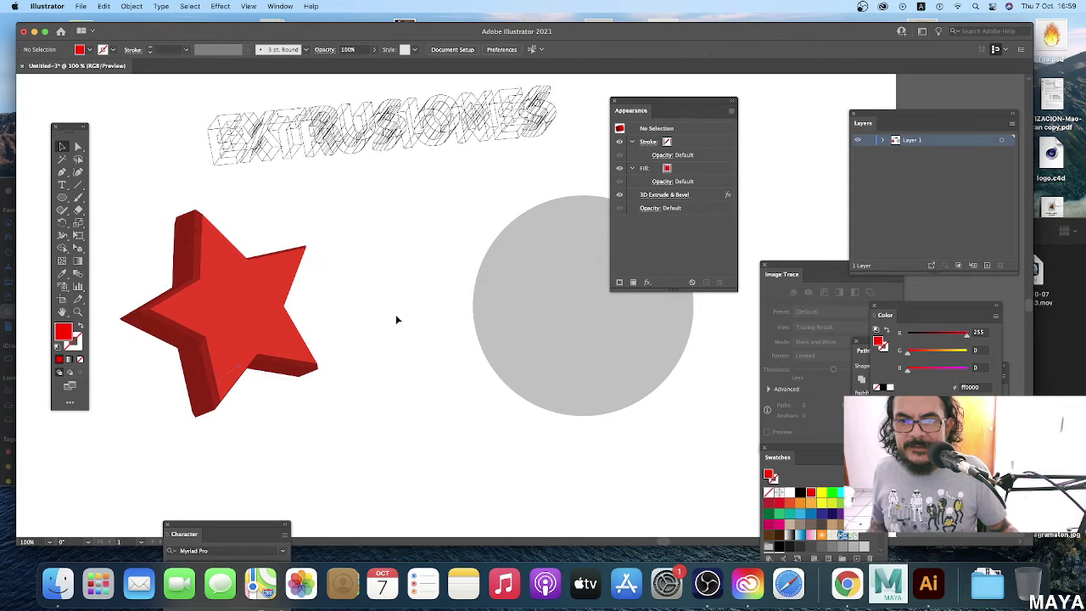
# Move the 3D star and EXTRUSIONES text left, and the grey circle left and down.
pyautogui.click(242, 314)
pyautogui.moveTo(241, 320); pyautogui.dragTo(191, 319)
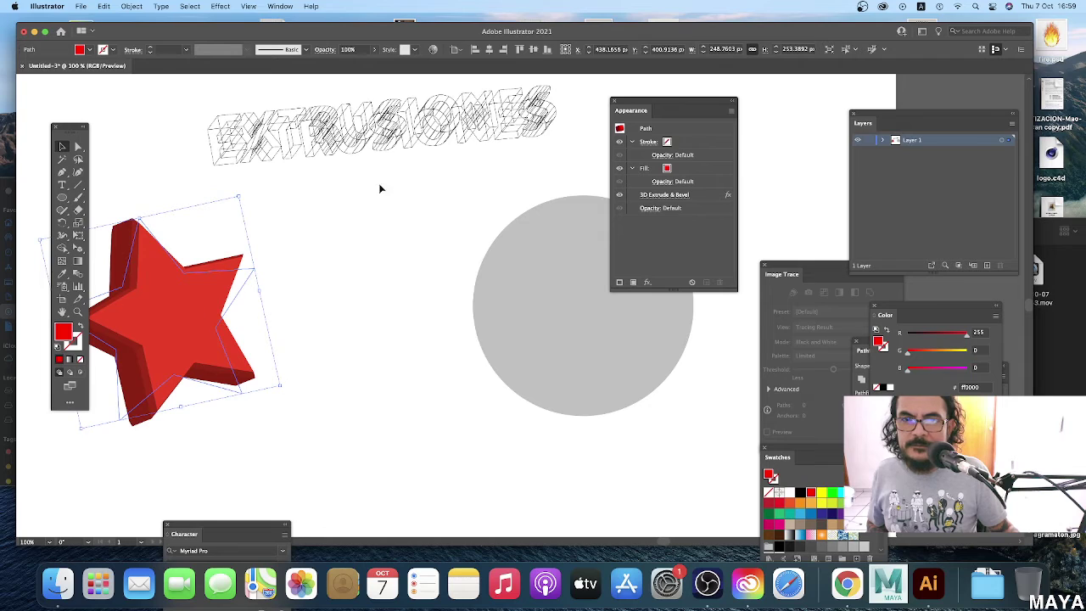
pyautogui.moveTo(382, 140); pyautogui.dragTo(324, 144)
pyautogui.moveTo(613, 344); pyautogui.dragTo(536, 371)
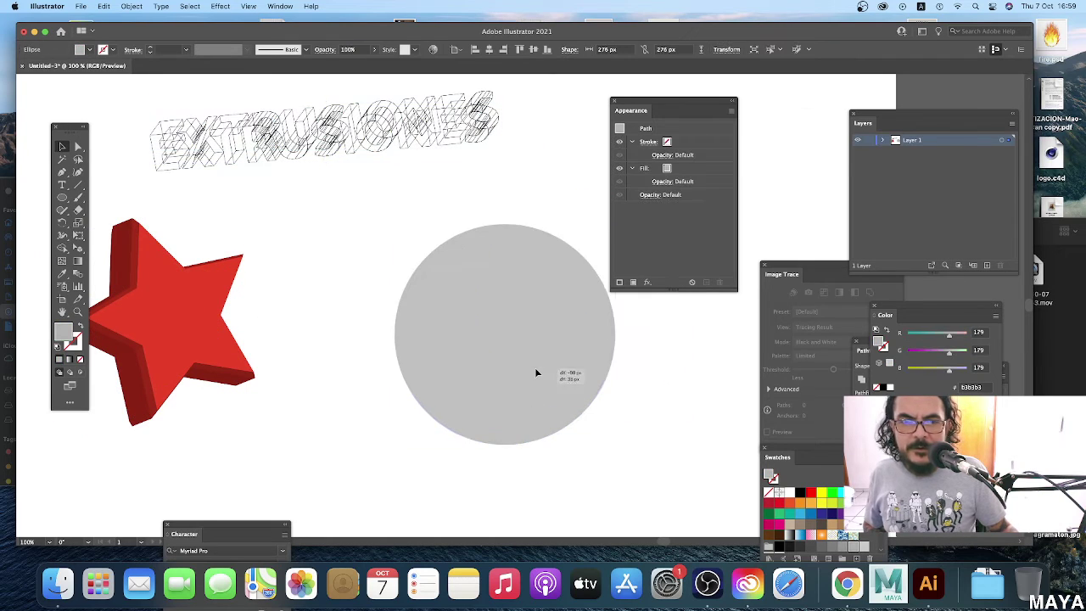
# Paste and remove the asphalt image, then paste the Rolling Stones patch image.
pyautogui.hscroll(5, 412, 284)
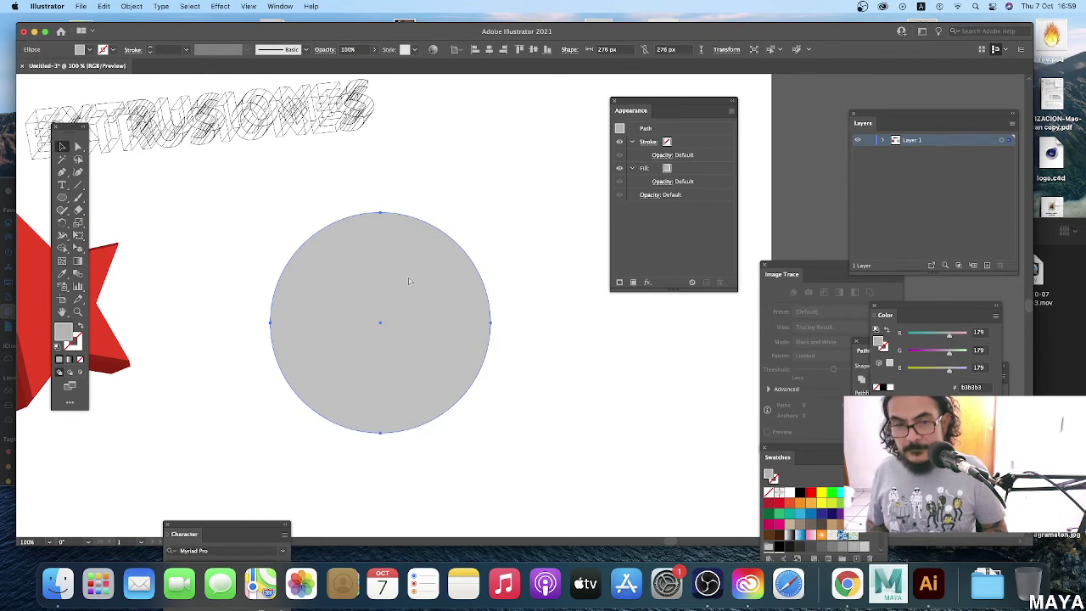
pyautogui.press('super+v')
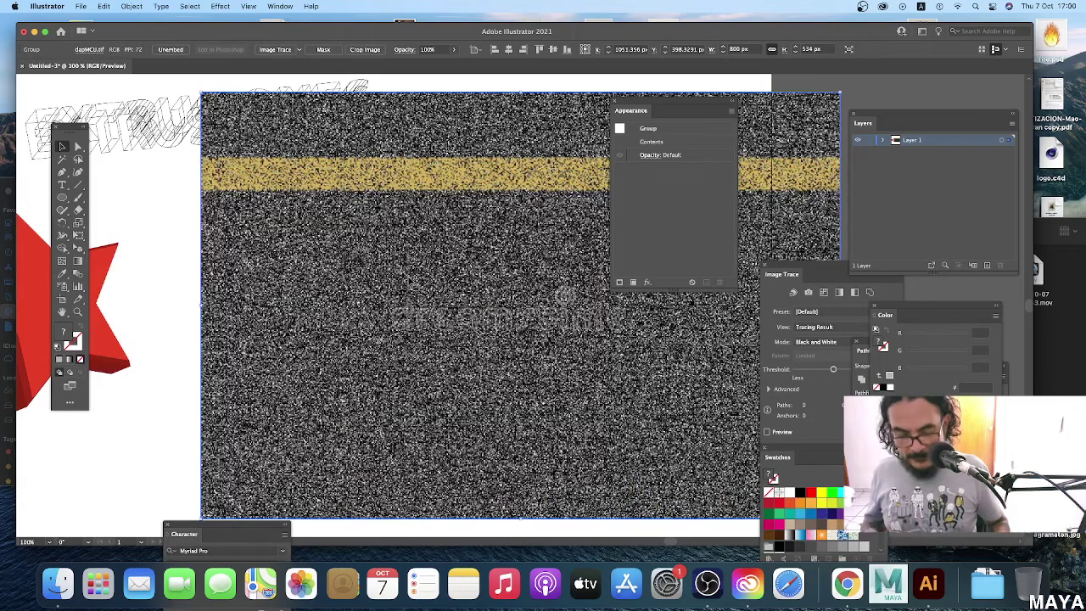
pyautogui.press('Delete')
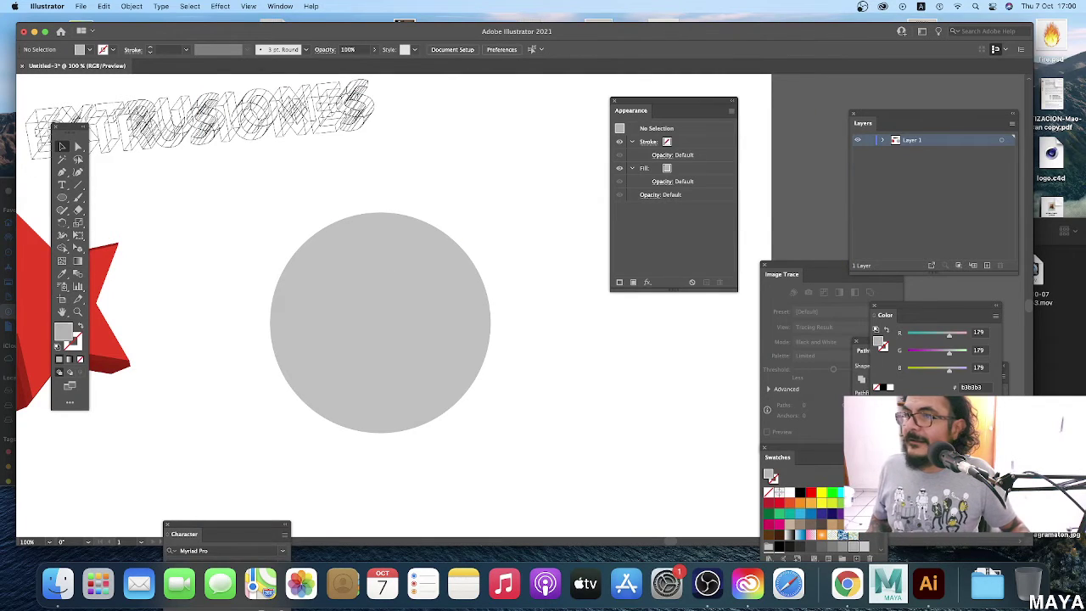
pyautogui.press('Tab')
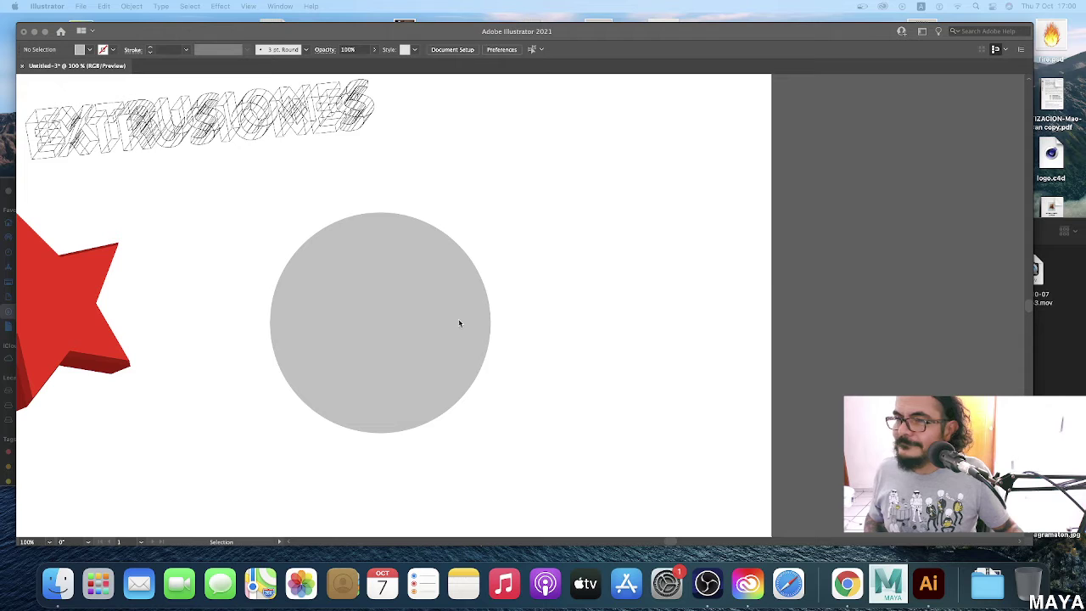
pyautogui.press('Tab')
pyautogui.press('super+v')
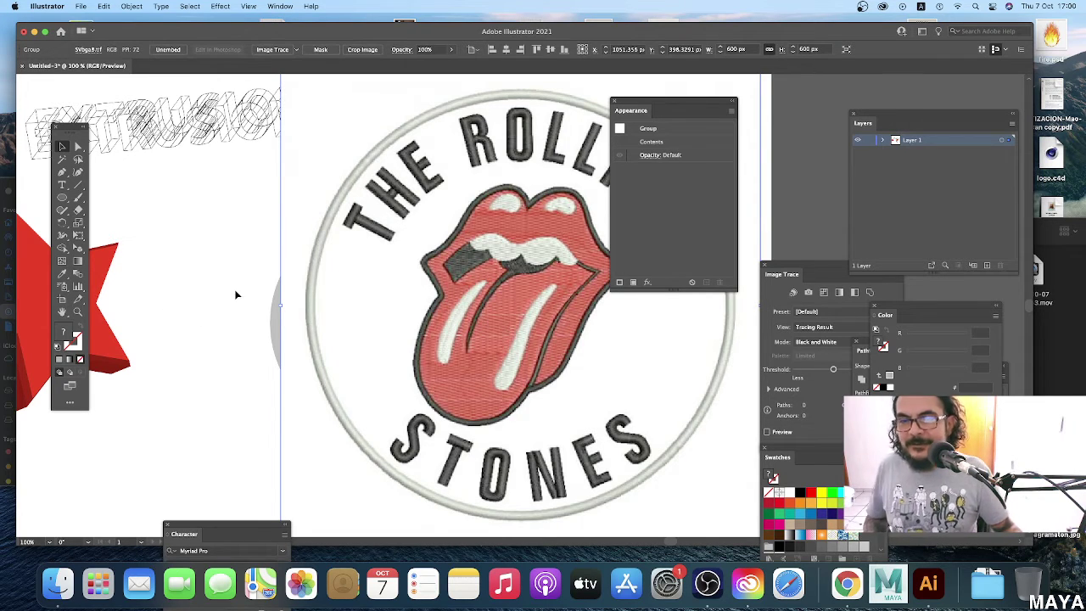
# Rearrange the Rolling Stones image and grey circle so the image sits beside the circle.
pyautogui.moveTo(636, 311); pyautogui.dragTo(804, 343)
pyautogui.press('super+minus')
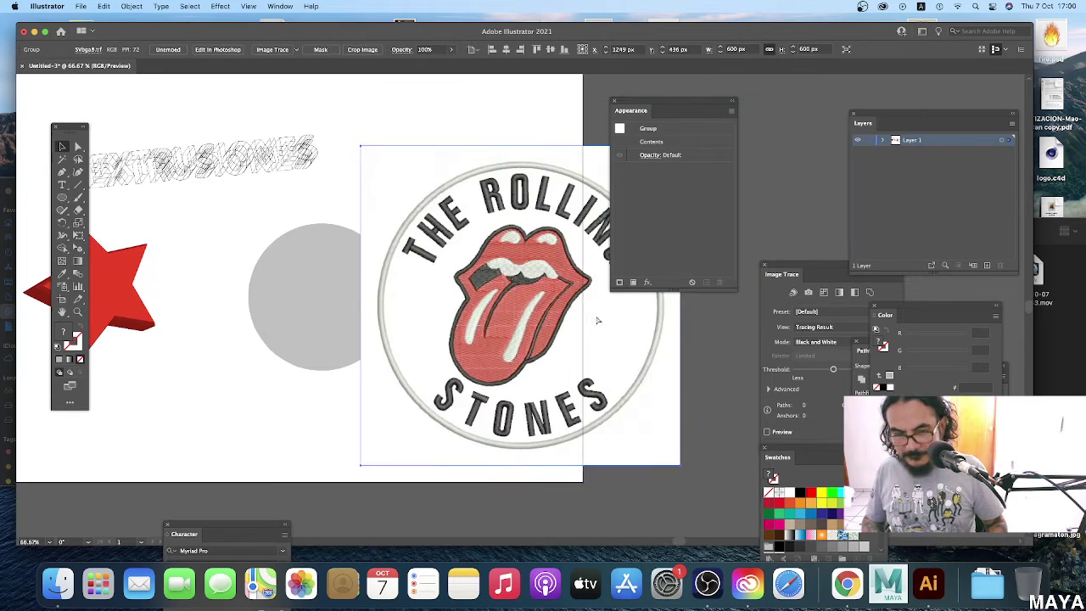
pyautogui.moveTo(327, 297); pyautogui.dragTo(286, 289)
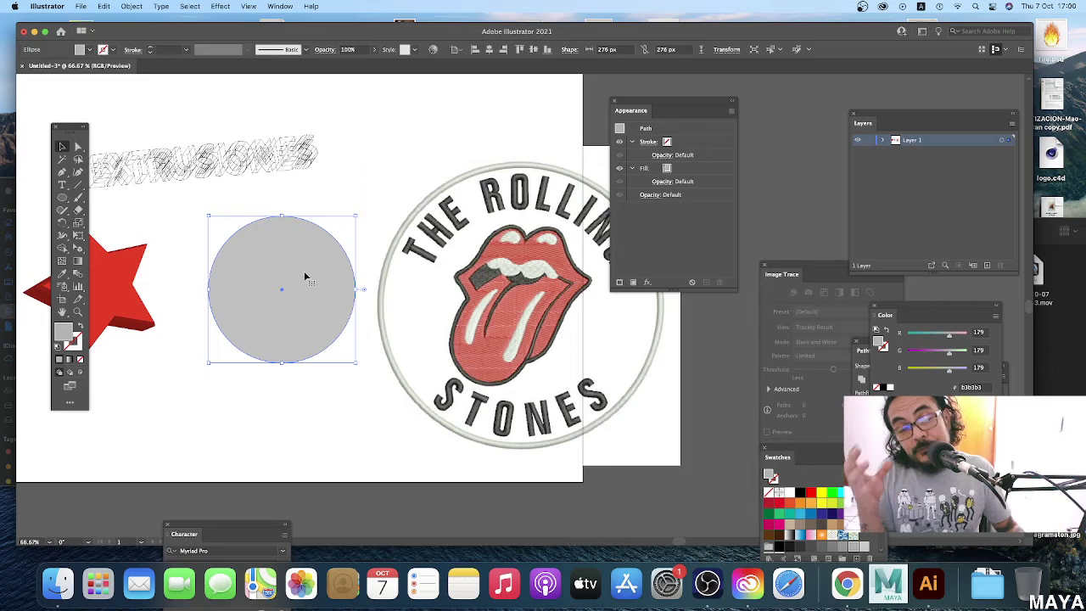
pyautogui.moveTo(301, 278); pyautogui.dragTo(306, 271)
pyautogui.moveTo(428, 307); pyautogui.dragTo(396, 283)
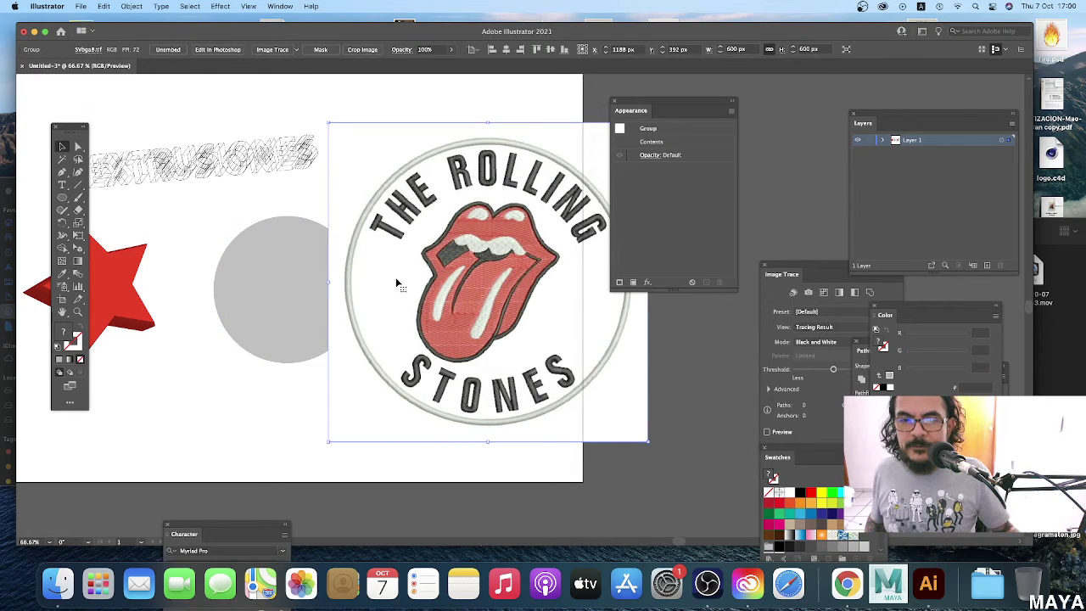
pyautogui.moveTo(629, 104); pyautogui.dragTo(695, 104)
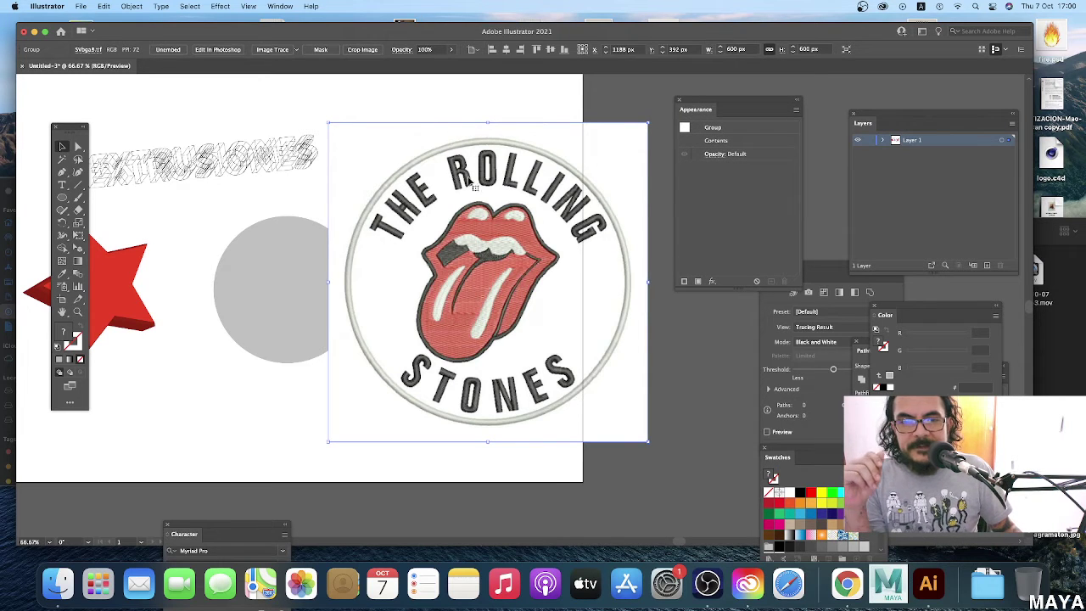
pyautogui.moveTo(502, 203); pyautogui.dragTo(537, 240)
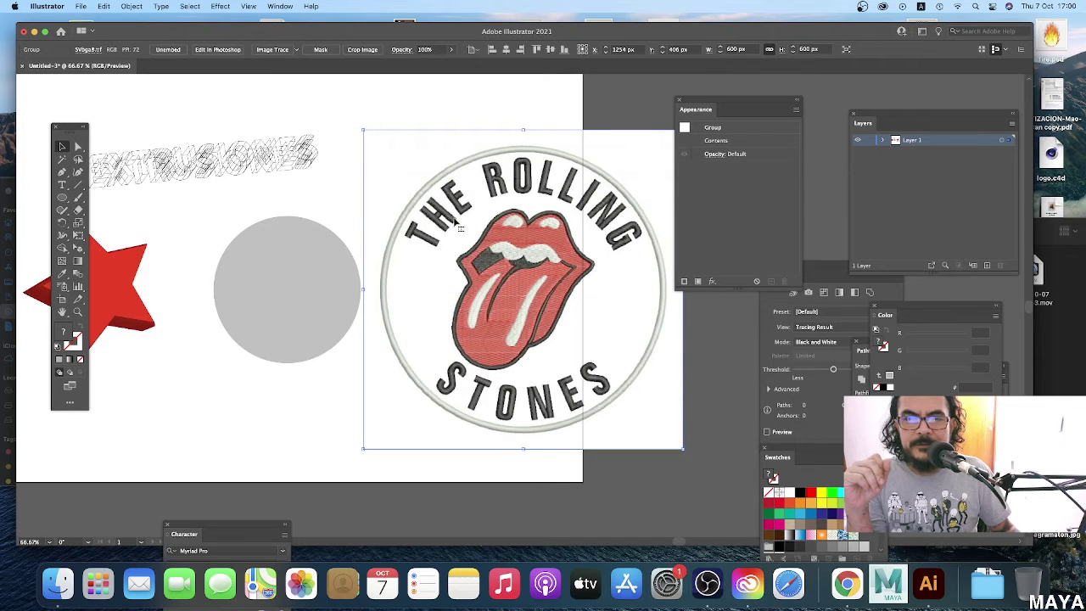
# Switch the workspace to Essentials Classic via Window > Workspace.
pyautogui.moveTo(393, 36); pyautogui.dragTo(411, 35)
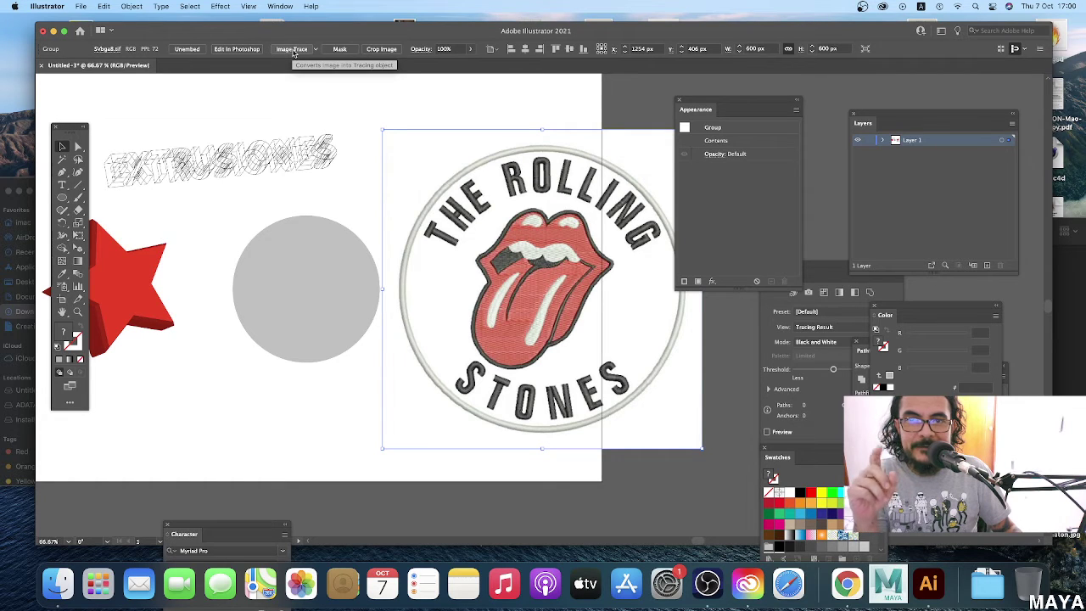
pyautogui.click(279, 6)
pyautogui.moveTo(323, 62)
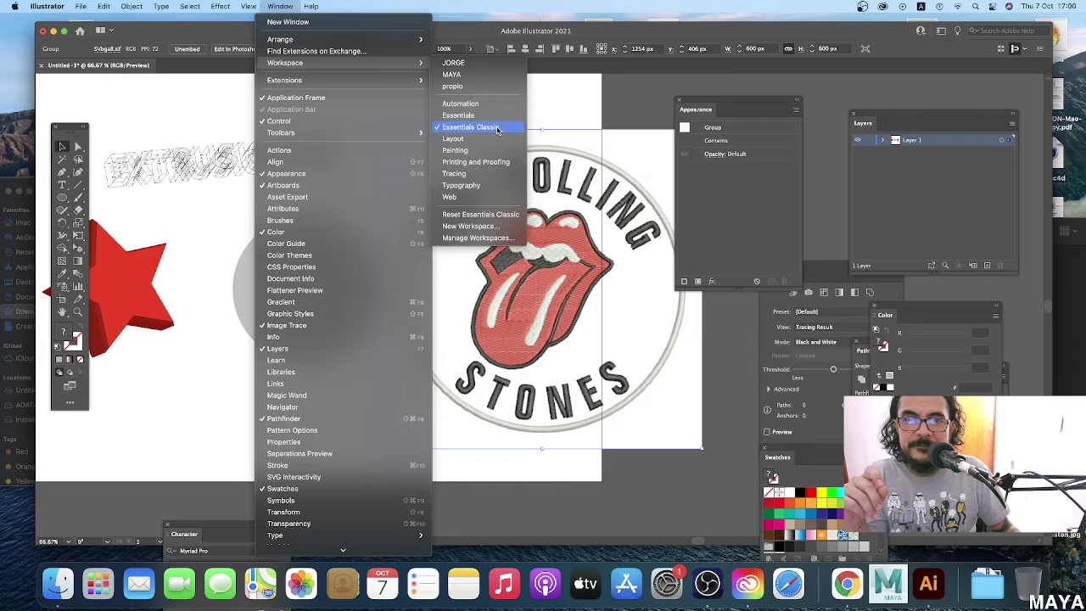
pyautogui.click(497, 129)
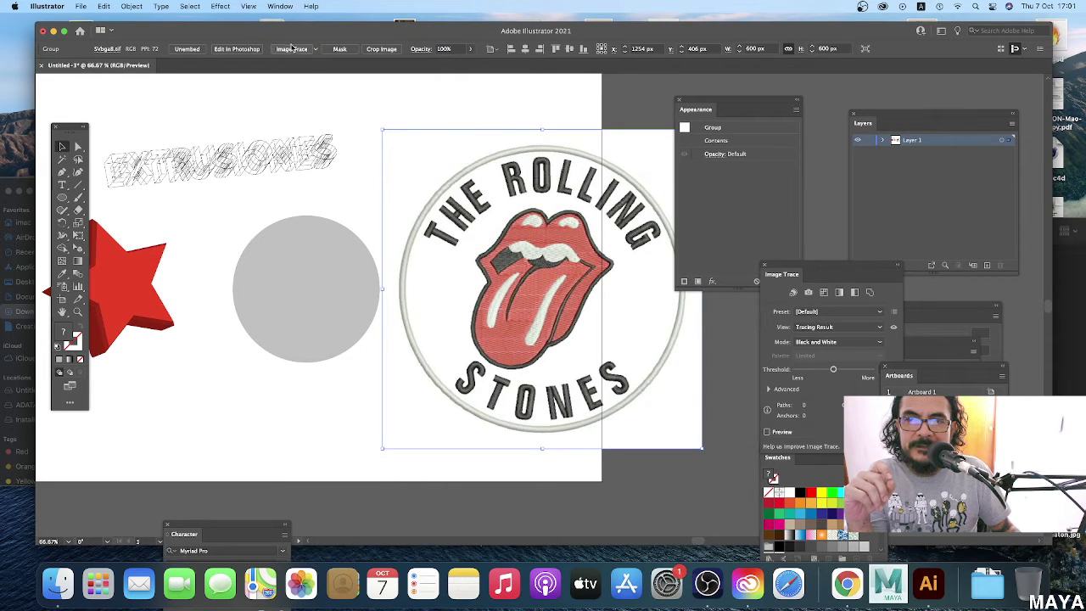
# Image Trace the Rolling Stones logo in black and white and float the Image Trace panel over the canvas.
pyautogui.click(289, 49)
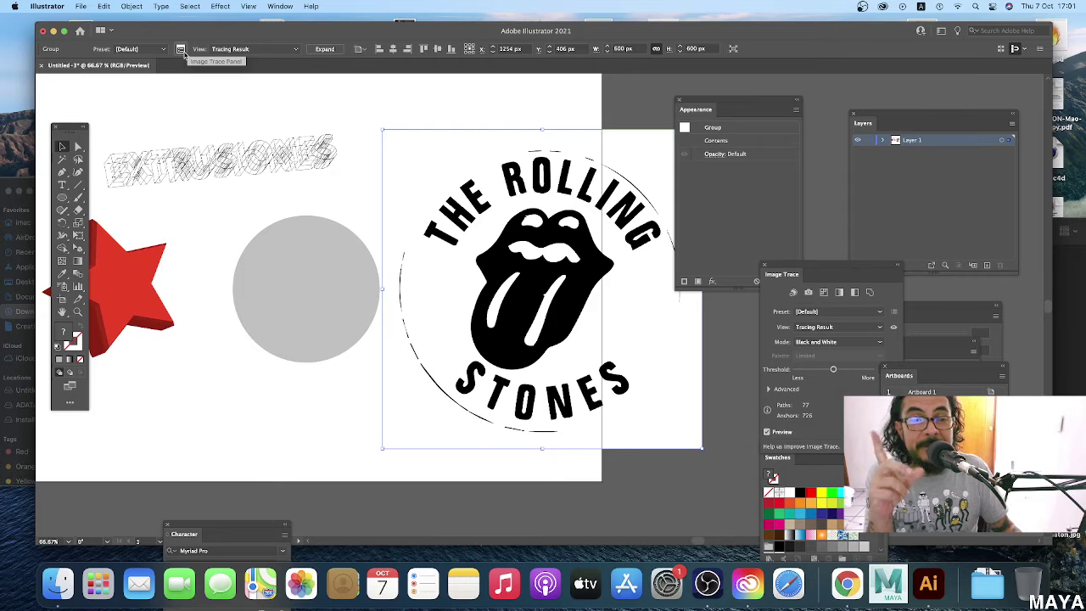
pyautogui.click(180, 51)
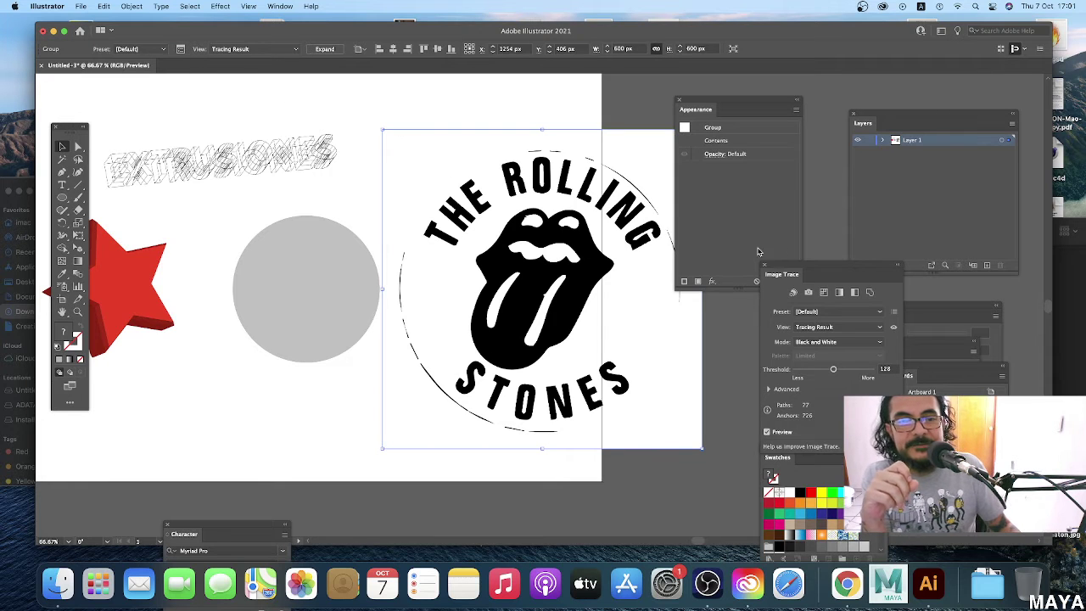
pyautogui.moveTo(771, 264); pyautogui.dragTo(184, 183)
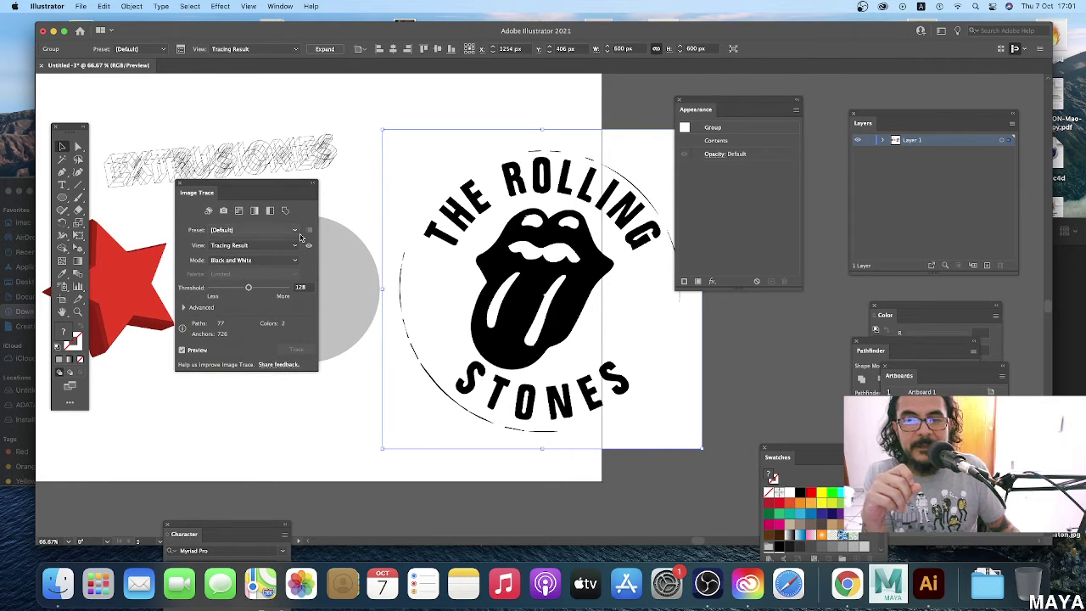
pyautogui.click(239, 231)
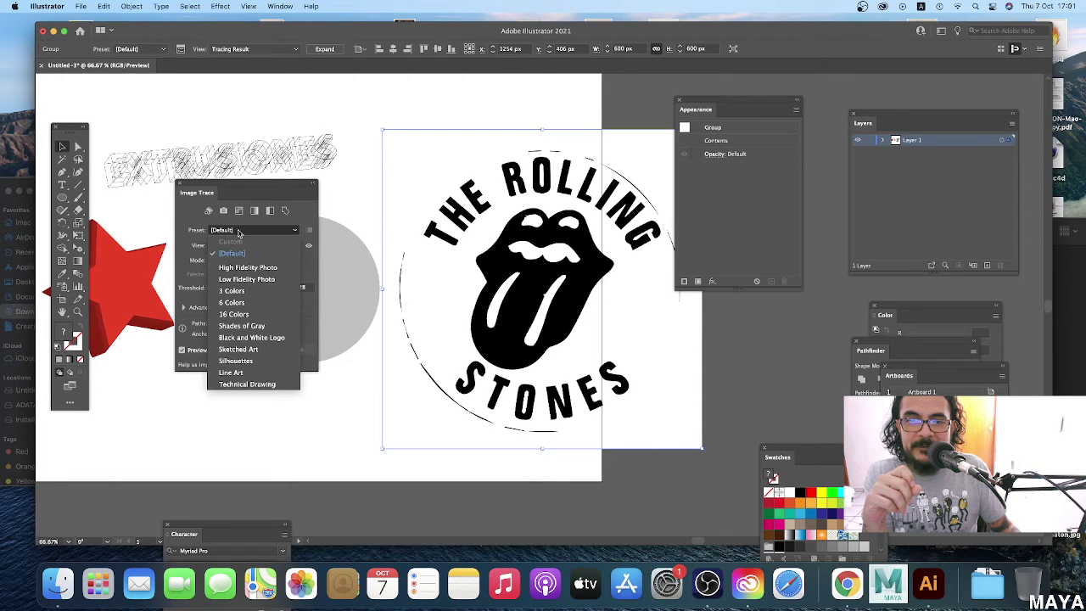
# Try the 3 Colors, High Fidelity Photo and Low Fidelity Photo trace presets on the logo.
pyautogui.click(232, 290)
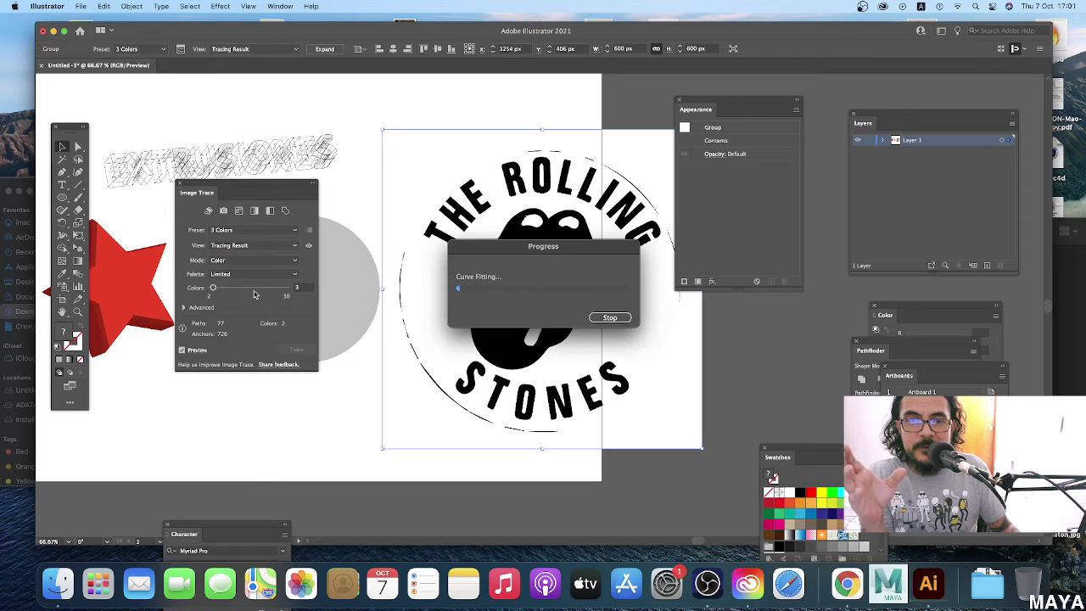
pyautogui.click(264, 237)
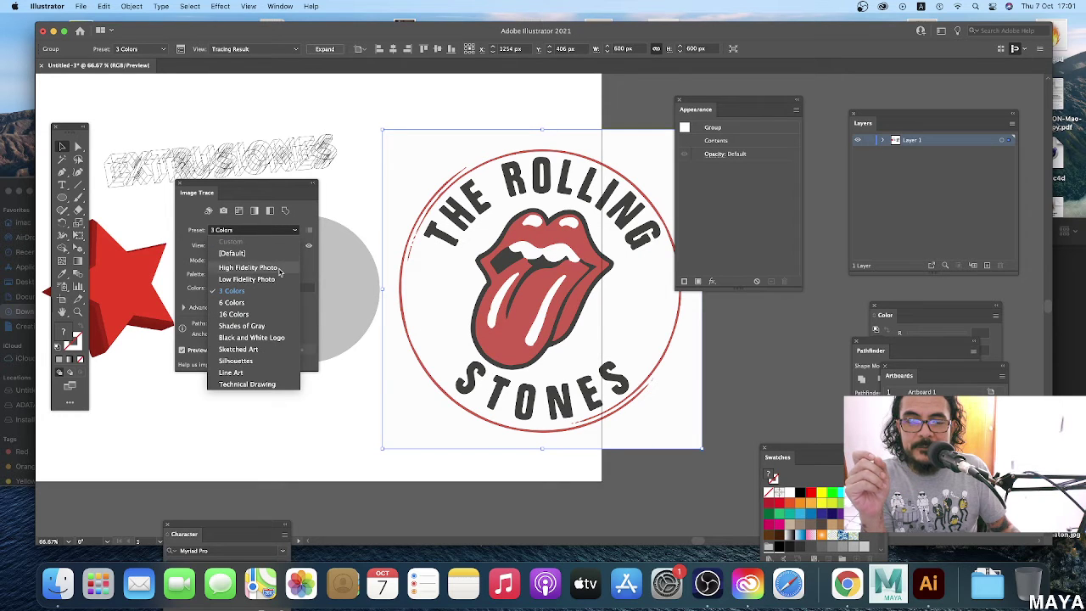
pyautogui.click(279, 268)
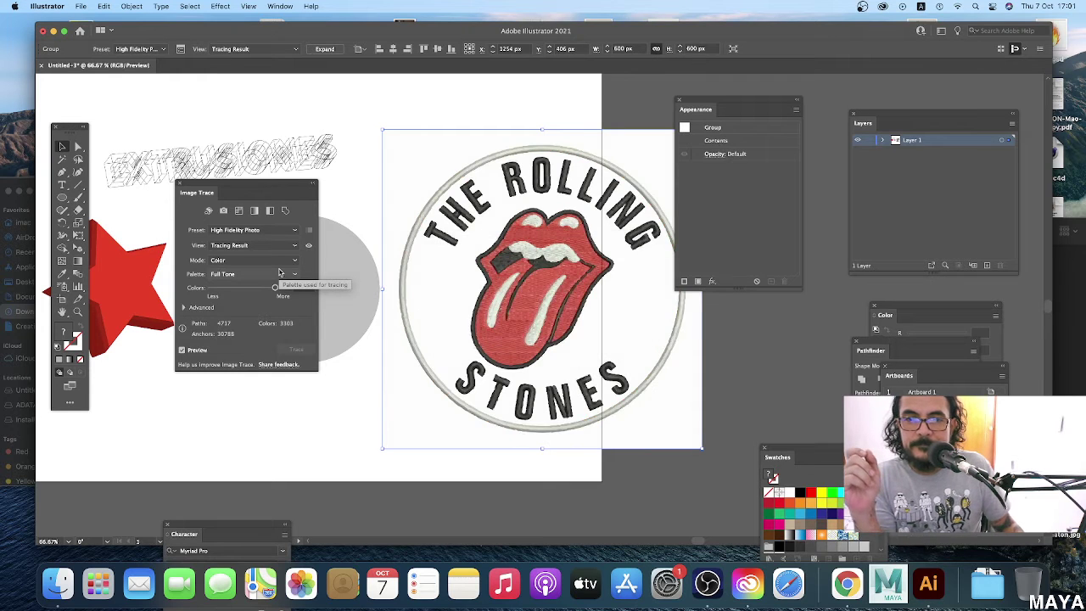
pyautogui.click(268, 231)
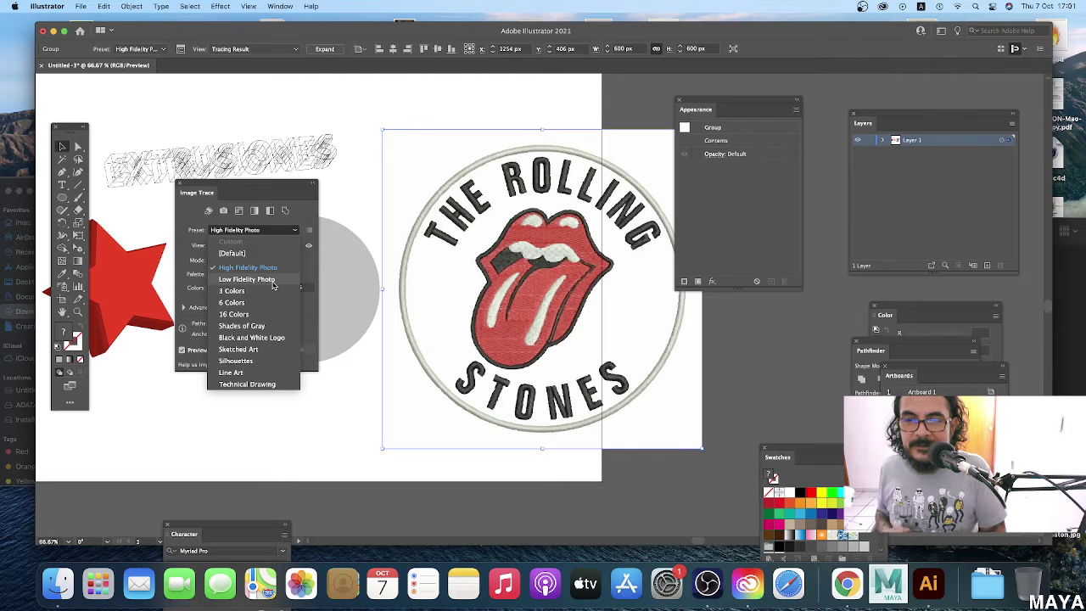
pyautogui.click(273, 282)
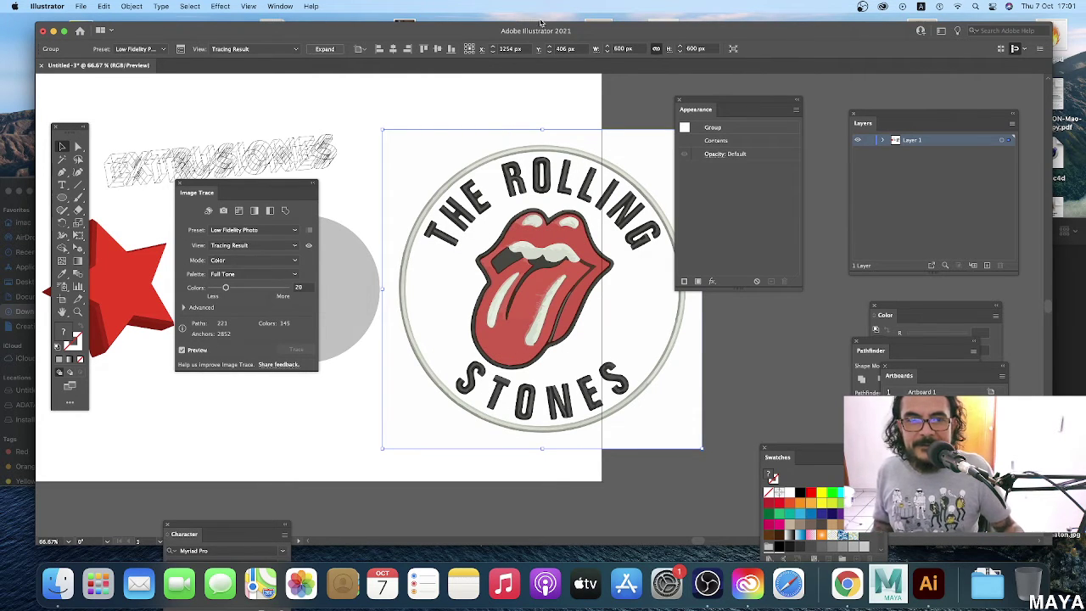
# Reduce the trace's Colors slider to 12.
pyautogui.moveTo(726, 103); pyautogui.dragTo(772, 106)
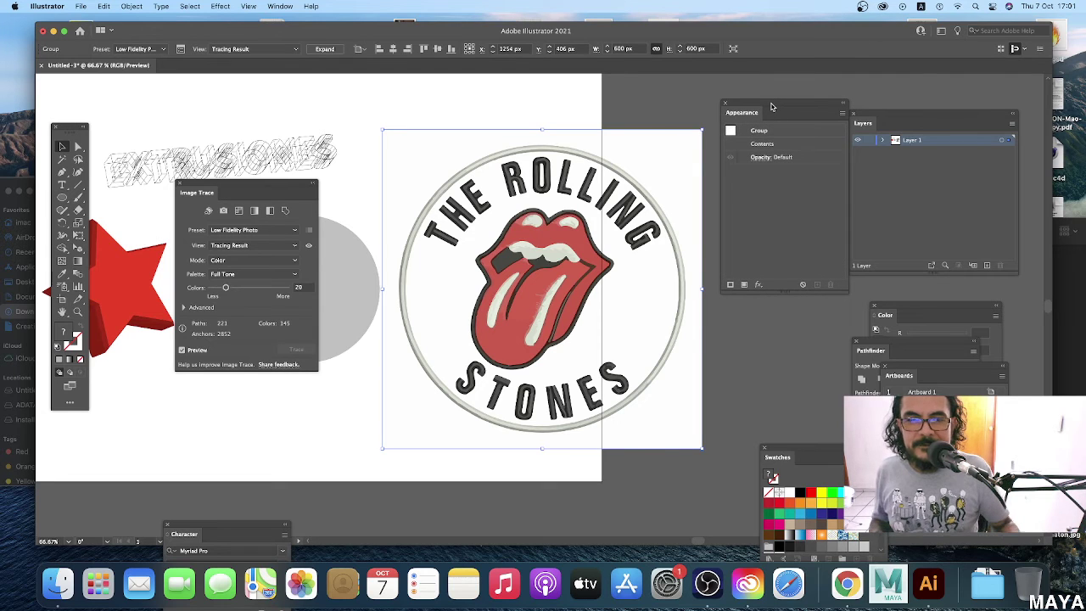
pyautogui.click(222, 289)
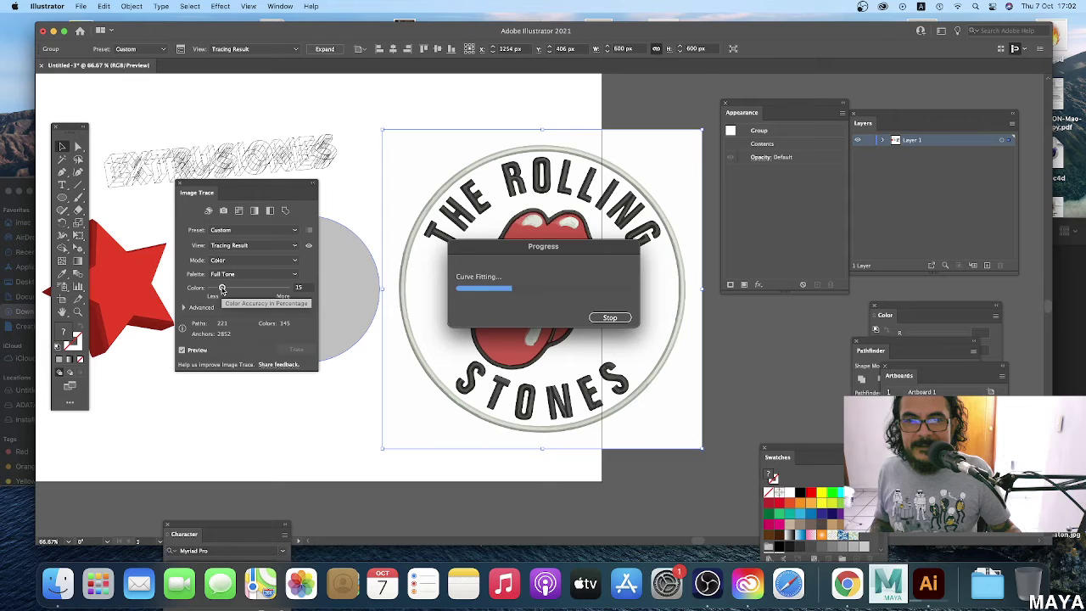
pyautogui.moveTo(223, 289); pyautogui.dragTo(217, 290)
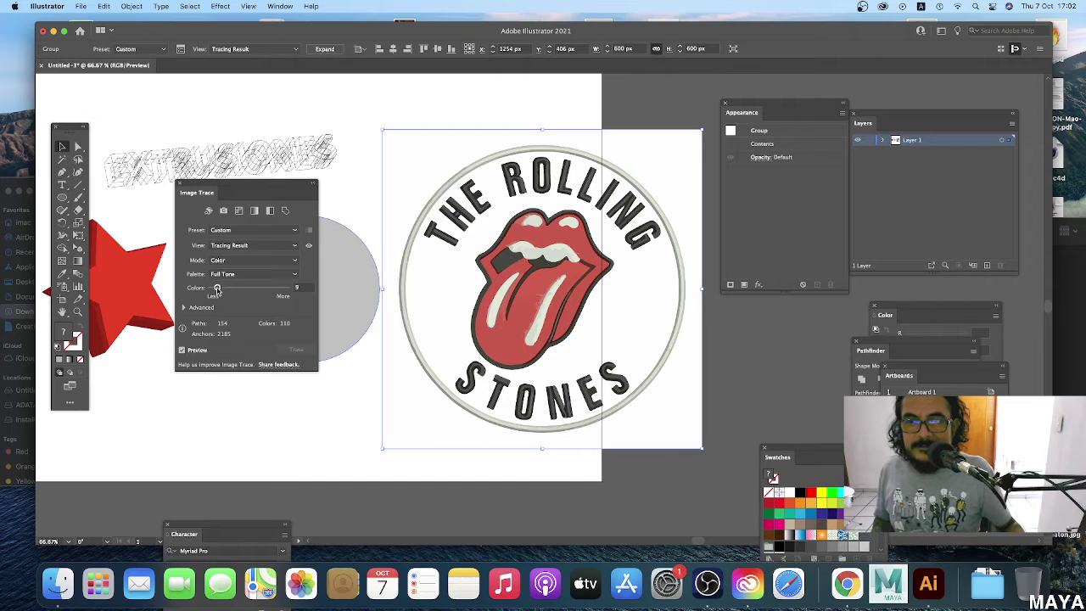
pyautogui.moveTo(217, 290); pyautogui.dragTo(216, 291)
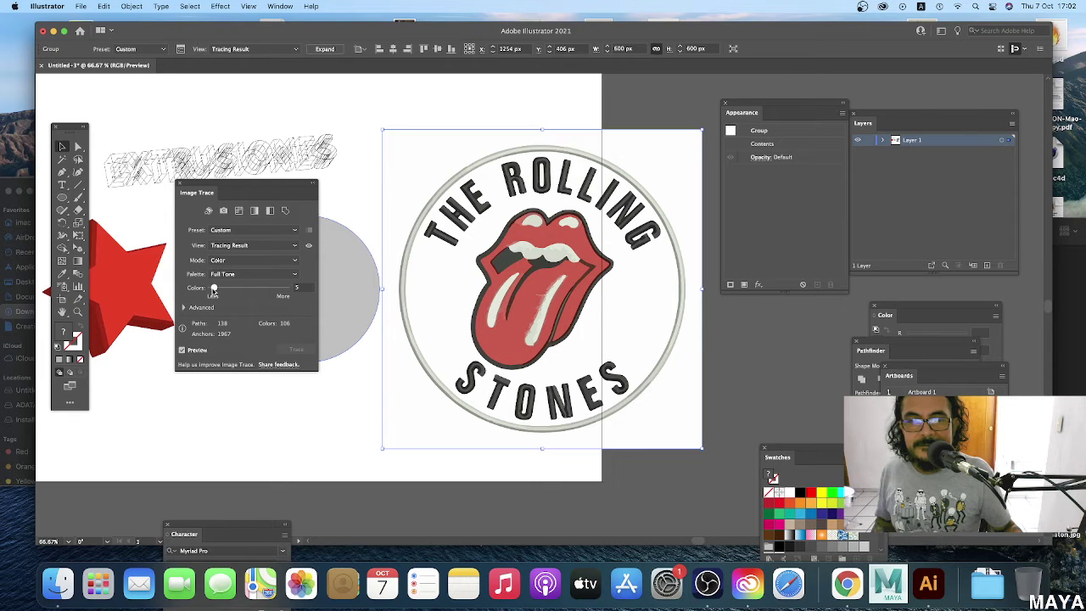
pyautogui.moveTo(214, 289); pyautogui.dragTo(219, 289)
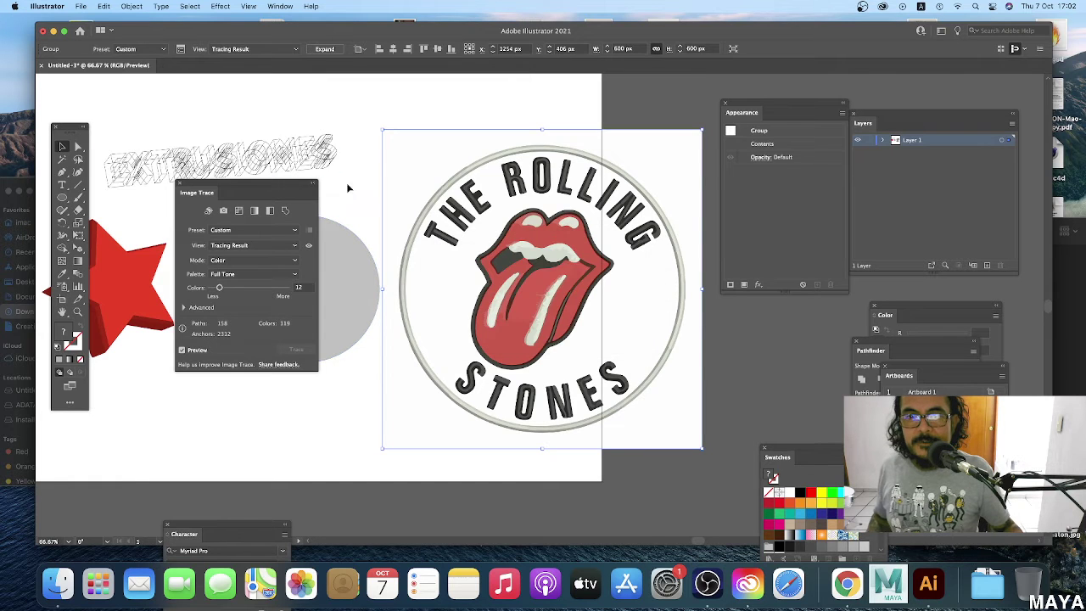
# Expand the trace and delete its white background rectangle.
pyautogui.click(324, 49)
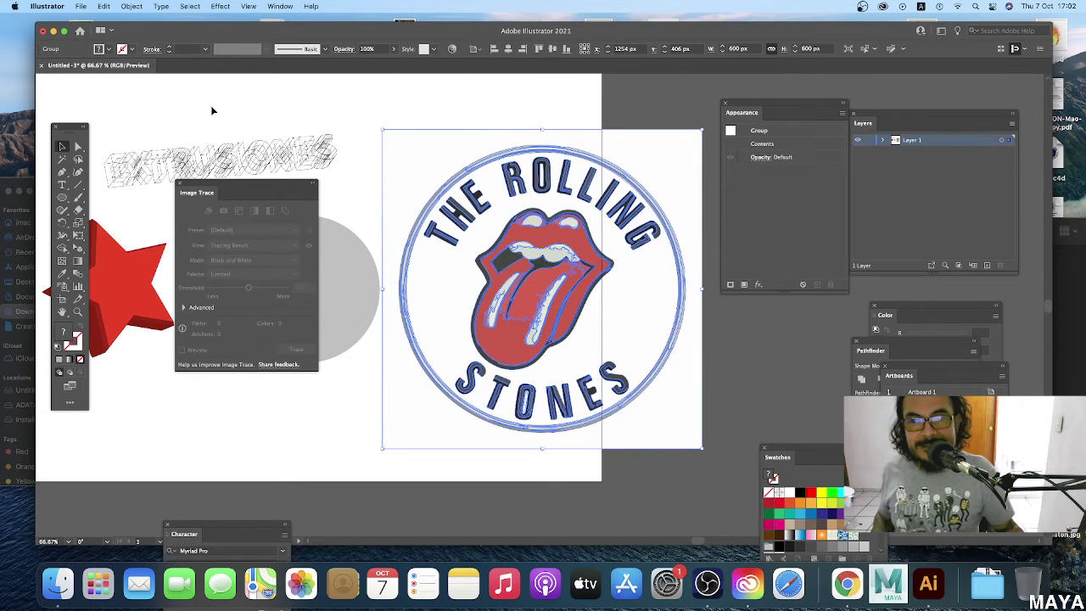
pyautogui.click(78, 147)
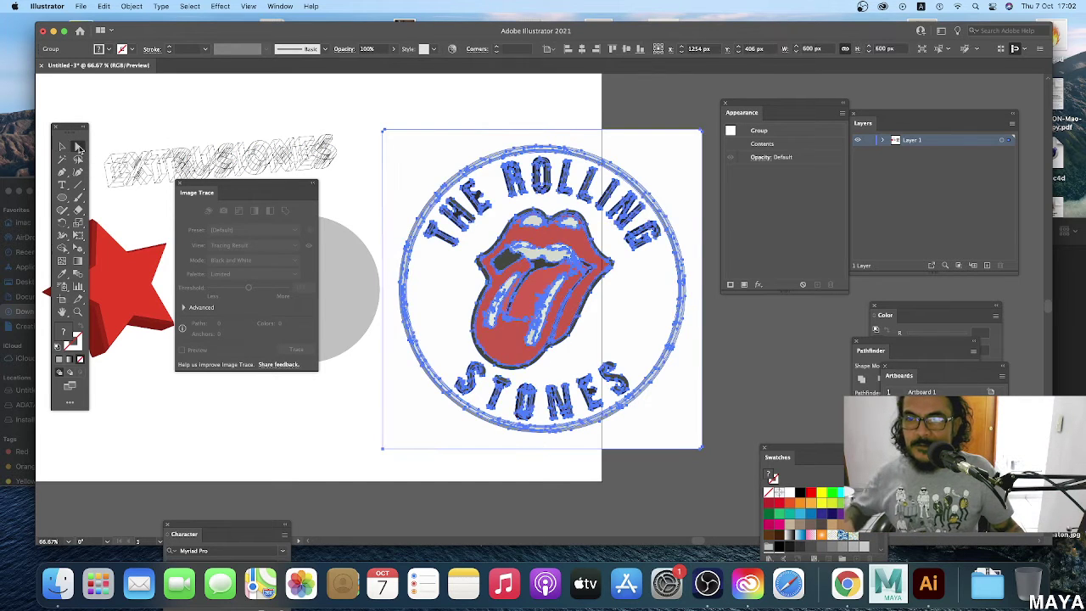
pyautogui.click(416, 150)
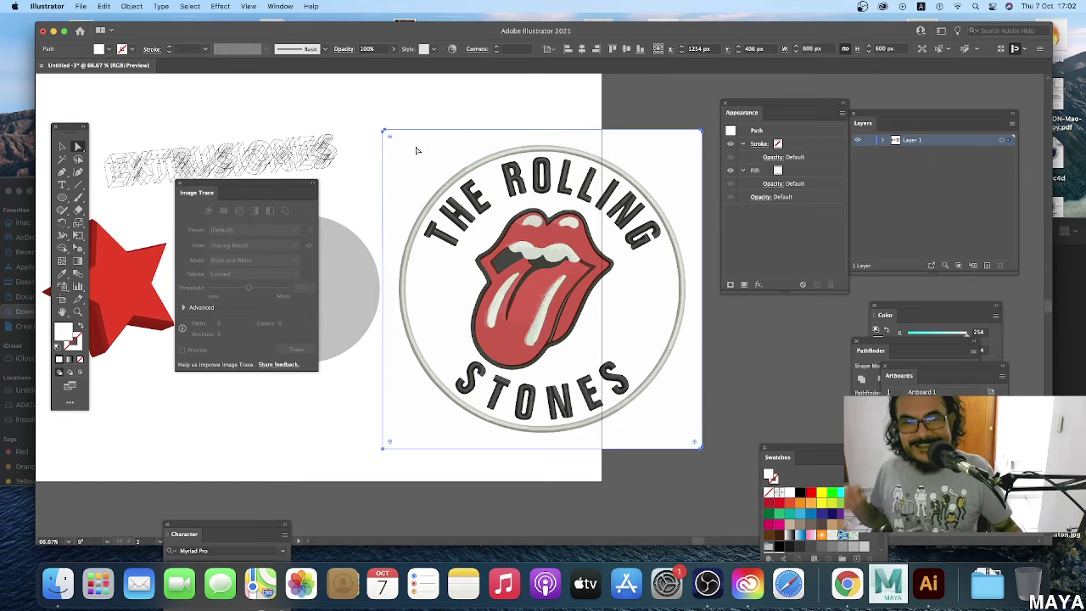
pyautogui.click(390, 114)
pyautogui.click(405, 145)
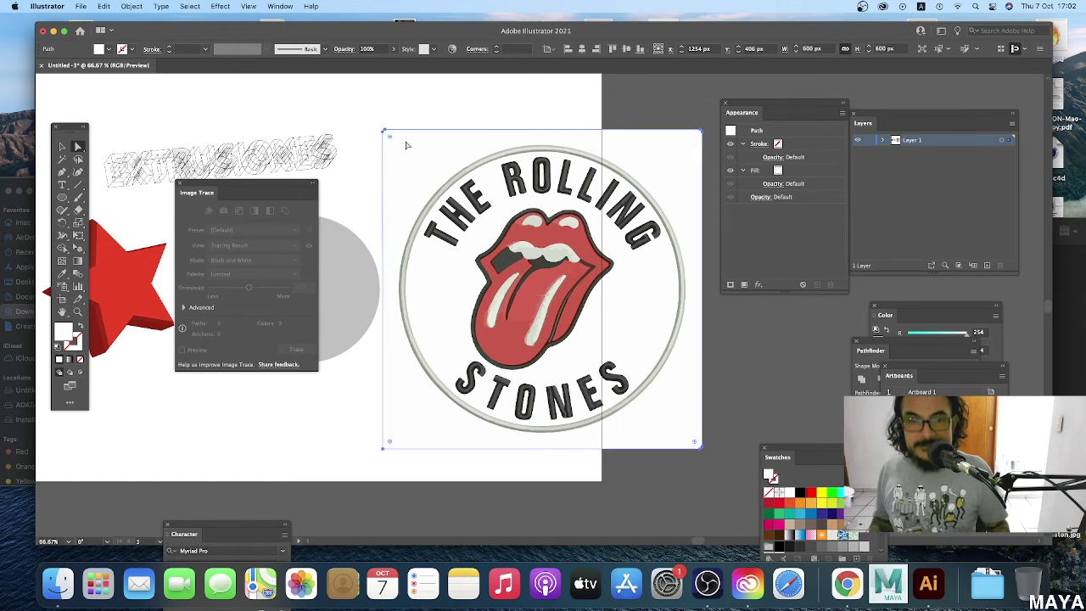
pyautogui.press('super+shift+a')
# Shrink the logo group and move it beside the grey circle.
pyautogui.moveTo(303, 184); pyautogui.dragTo(203, 214)
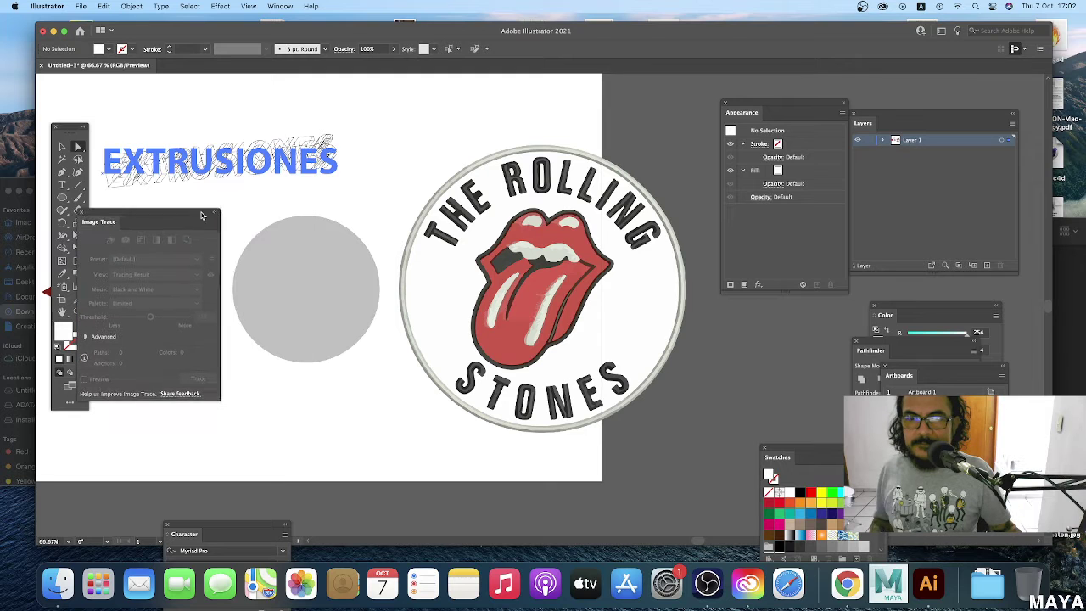
pyautogui.click(61, 146)
pyautogui.click(510, 226)
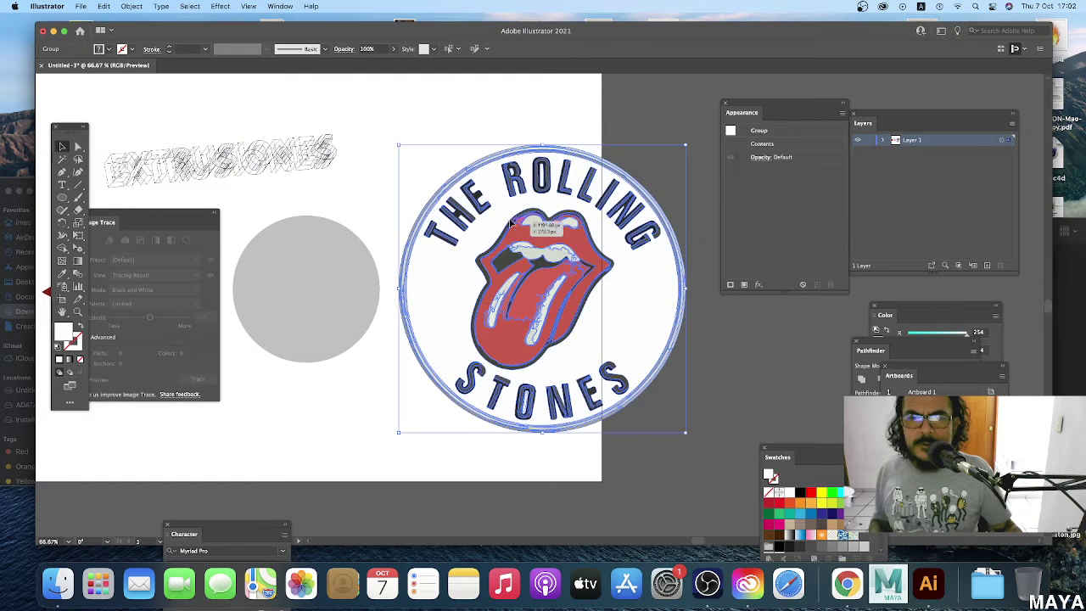
pyautogui.moveTo(684, 144)
pyautogui.mouseDown()
pyautogui.moveTo(546, 253)
pyautogui.moveTo(562, 254)
pyautogui.mouseUp()
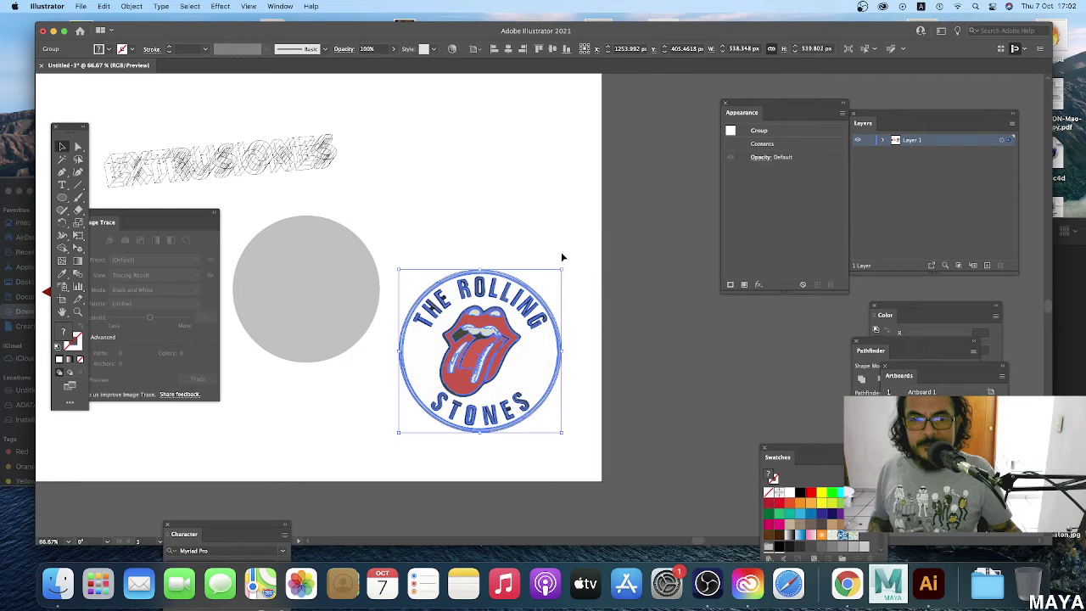
pyautogui.moveTo(506, 336)
pyautogui.mouseDown()
pyautogui.moveTo(452, 323)
pyautogui.moveTo(483, 268)
pyautogui.mouseUp()
# Enlarge the grey circle to about 332 px.
pyautogui.click(335, 309)
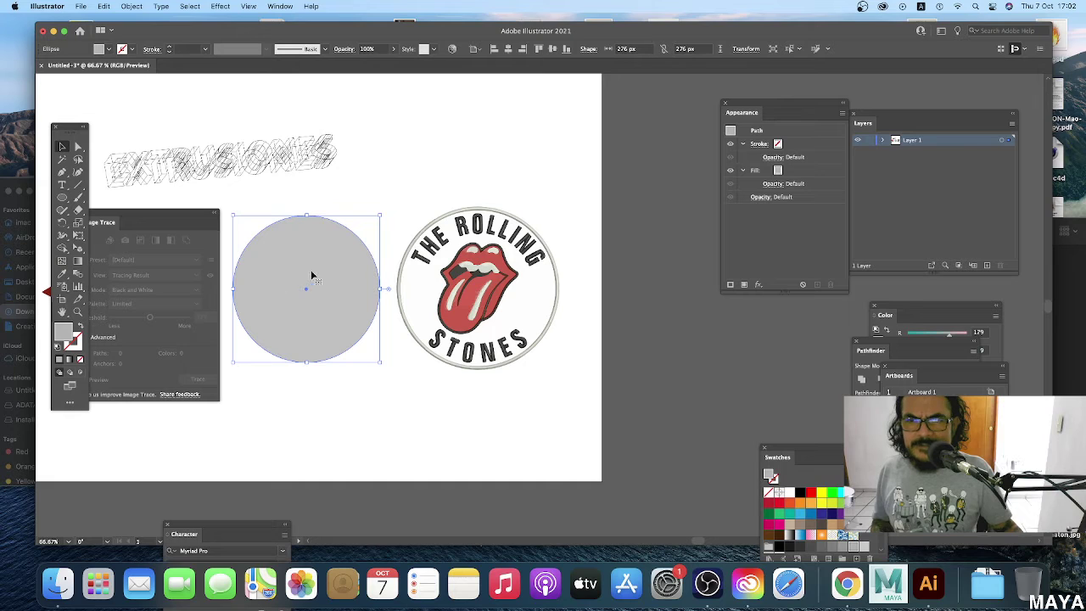
pyautogui.moveTo(201, 211); pyautogui.dragTo(164, 208)
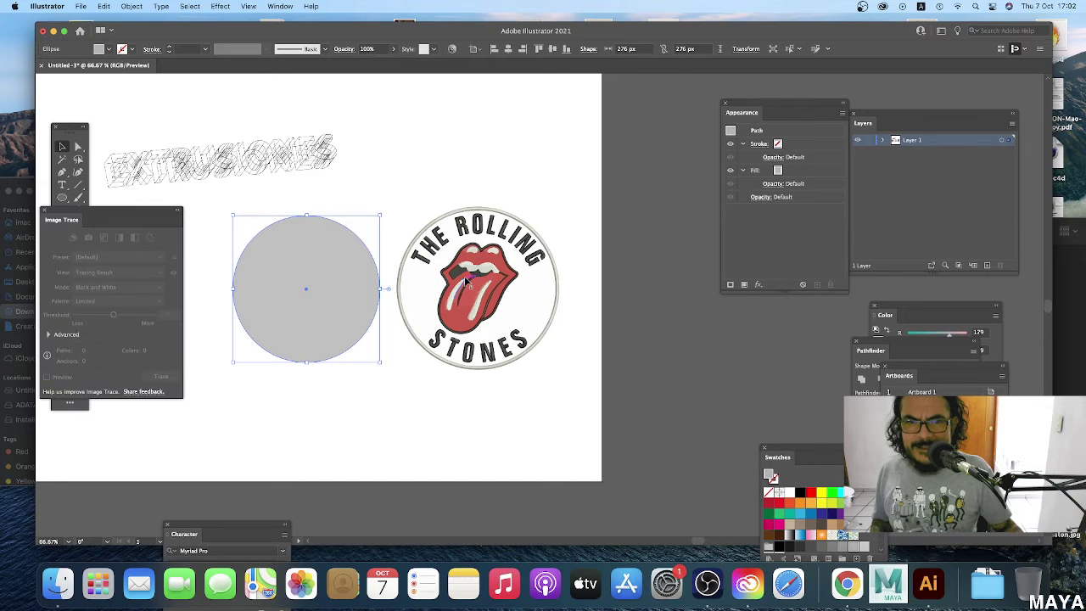
pyautogui.moveTo(234, 214); pyautogui.dragTo(202, 184)
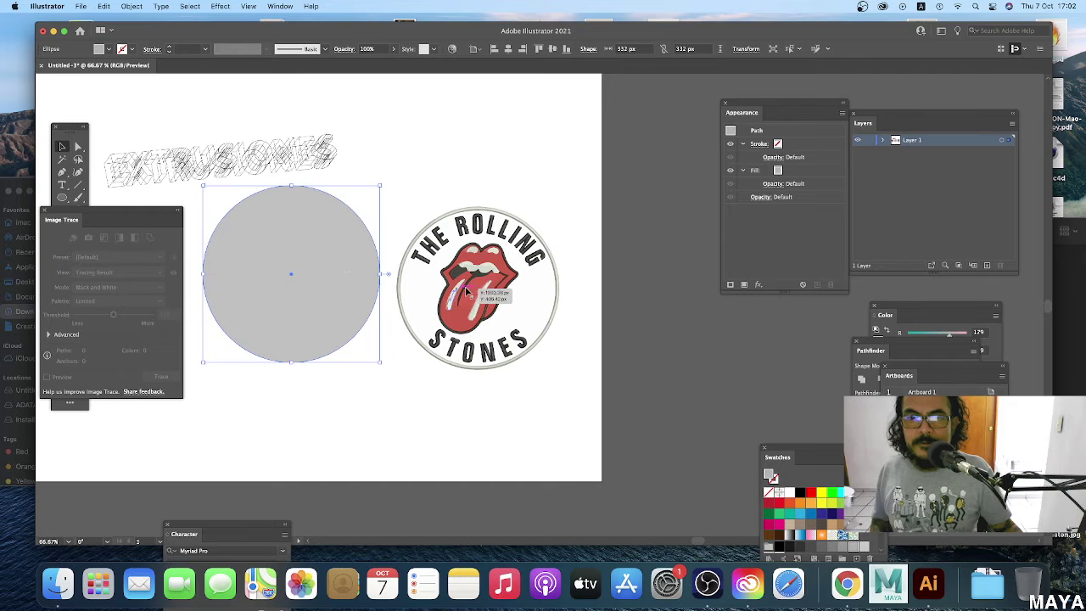
pyautogui.click(536, 292)
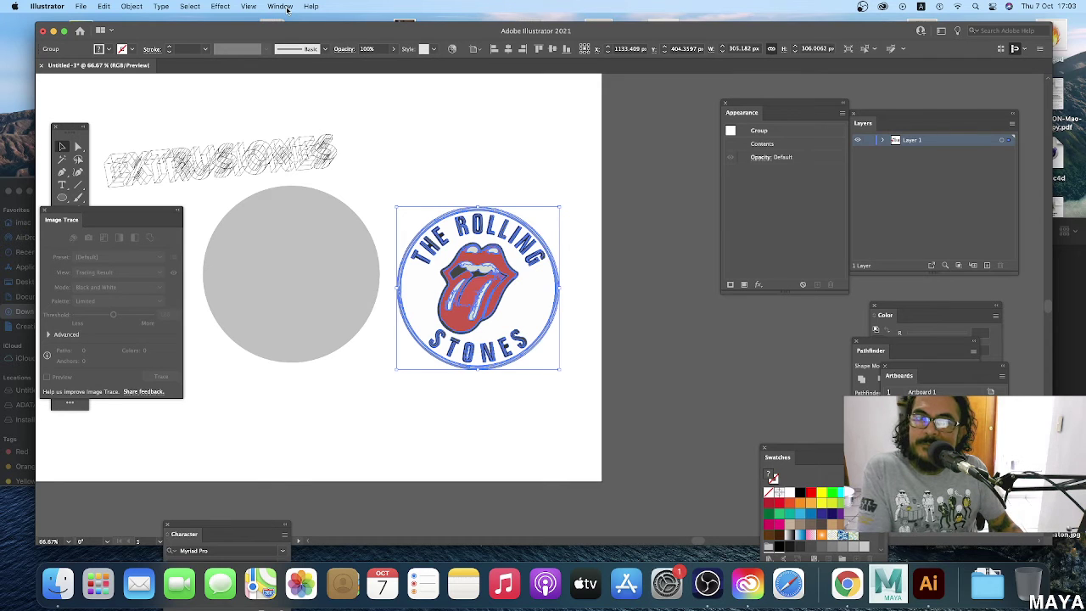
# Drag the traced logo into the Symbols panel as a new symbol named RS, then close the panel.
pyautogui.click(289, 7)
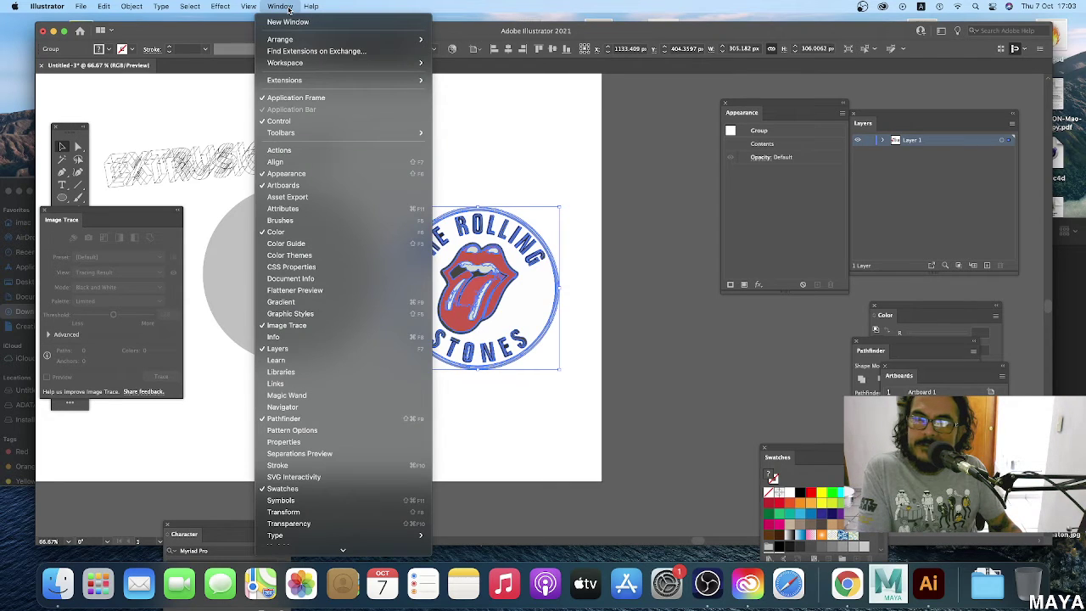
pyautogui.click(340, 504)
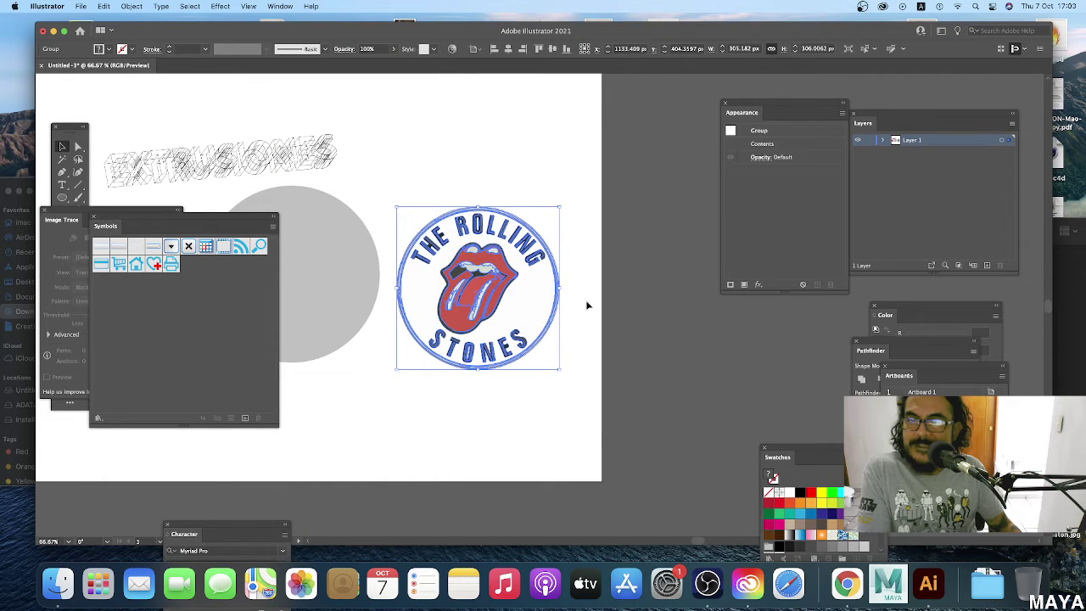
pyautogui.moveTo(488, 303); pyautogui.dragTo(475, 293)
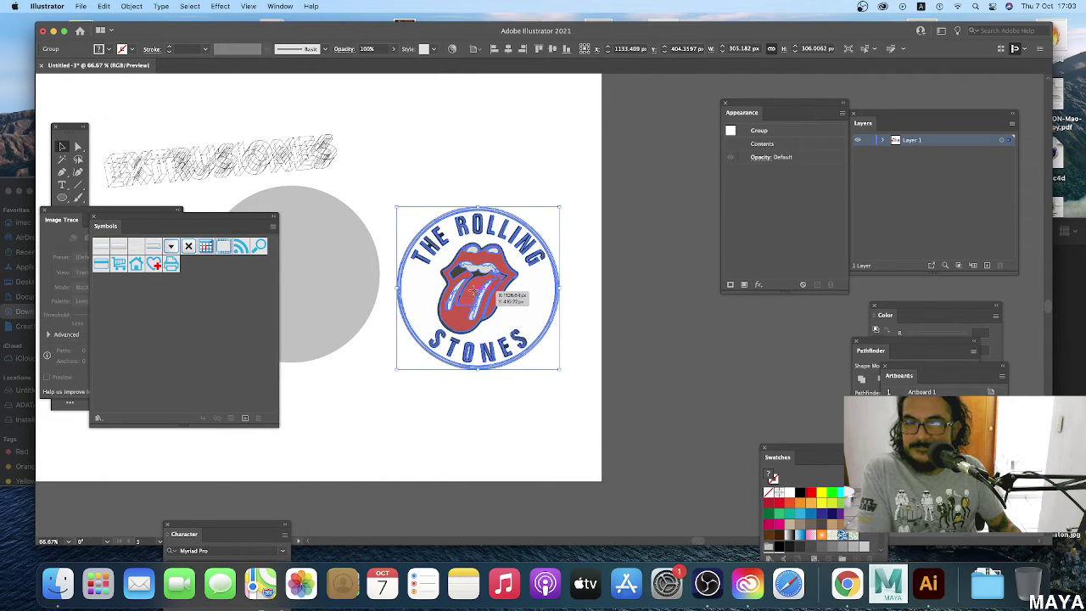
pyautogui.moveTo(471, 291); pyautogui.dragTo(238, 317)
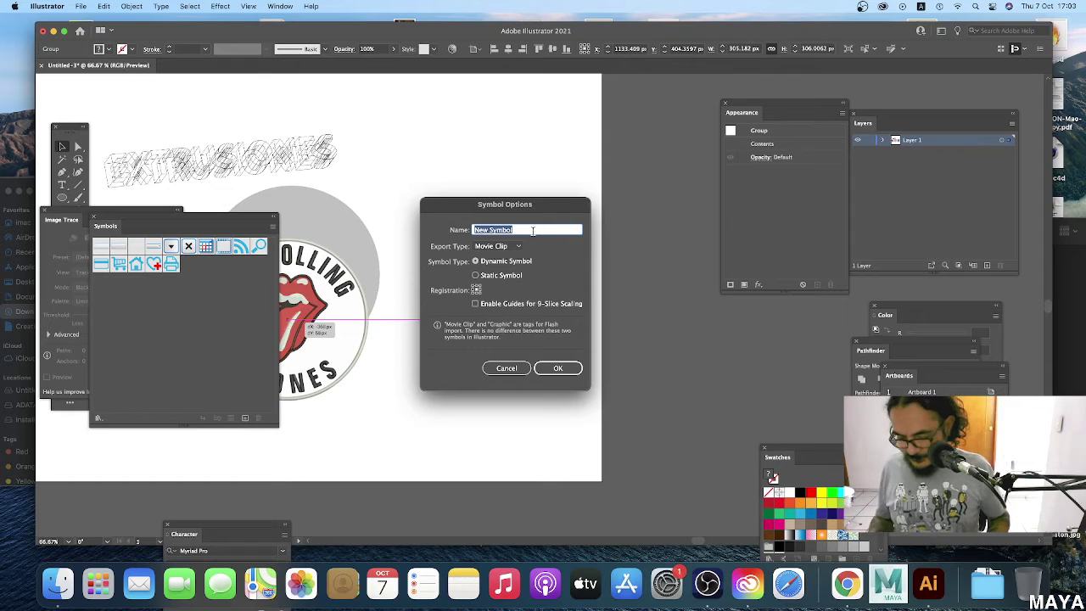
pyautogui.write('RS')
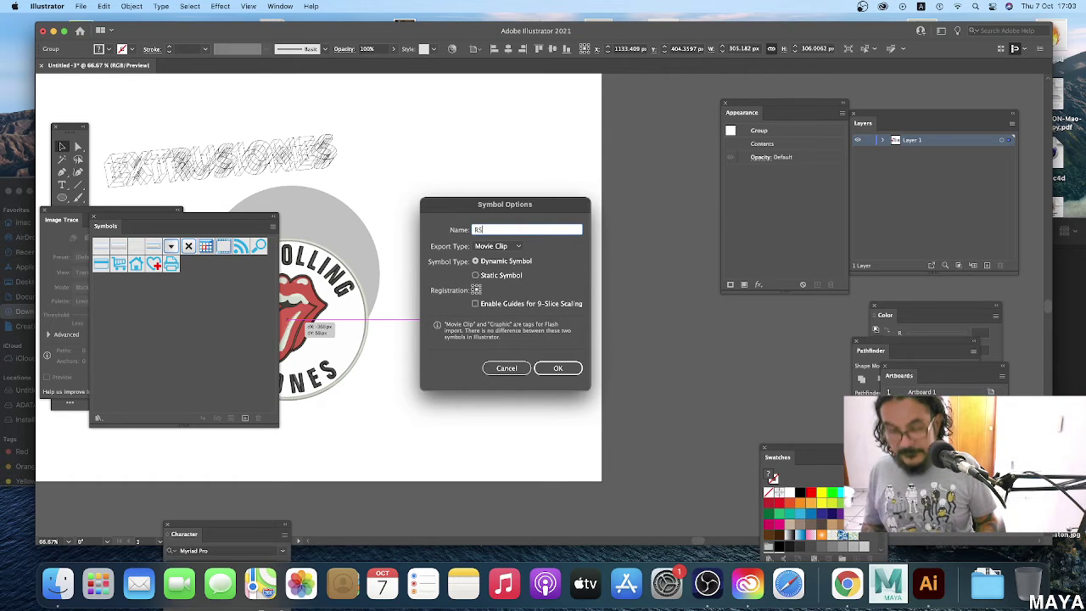
pyautogui.click(562, 368)
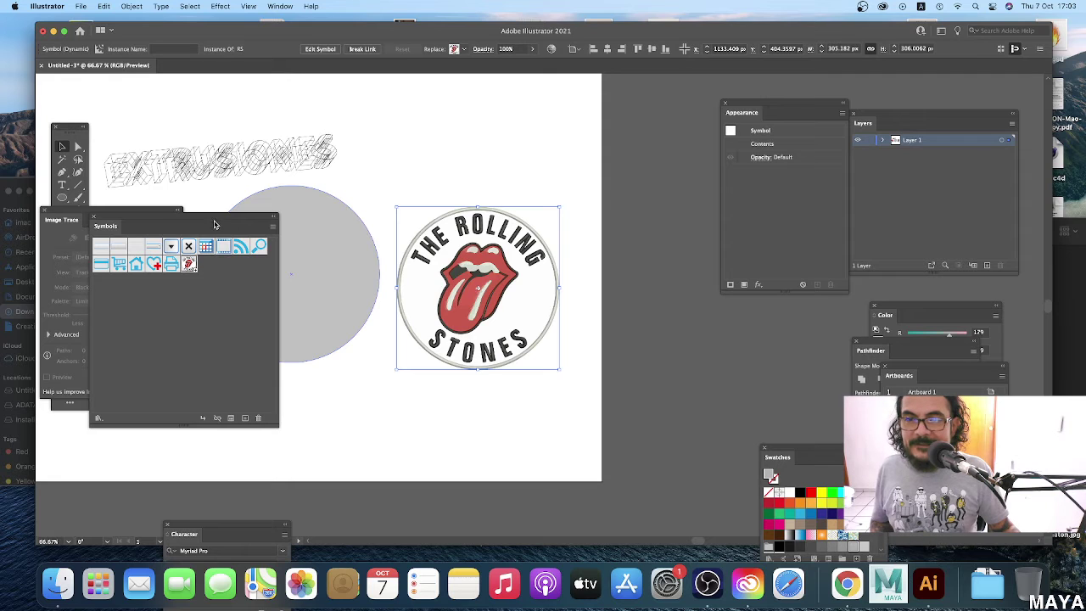
pyautogui.moveTo(214, 224); pyautogui.dragTo(759, 365)
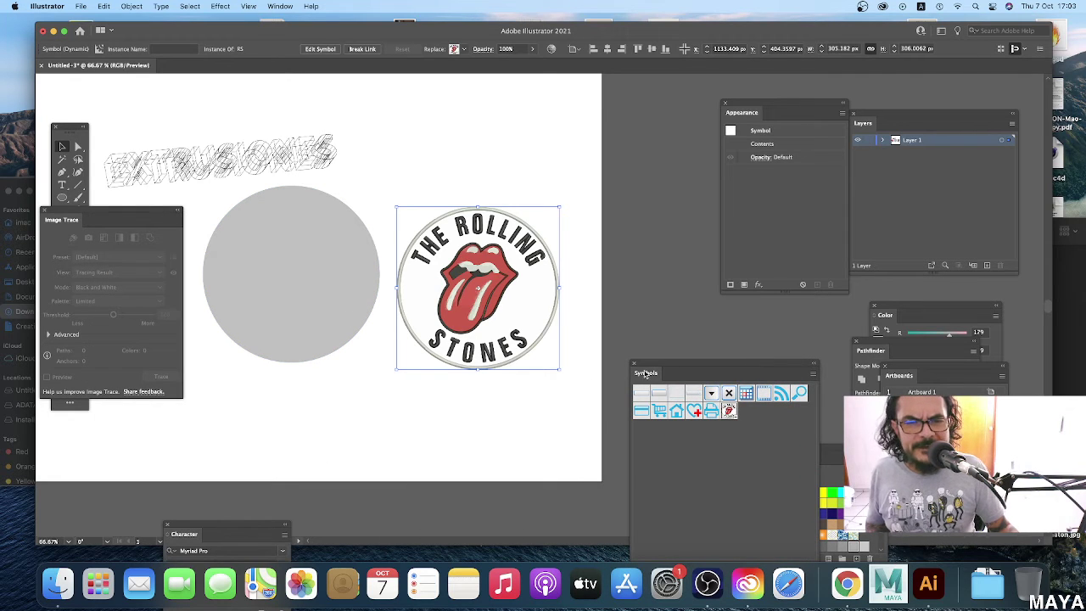
pyautogui.click(633, 363)
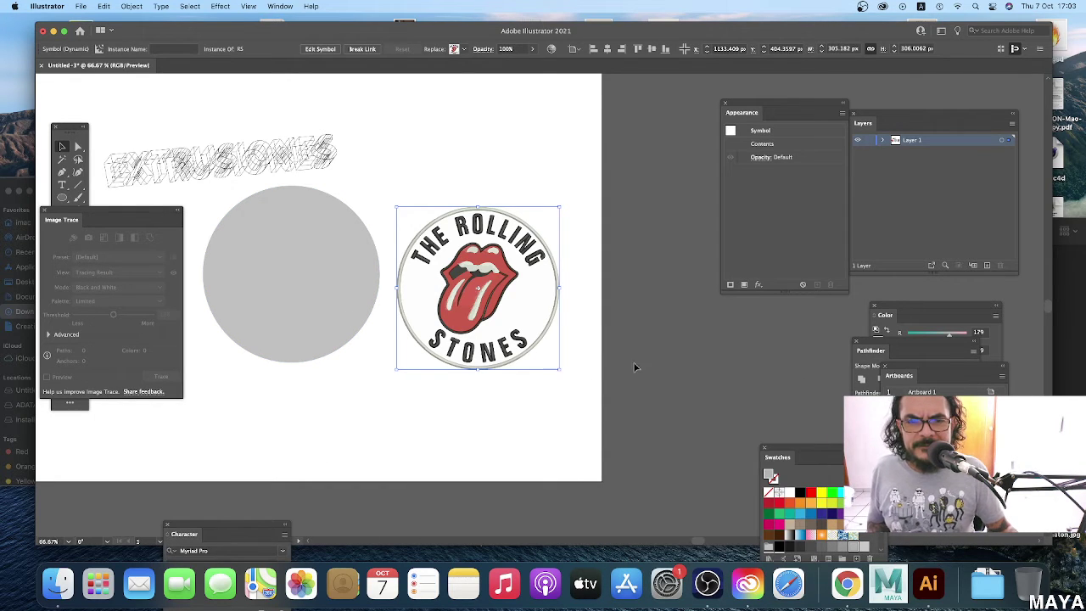
# Apply a 3D Extrude & Bevel effect to the grey circle.
pyautogui.click(328, 273)
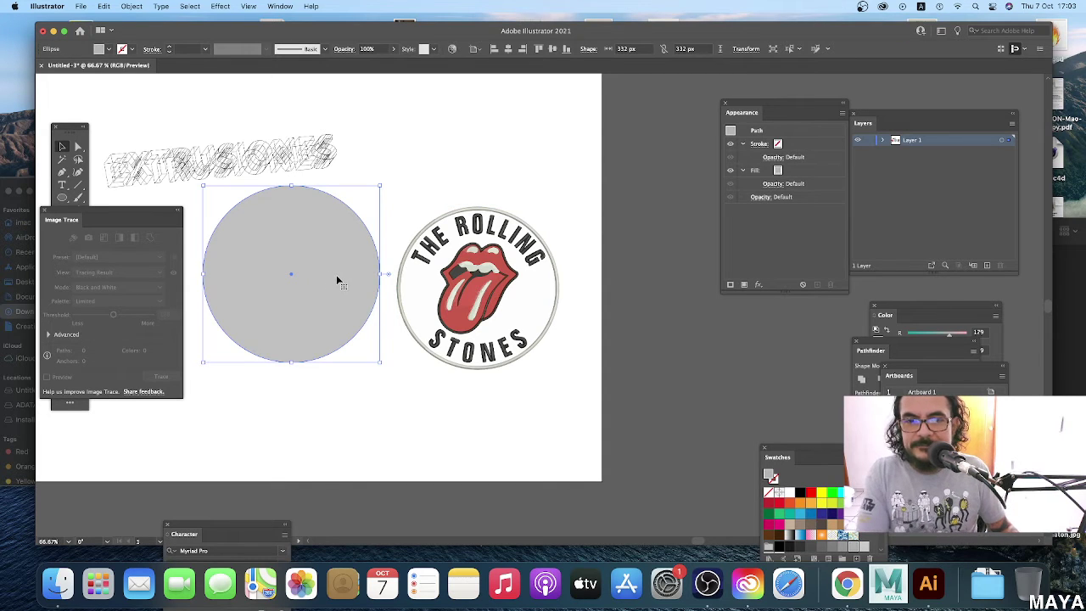
pyautogui.moveTo(163, 210); pyautogui.dragTo(141, 243)
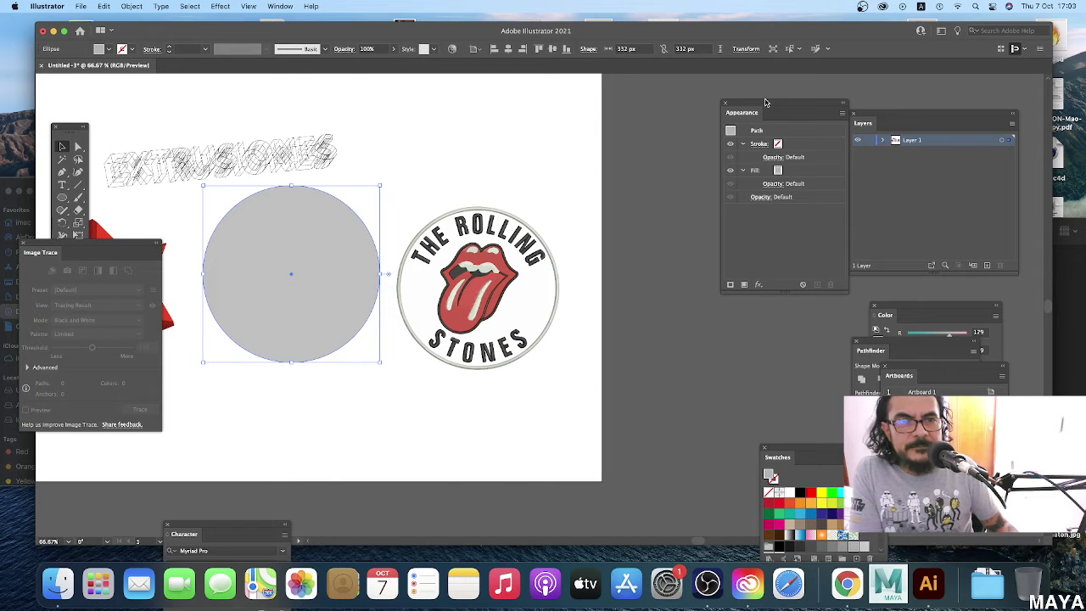
pyautogui.moveTo(767, 108); pyautogui.dragTo(707, 110)
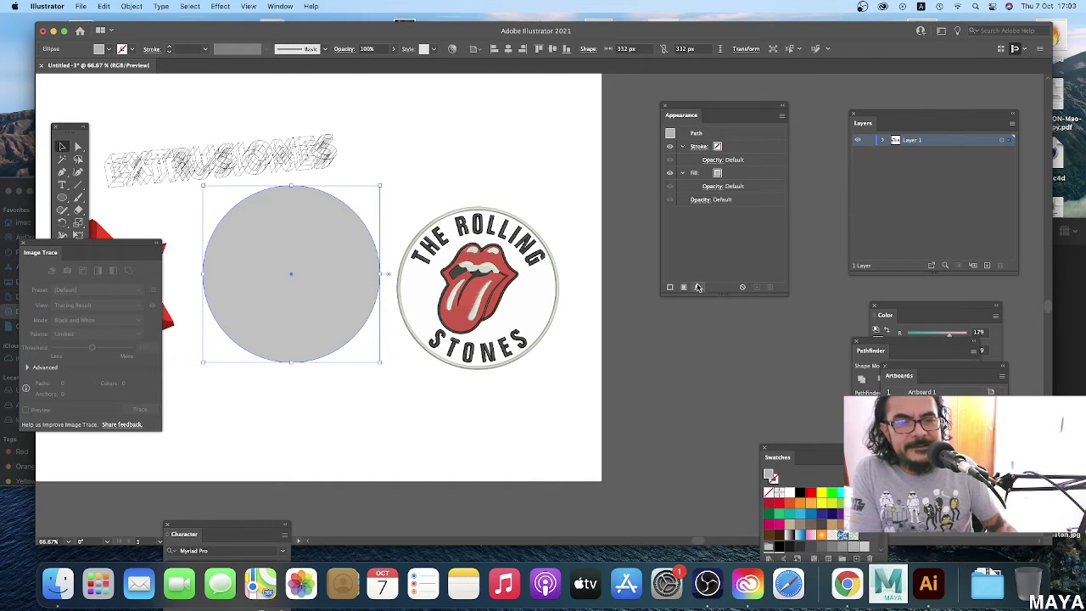
pyautogui.click(697, 286)
pyautogui.moveTo(703, 308)
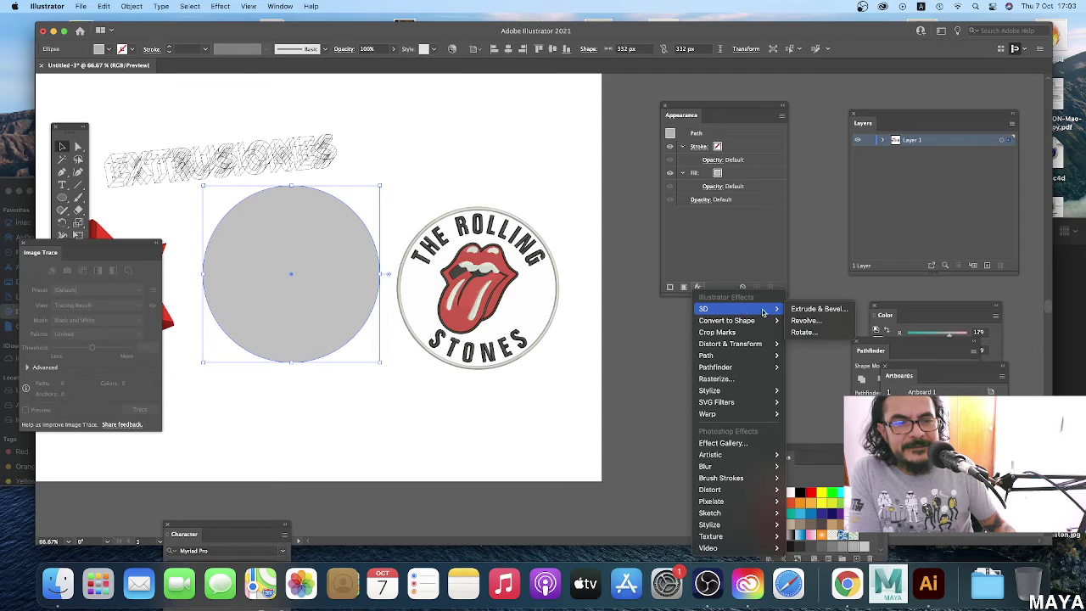
pyautogui.click(809, 309)
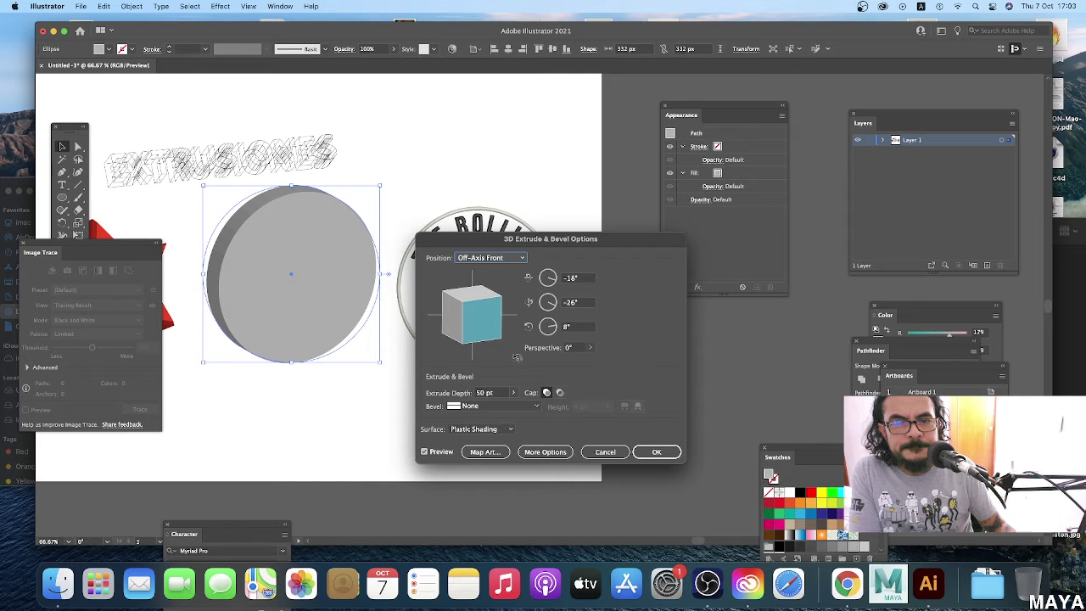
# Rotate the disc to -1°, -27°, 7° with 114 pt extrude depth and a Classic bevel.
pyautogui.moveTo(489, 346); pyautogui.dragTo(487, 320)
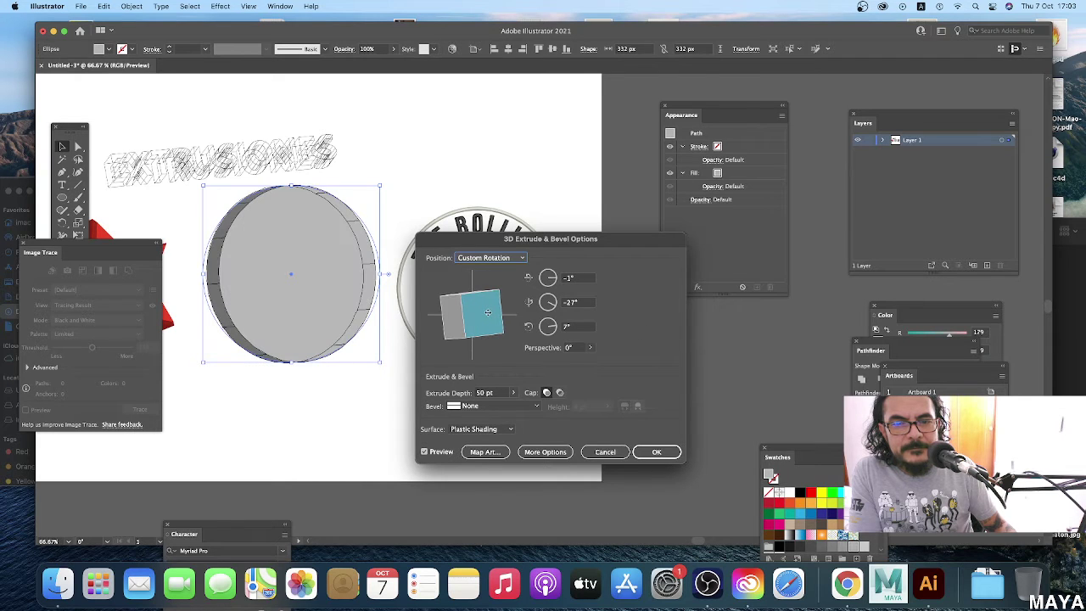
pyautogui.click(514, 393)
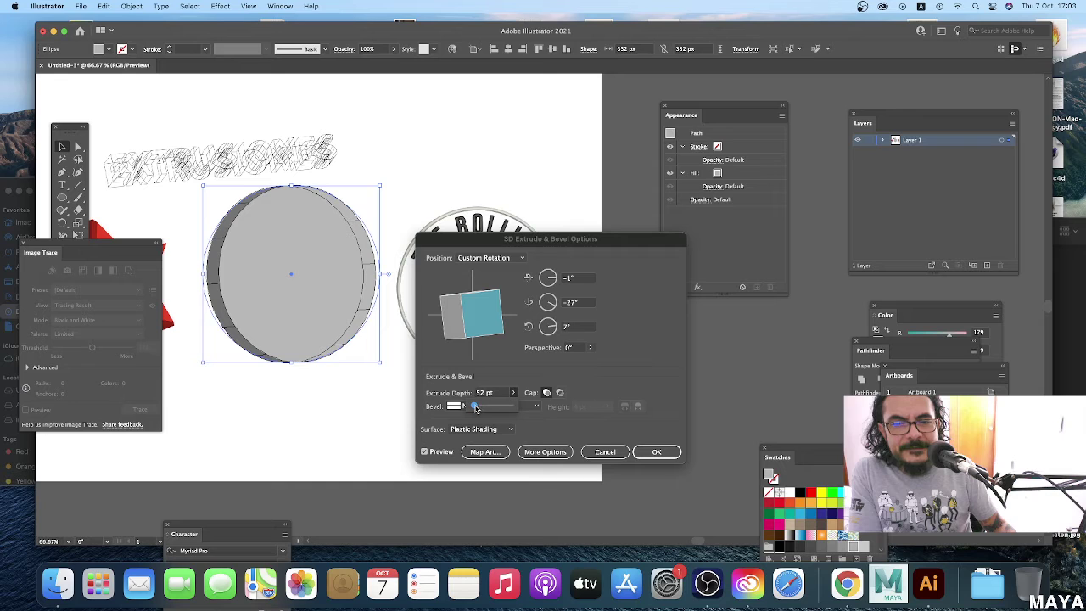
pyautogui.moveTo(475, 407); pyautogui.dragTo(476, 407)
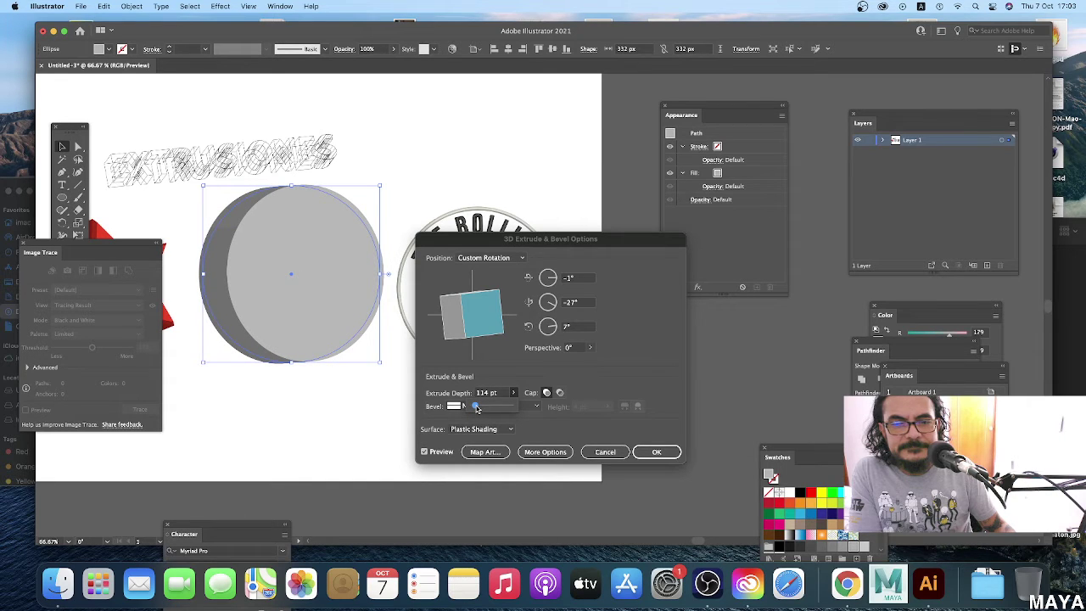
pyautogui.click(536, 406)
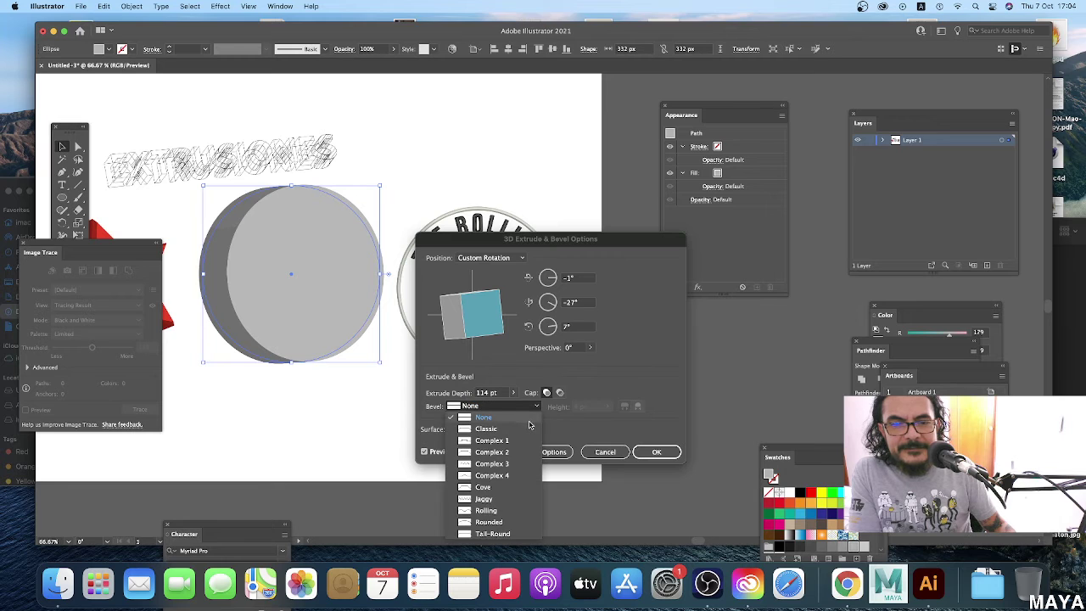
pyautogui.click(525, 428)
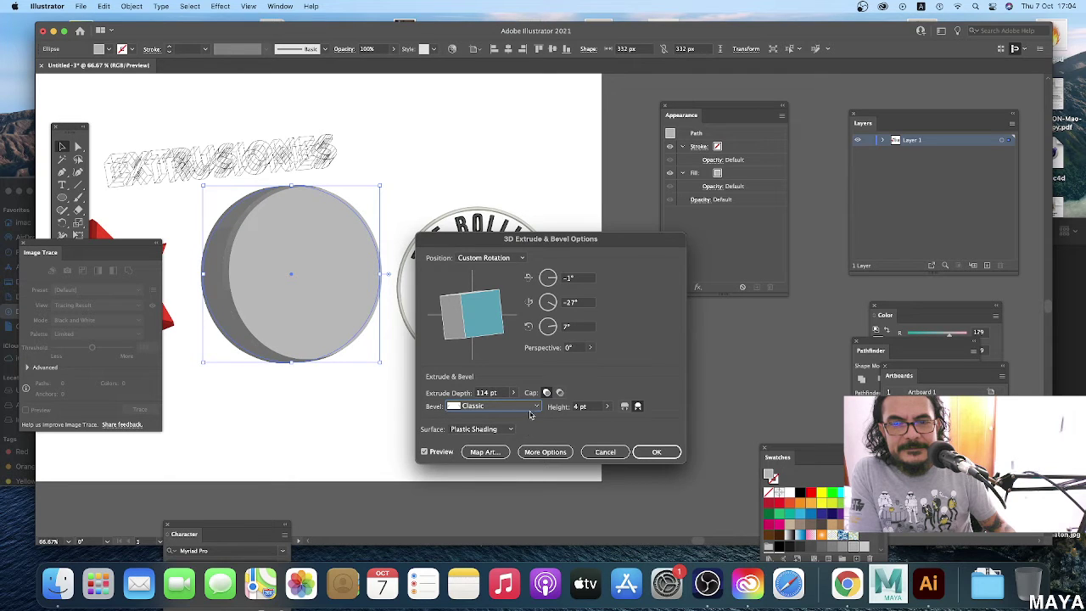
pyautogui.click(532, 411)
pyautogui.click(581, 427)
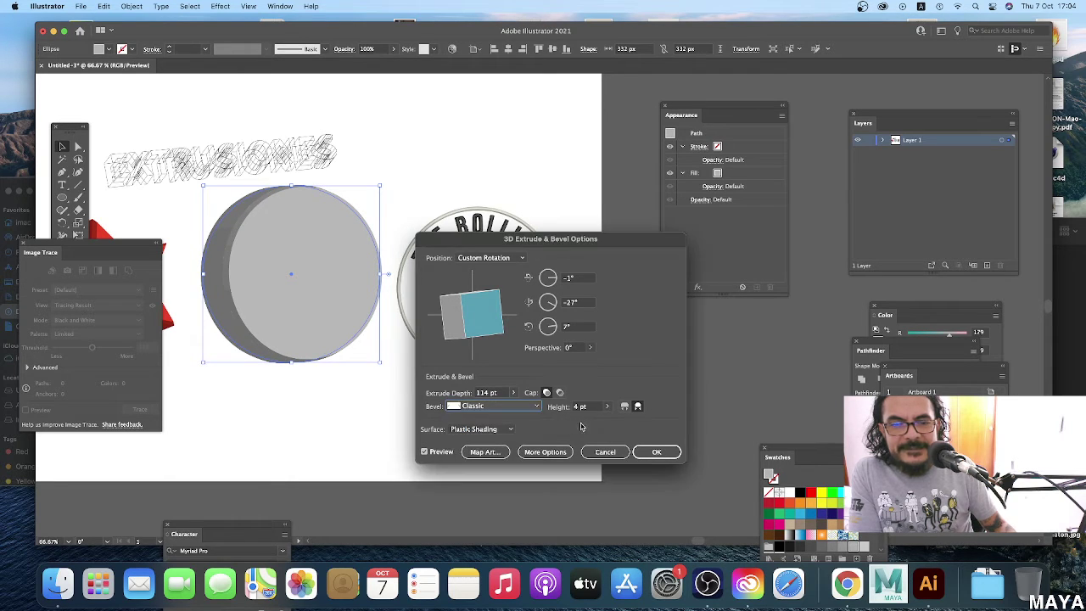
pyautogui.moveTo(462, 241); pyautogui.dragTo(607, 254)
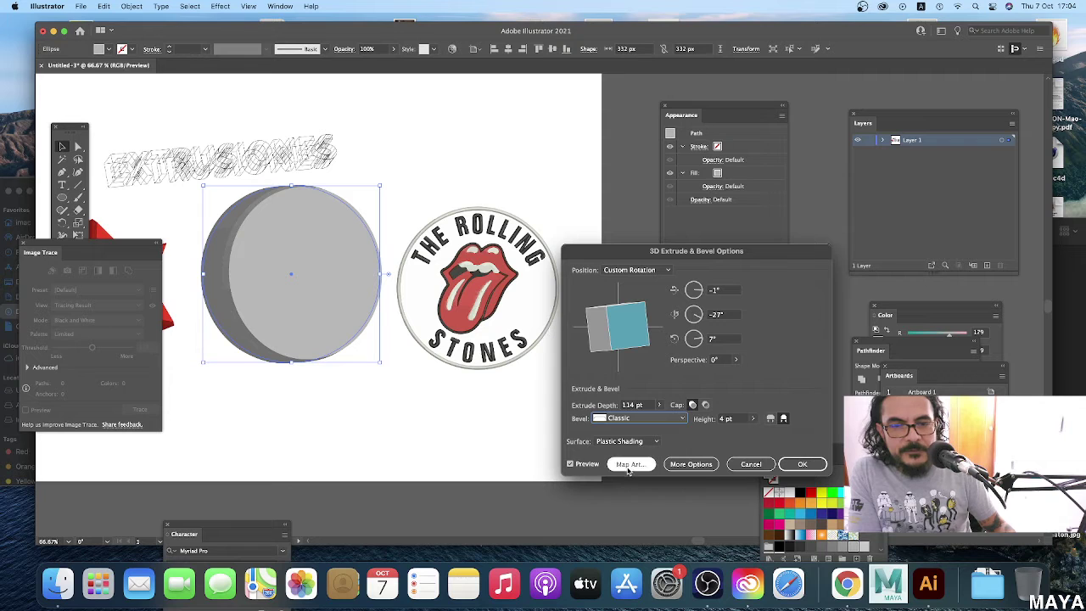
pyautogui.moveTo(600, 255); pyautogui.dragTo(592, 190)
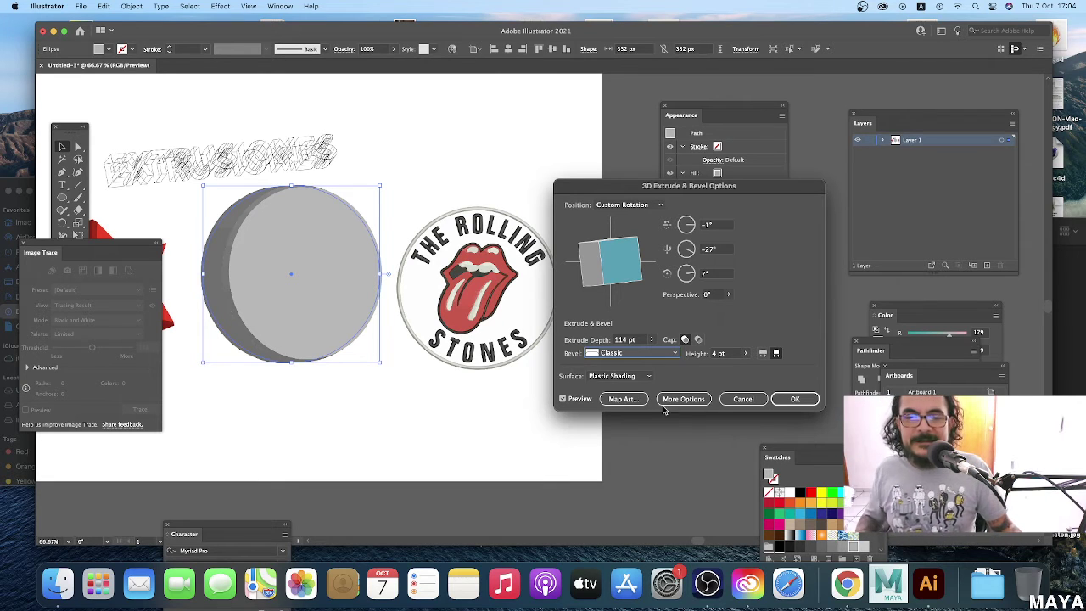
# Open Map Art for the disc and move its window clear of the logo.
pyautogui.click(625, 398)
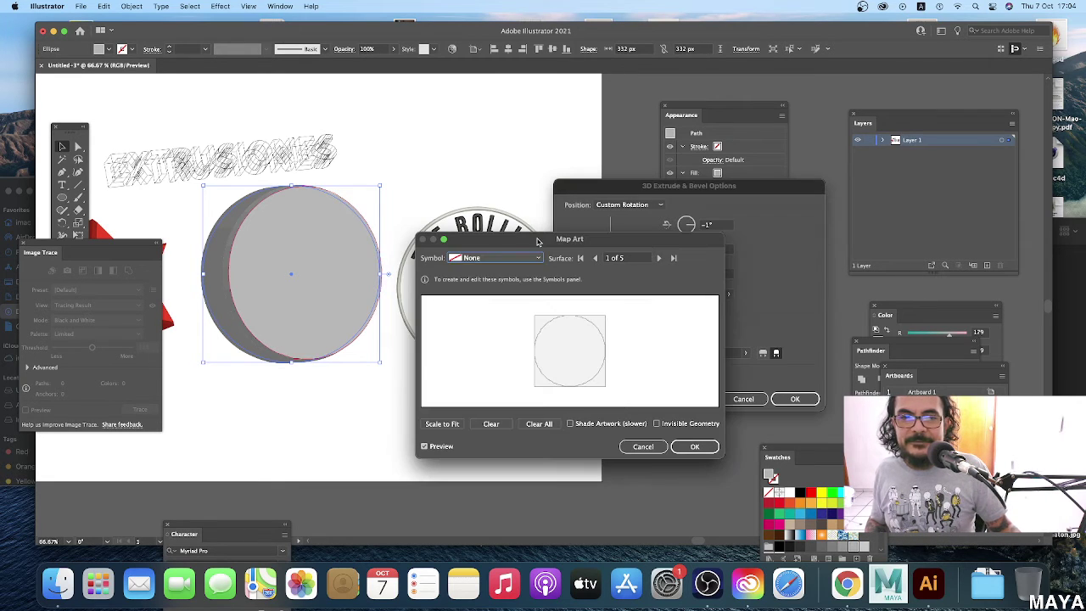
pyautogui.moveTo(537, 242); pyautogui.dragTo(631, 227)
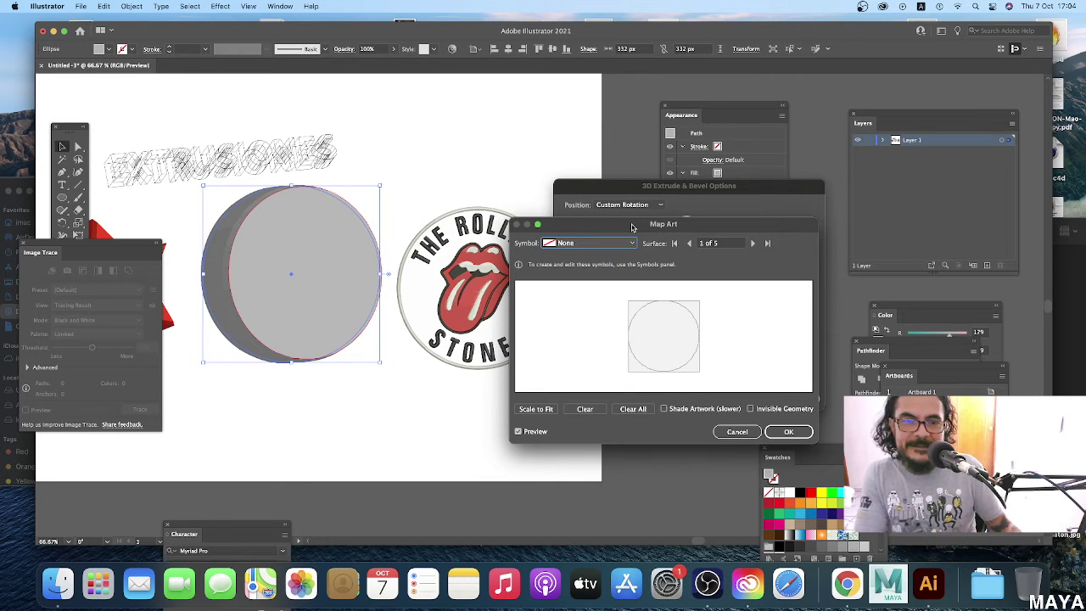
pyautogui.moveTo(631, 227); pyautogui.dragTo(658, 217)
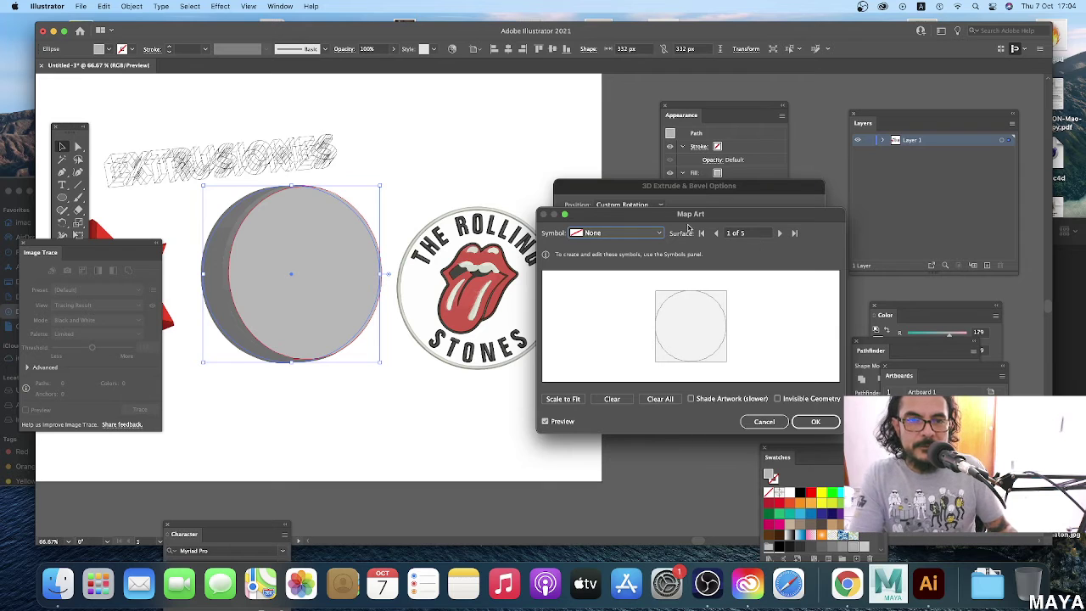
pyautogui.moveTo(678, 218); pyautogui.dragTo(679, 215)
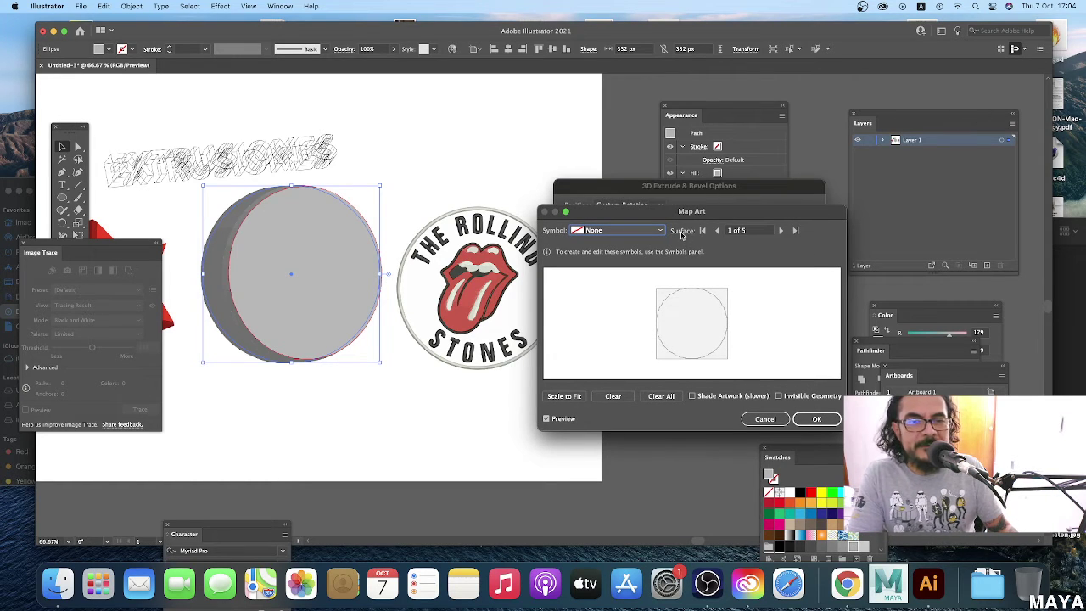
# Cycle through the disc's surfaces and return to surface 1 of 5.
pyautogui.click(781, 231)
pyautogui.click(780, 230)
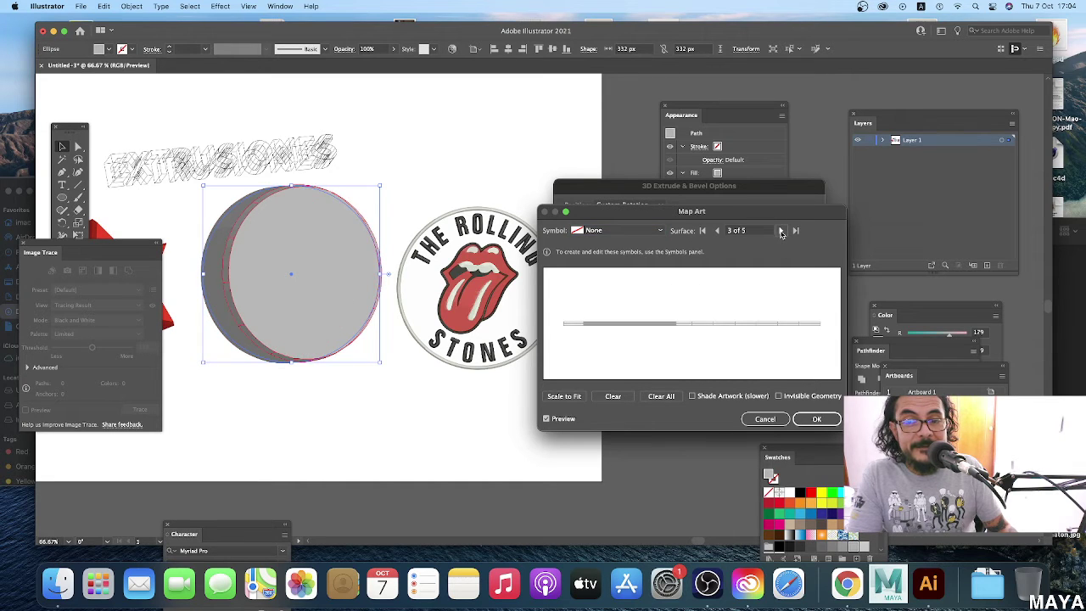
pyautogui.click(780, 231)
pyautogui.click(780, 231)
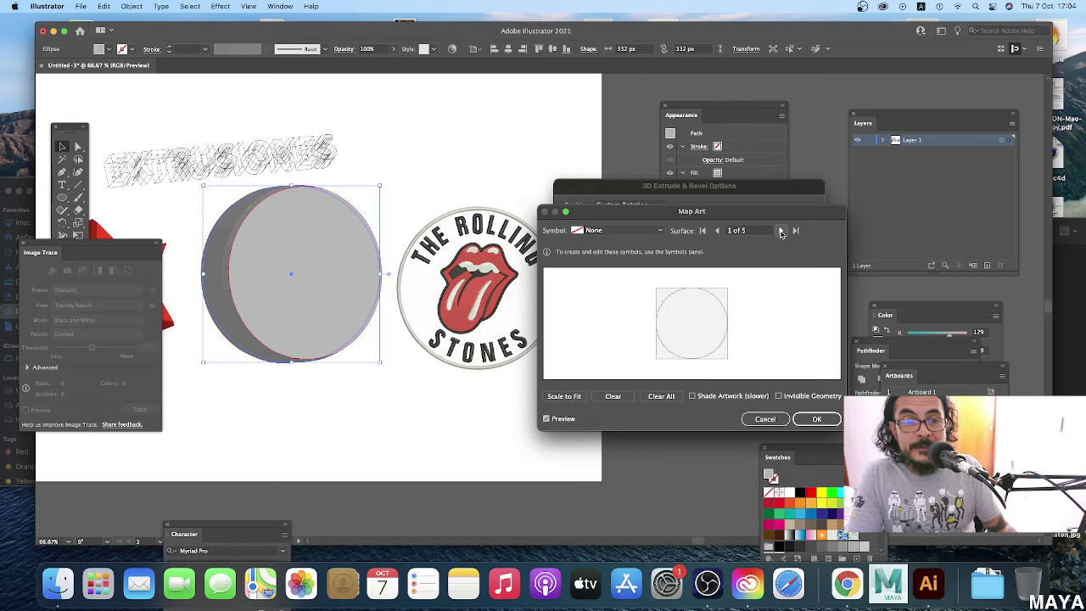
pyautogui.click(780, 231)
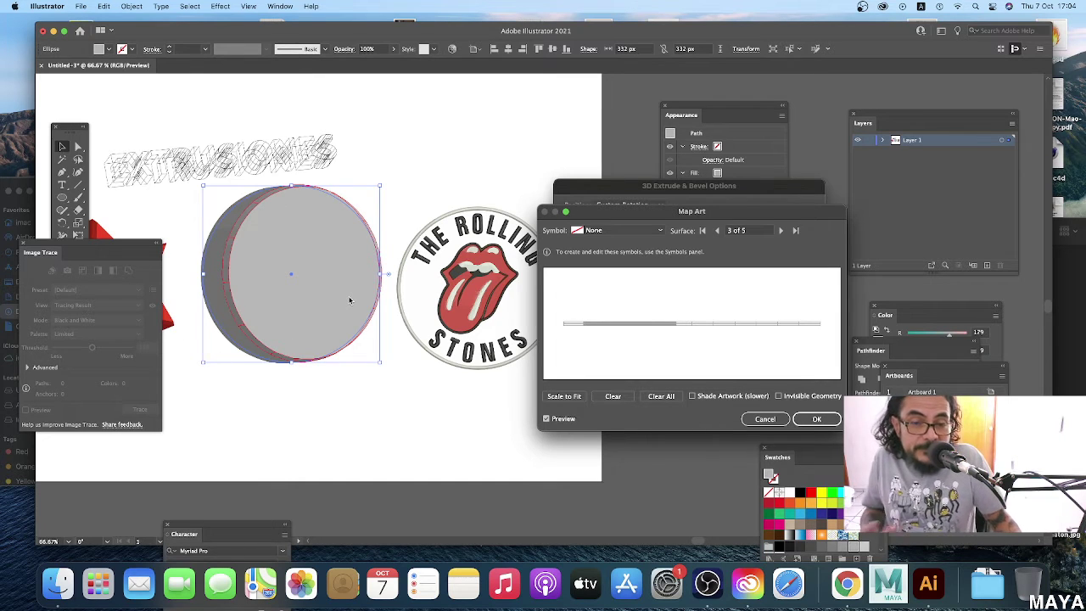
pyautogui.click(660, 231)
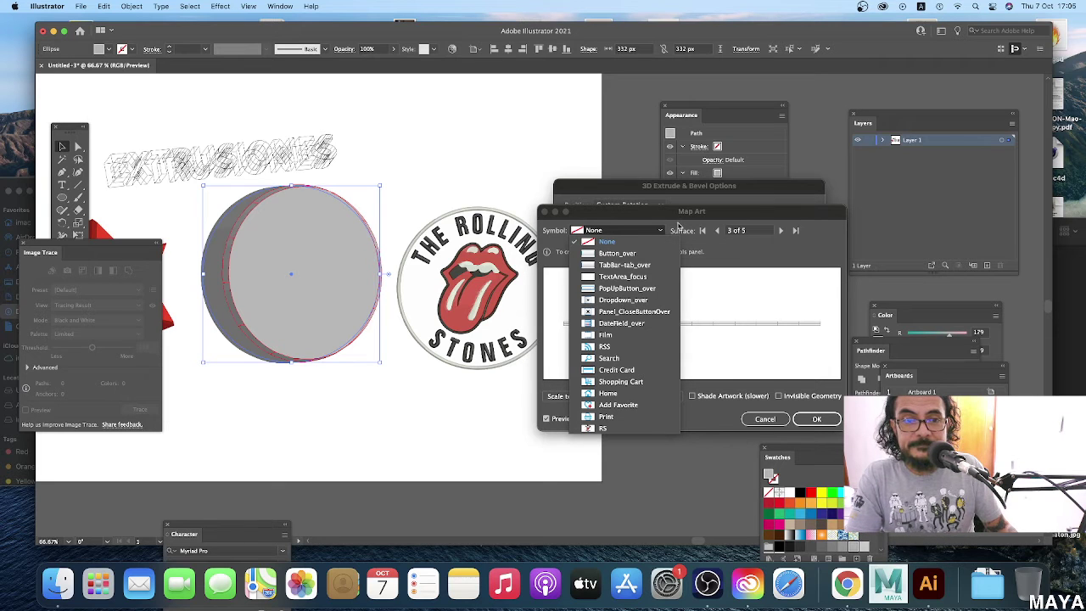
pyautogui.click(679, 224)
pyautogui.click(717, 231)
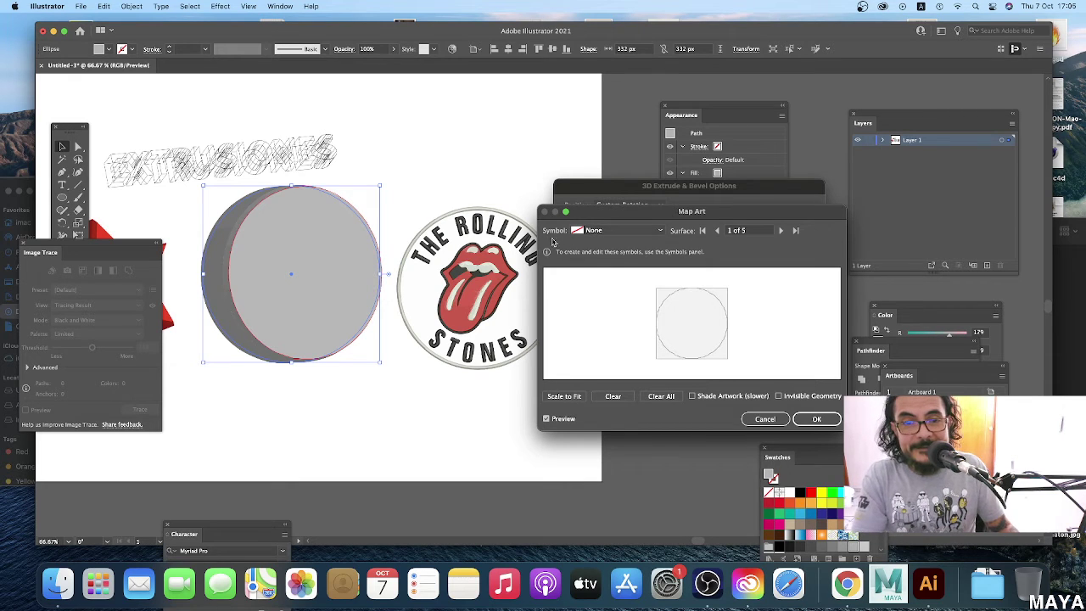
# Map the RS symbol onto the disc's front face, scaled to fit and tilted slightly.
pyautogui.click(659, 232)
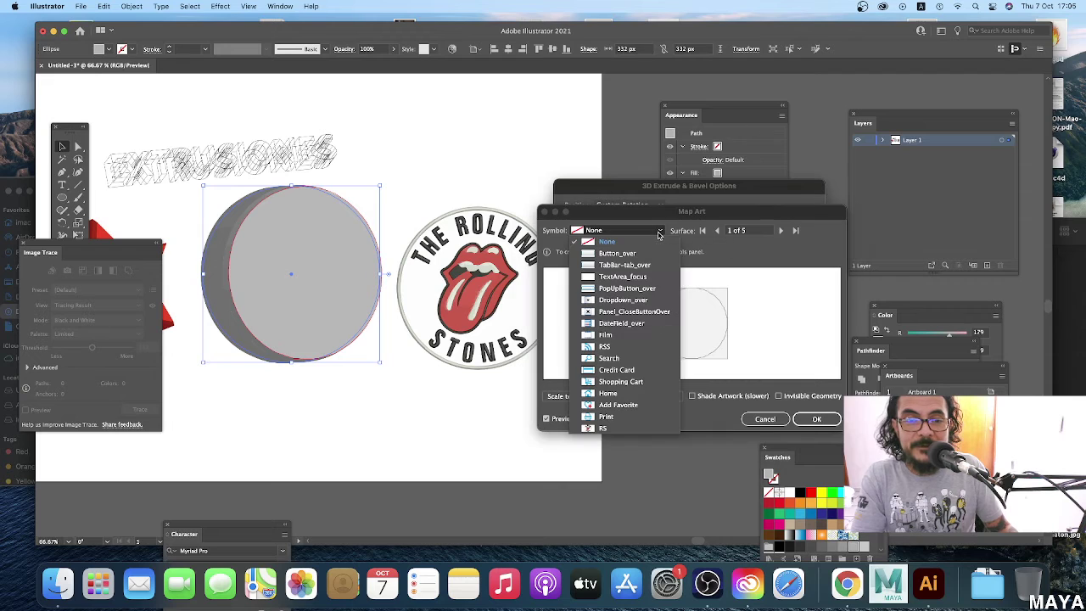
pyautogui.click(632, 428)
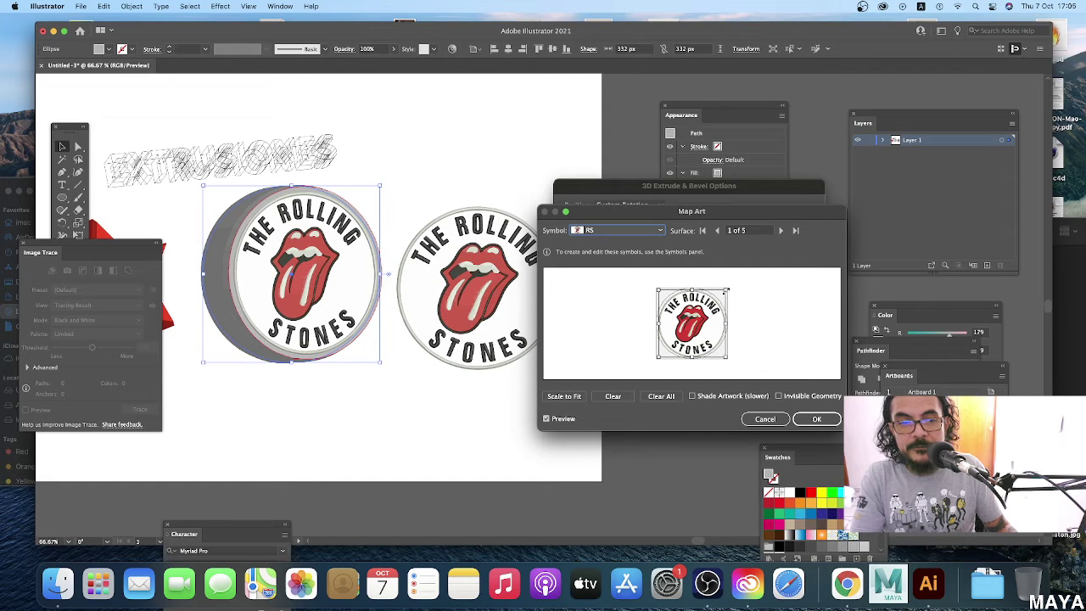
pyautogui.moveTo(728, 289); pyautogui.dragTo(740, 304)
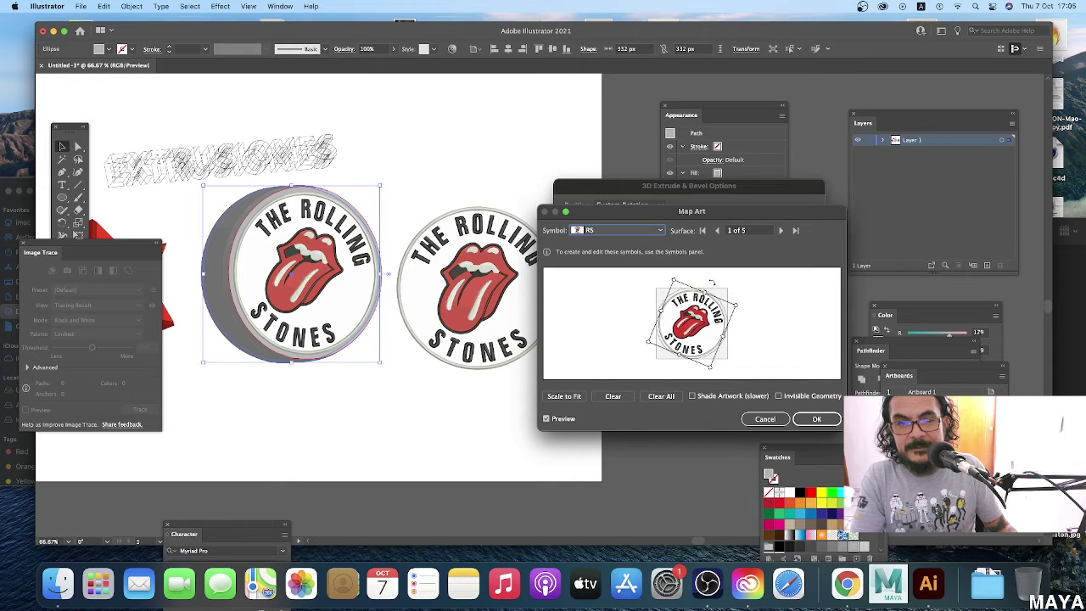
pyautogui.moveTo(672, 278); pyautogui.dragTo(711, 281)
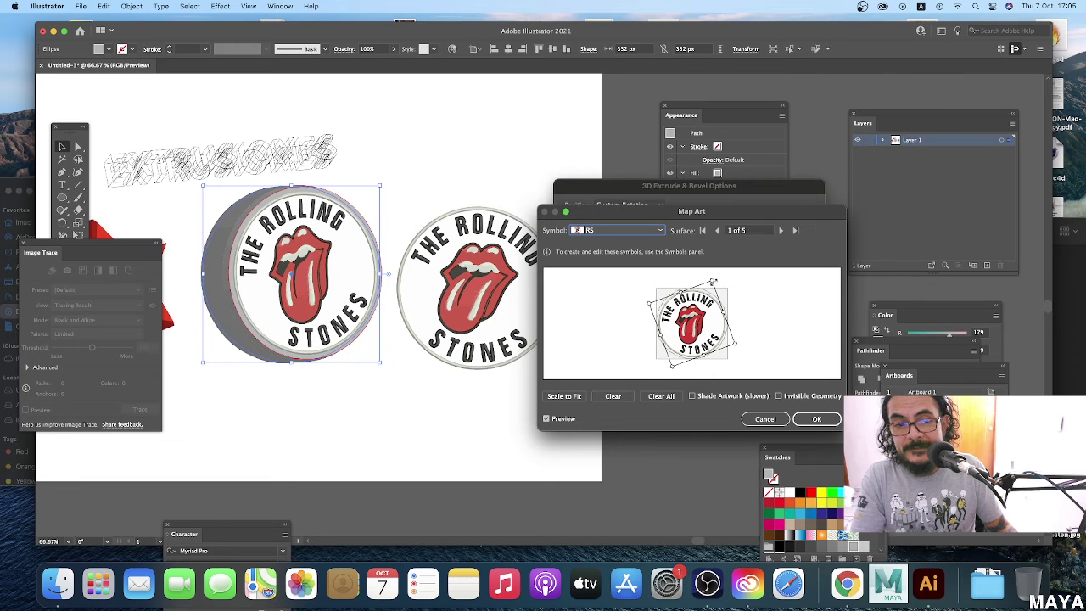
pyautogui.moveTo(713, 281); pyautogui.dragTo(693, 313)
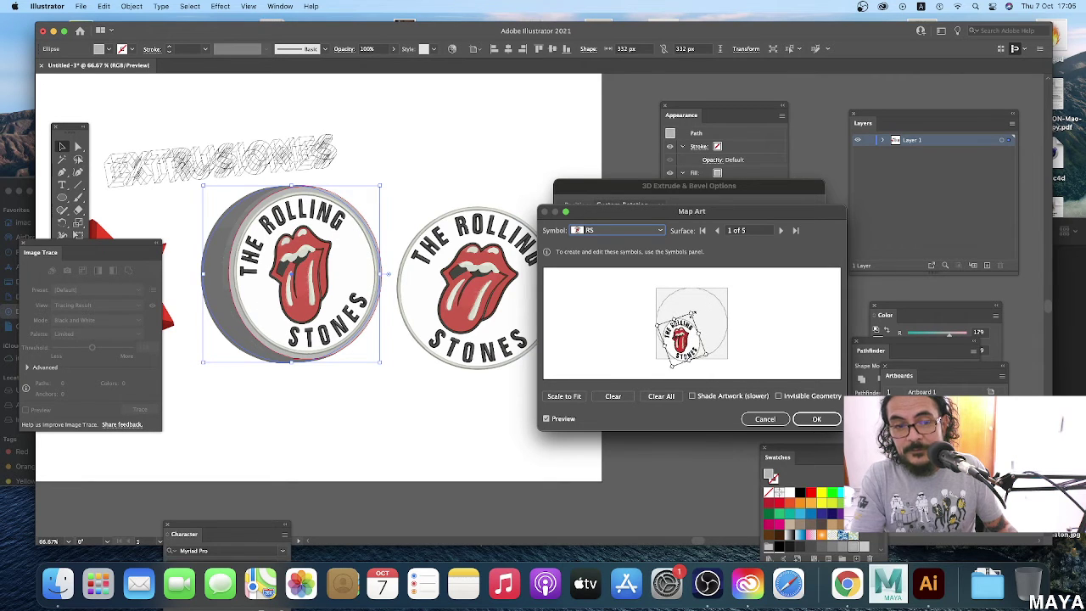
pyautogui.moveTo(693, 313); pyautogui.dragTo(696, 315)
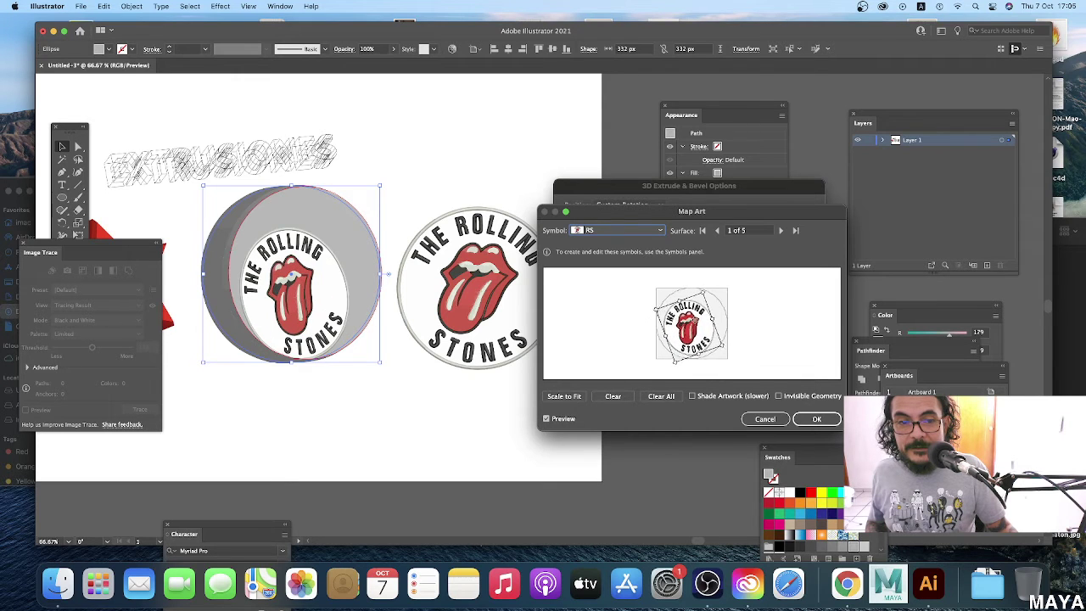
pyautogui.click(564, 396)
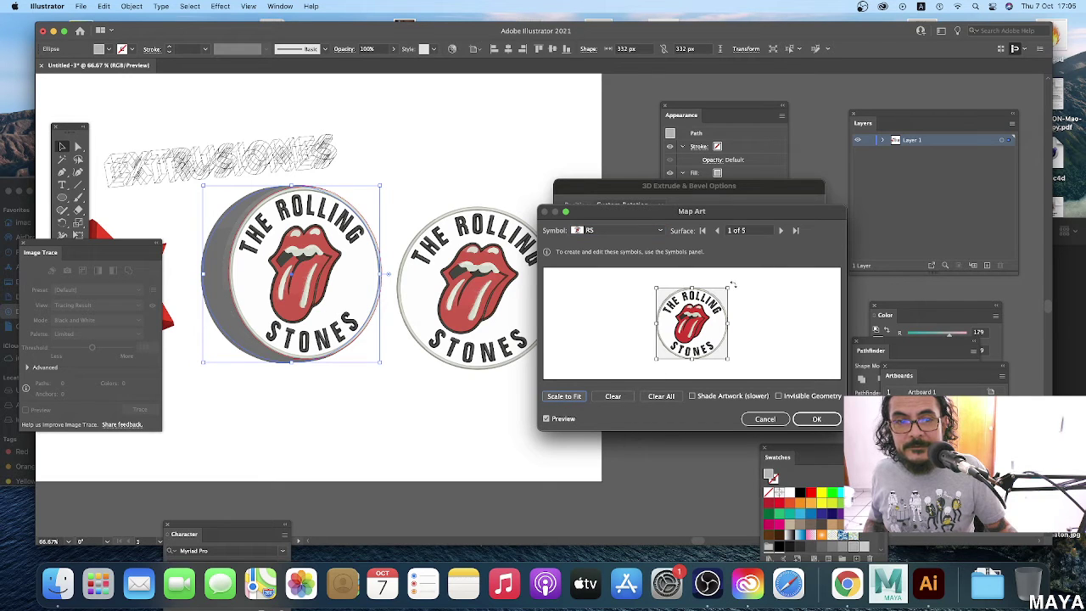
pyautogui.moveTo(733, 285); pyautogui.dragTo(724, 279)
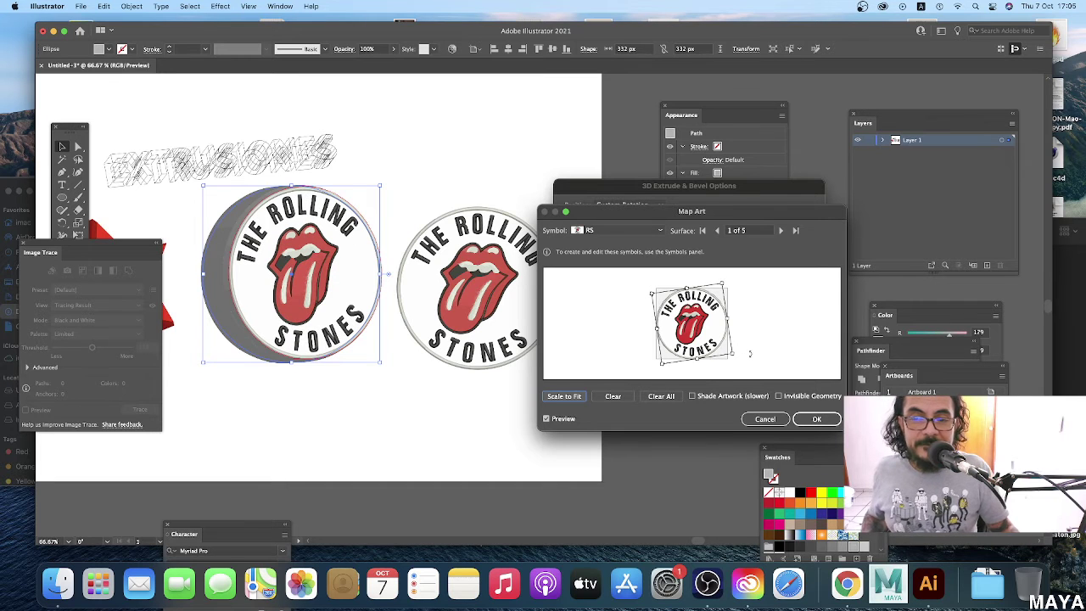
pyautogui.click(811, 419)
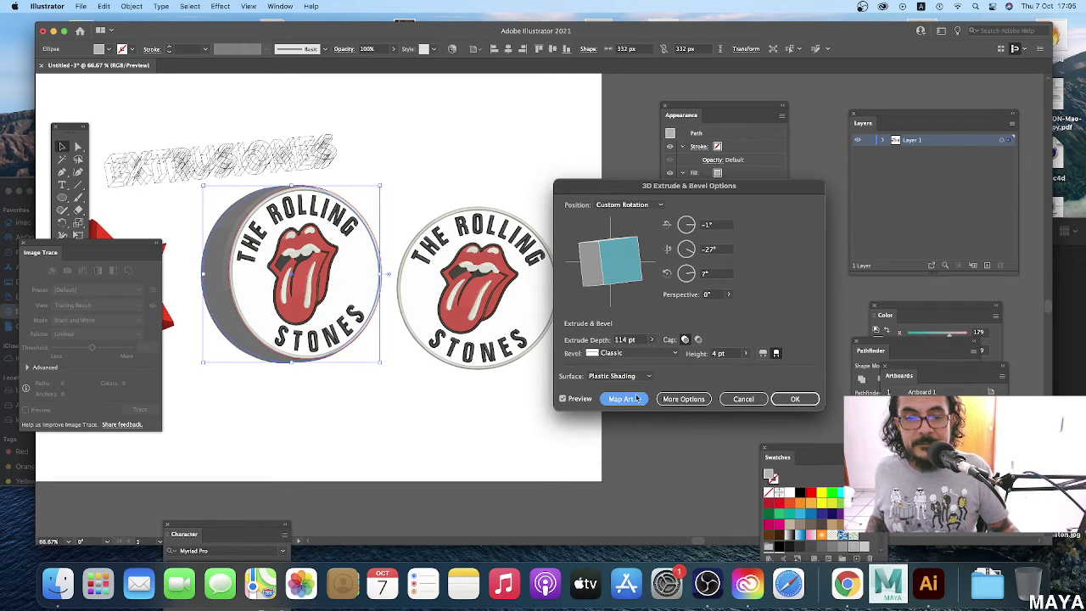
# Turn the logo disc to 15°, 16°, 7° with a 58 pt extrude depth.
pyautogui.moveTo(574, 260); pyautogui.dragTo(599, 262)
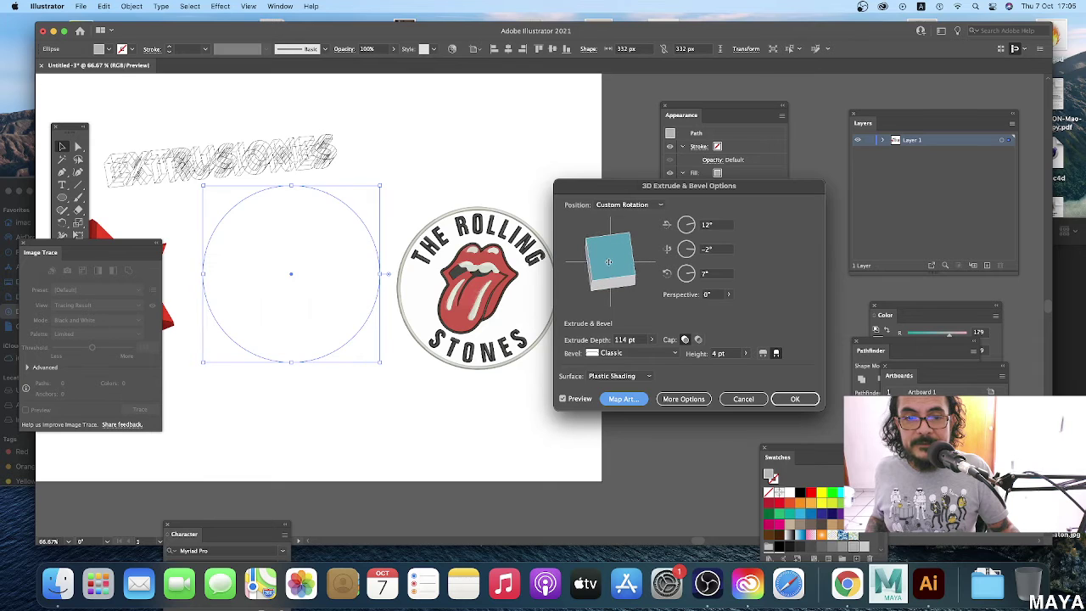
pyautogui.click(651, 341)
pyautogui.moveTo(614, 356); pyautogui.dragTo(613, 355)
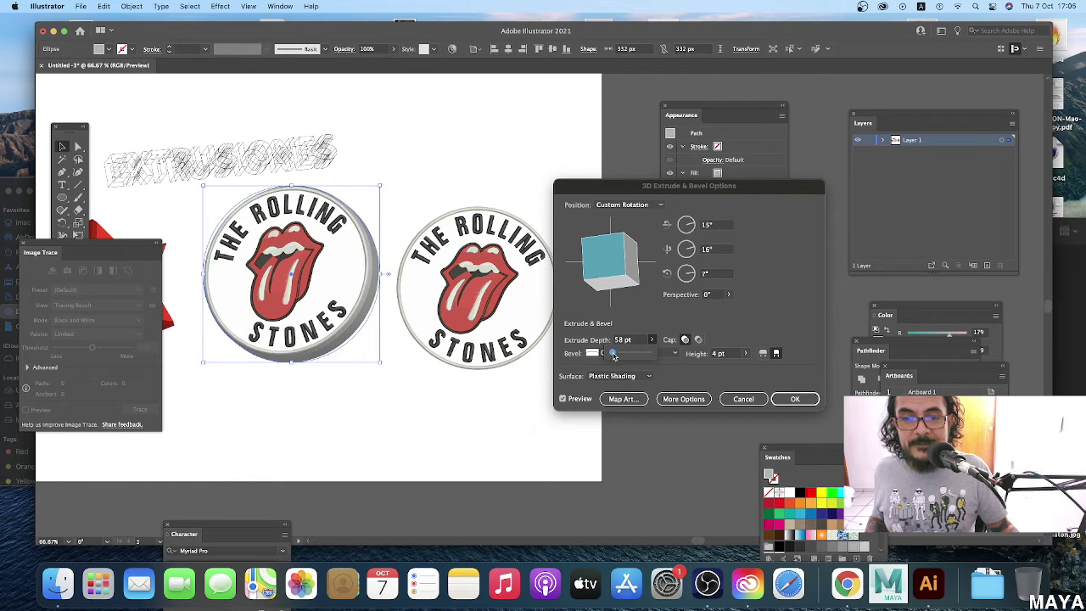
pyautogui.click(790, 403)
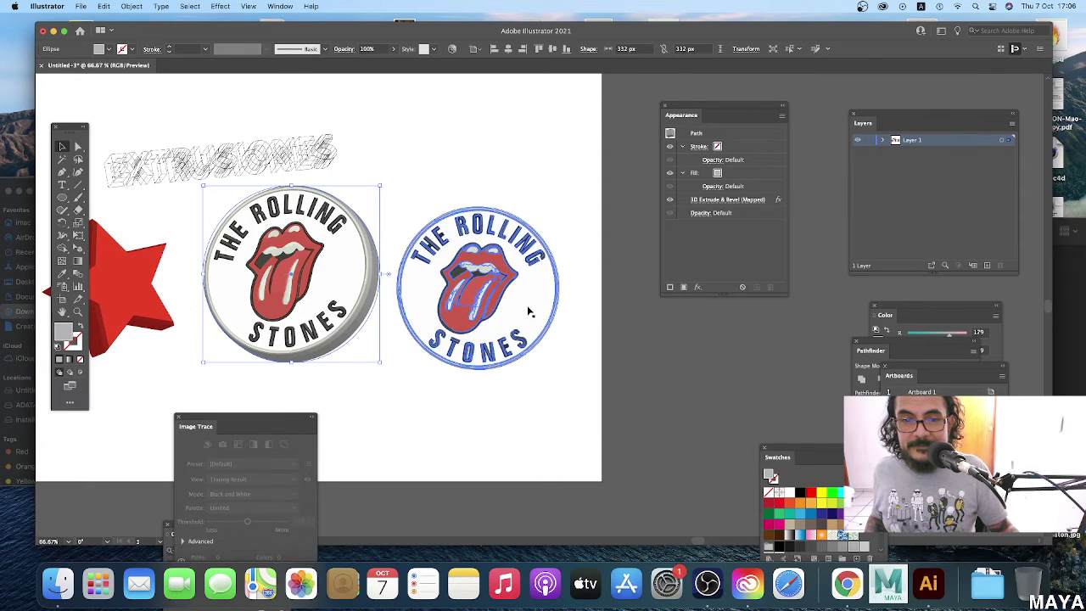
# Move the flat logo aside and Alt-drag a copy of the disc above to the right.
pyautogui.moveTo(526, 310); pyautogui.dragTo(619, 372)
pyautogui.click(367, 295)
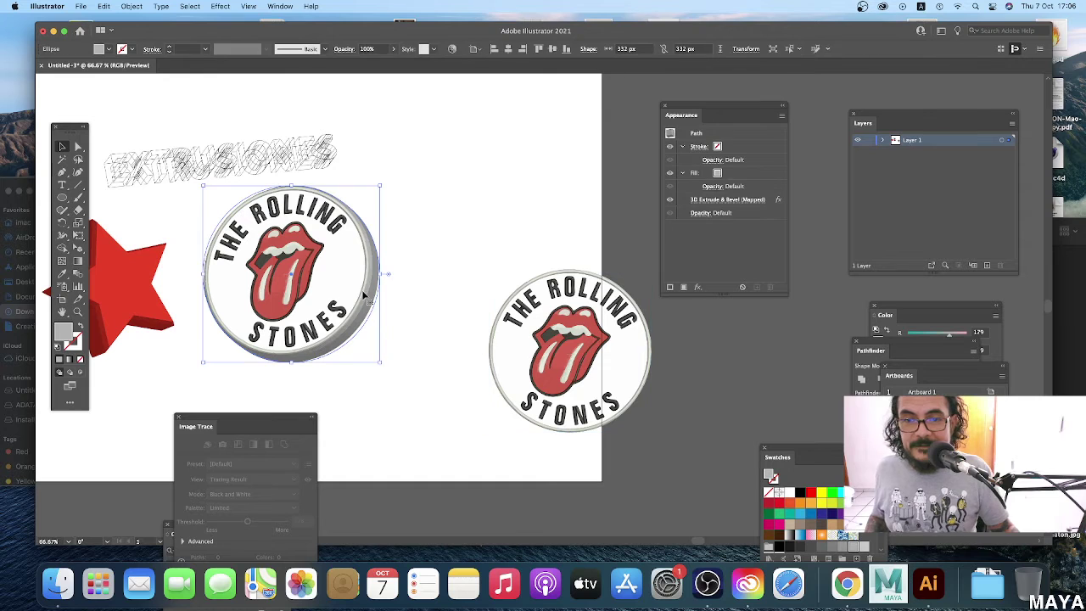
pyautogui.moveTo(347, 293); pyautogui.dragTo(511, 201)
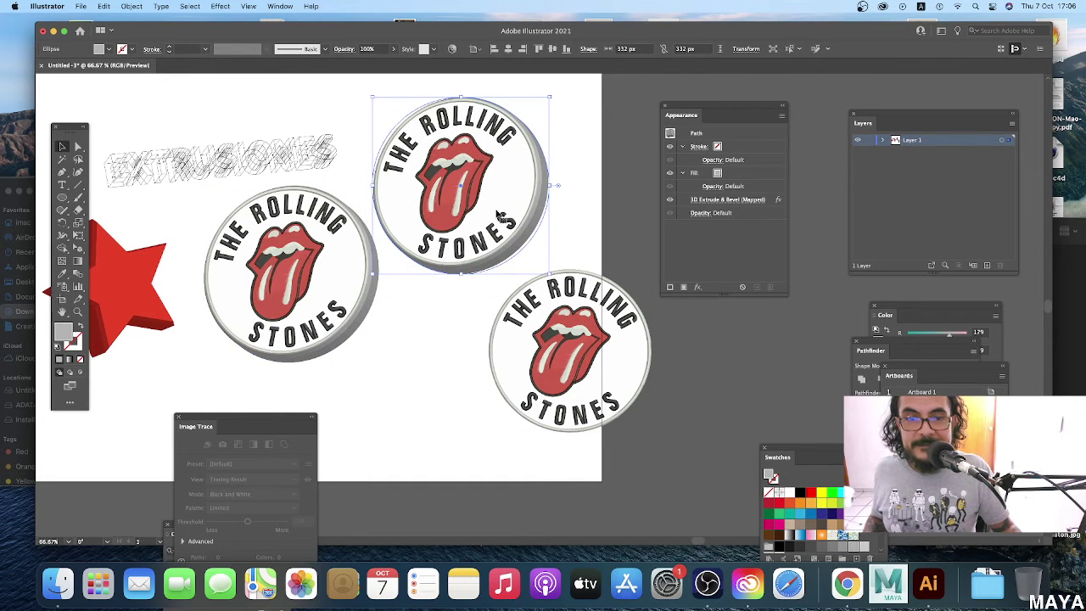
pyautogui.moveTo(687, 112); pyautogui.dragTo(643, 96)
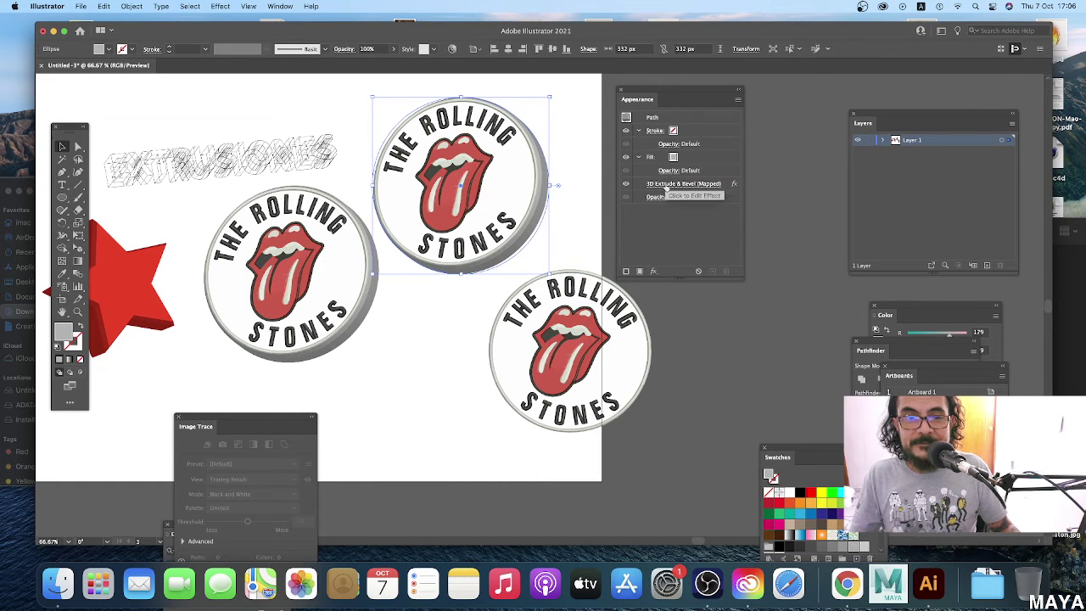
# Rotate the upper disc's 3D extrude to 4°, -34°, 2° so its grey side edge shows.
pyautogui.click(666, 185)
pyautogui.moveTo(611, 254)
pyautogui.mouseDown()
pyautogui.moveTo(623, 248)
pyautogui.moveTo(618, 261)
pyautogui.mouseUp()
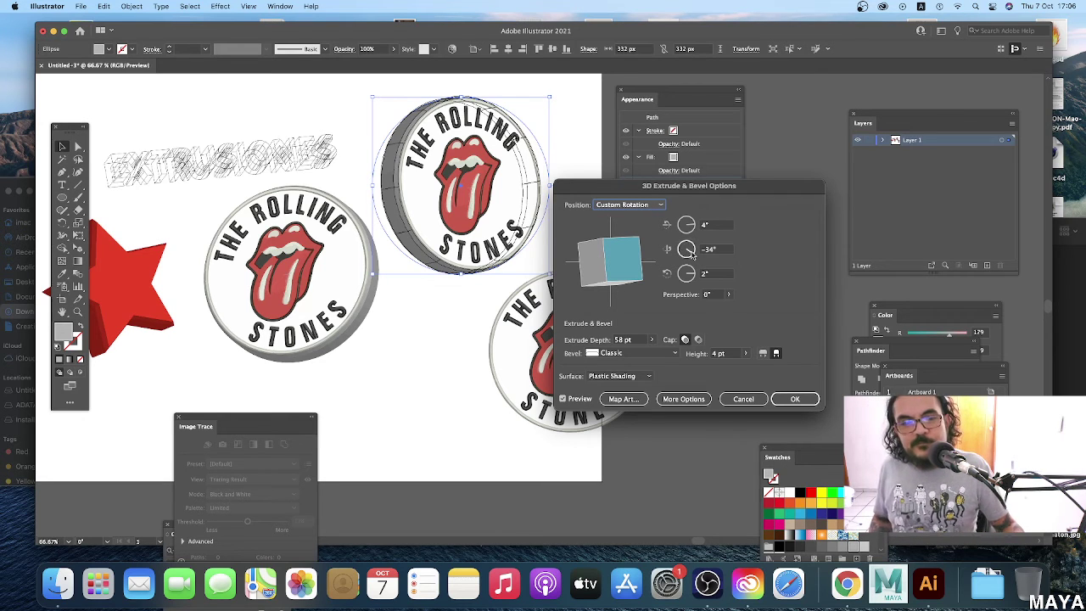
pyautogui.click(795, 399)
pyautogui.click(450, 384)
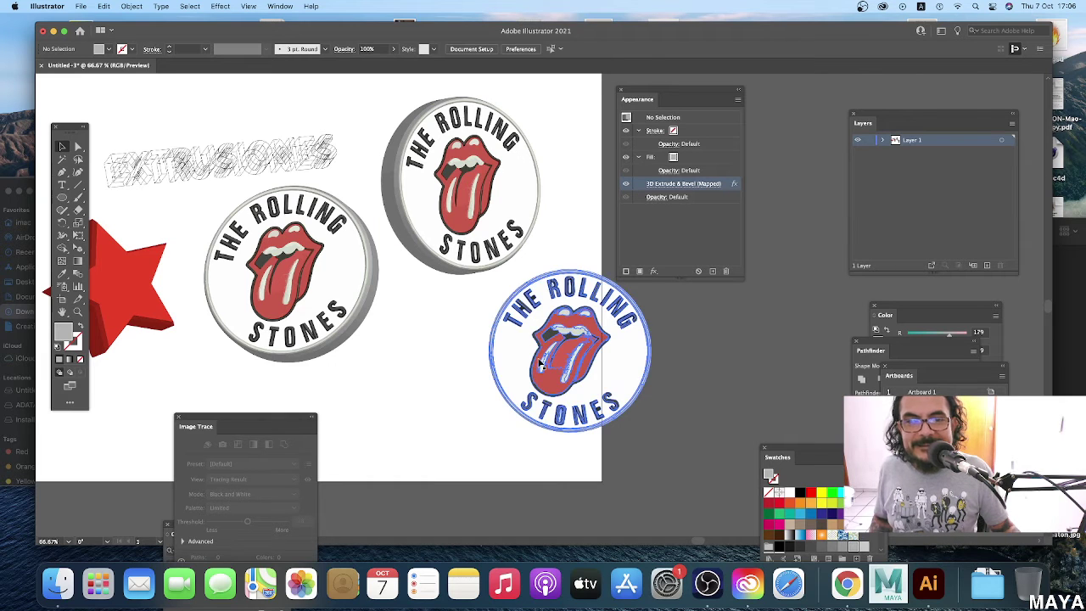
# Delete the flat lower-right Rolling Stones logo.
pyautogui.moveTo(660, 94); pyautogui.dragTo(692, 101)
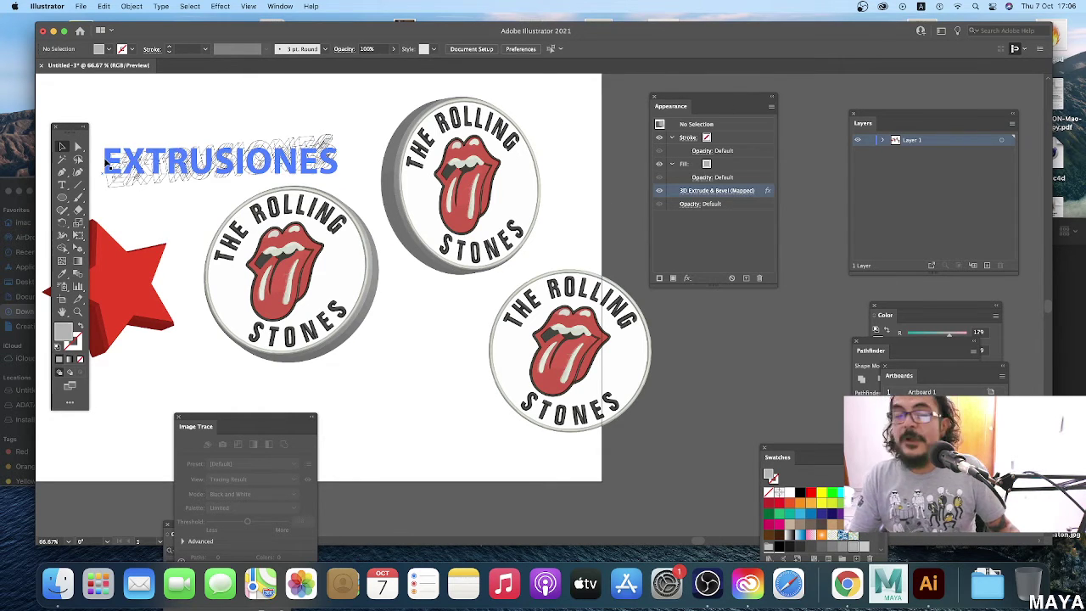
pyautogui.moveTo(72, 127); pyautogui.dragTo(80, 112)
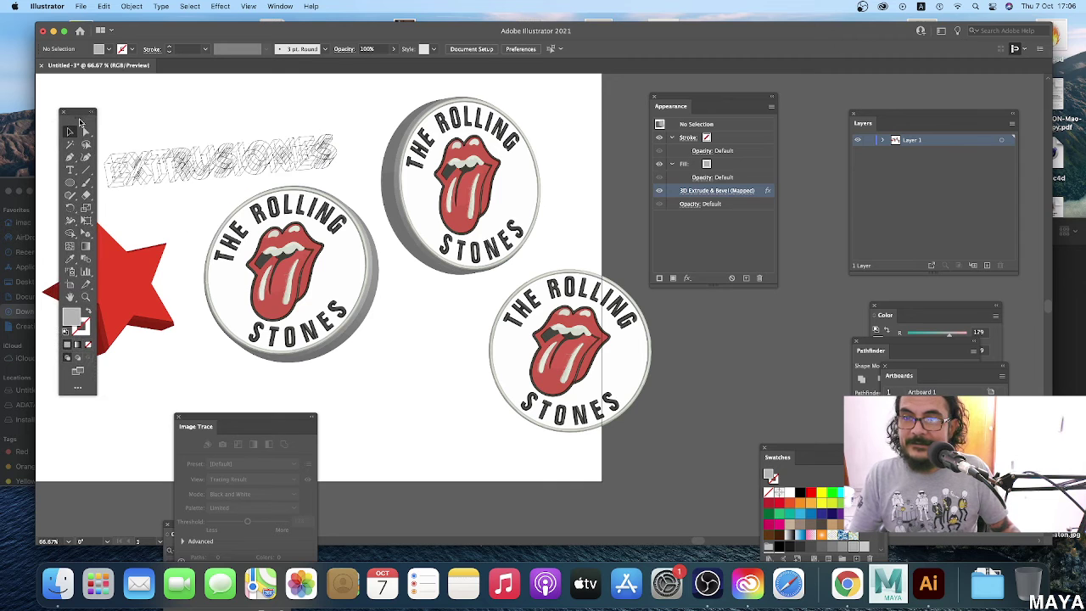
pyautogui.moveTo(696, 102); pyautogui.dragTo(393, 300)
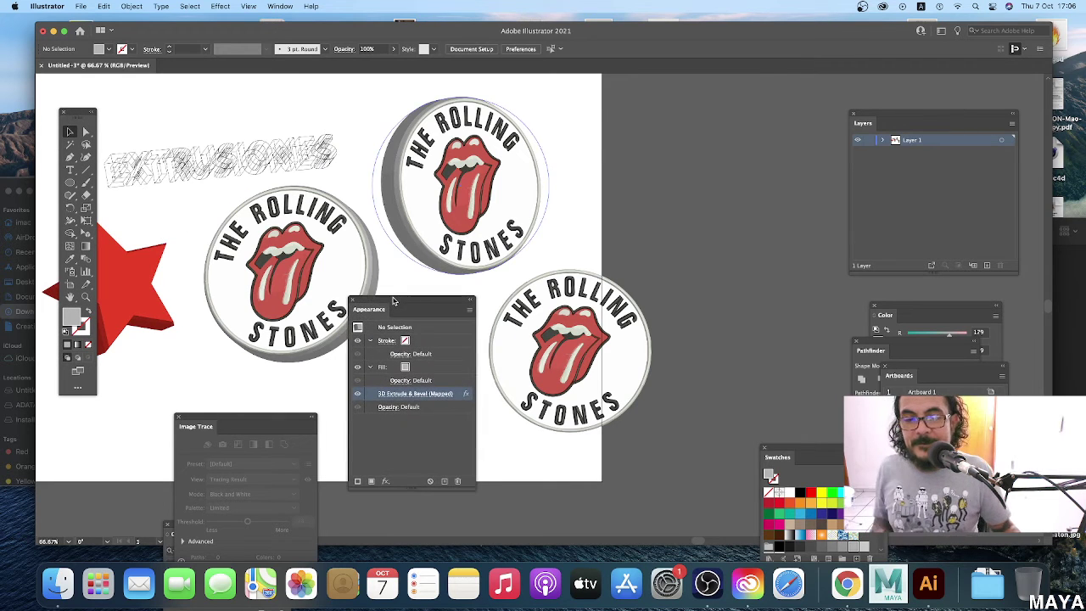
pyautogui.hscroll(3, 594, 248)
pyautogui.click(539, 337)
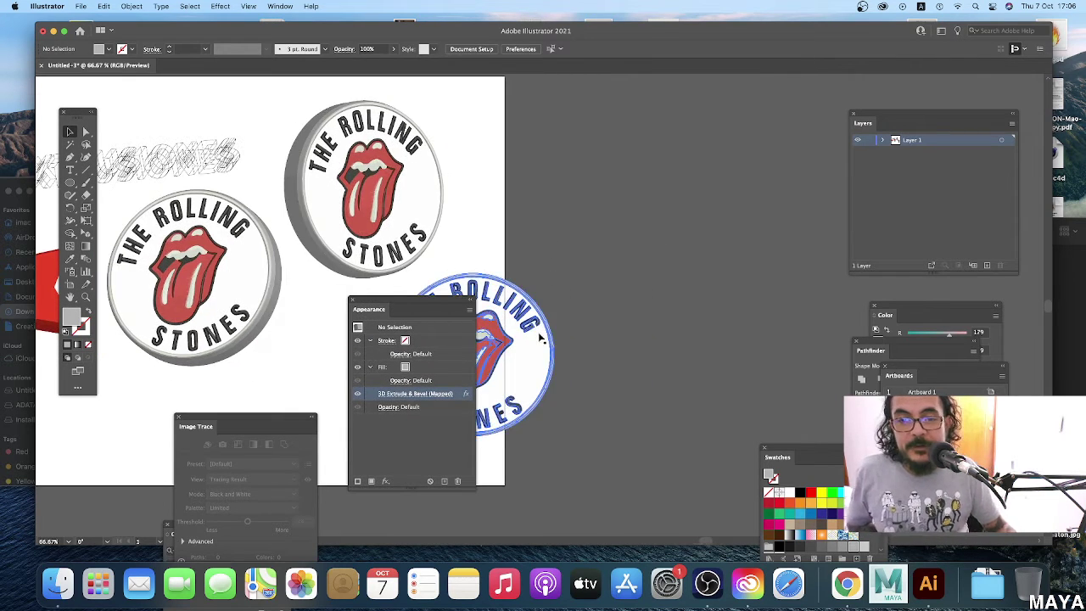
pyautogui.press('Delete')
# Nudge the upper disc up-left and zoom out to see the whole artboard.
pyautogui.moveTo(498, 274); pyautogui.dragTo(655, 271)
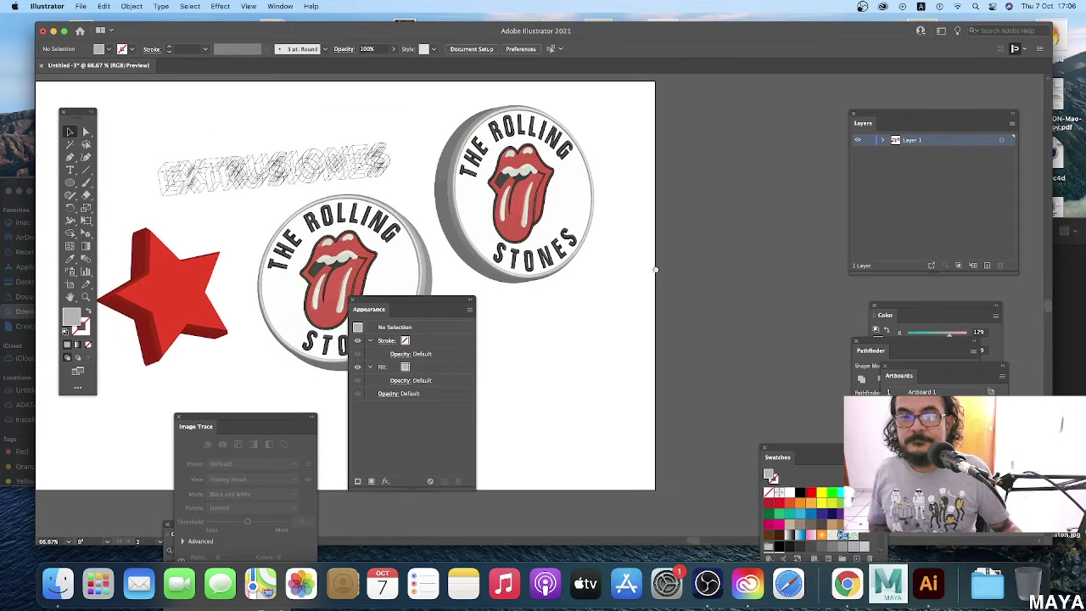
pyautogui.moveTo(518, 227)
pyautogui.mouseDown()
pyautogui.moveTo(514, 218)
pyautogui.moveTo(533, 222)
pyautogui.mouseUp()
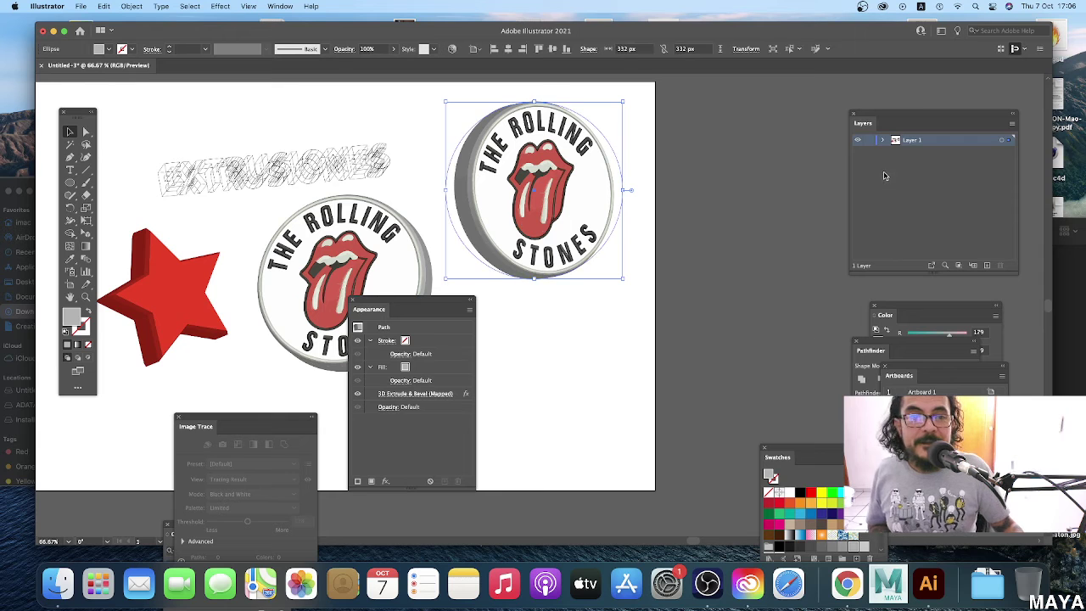
pyautogui.press('super+minus')
pyautogui.press('super+minus')
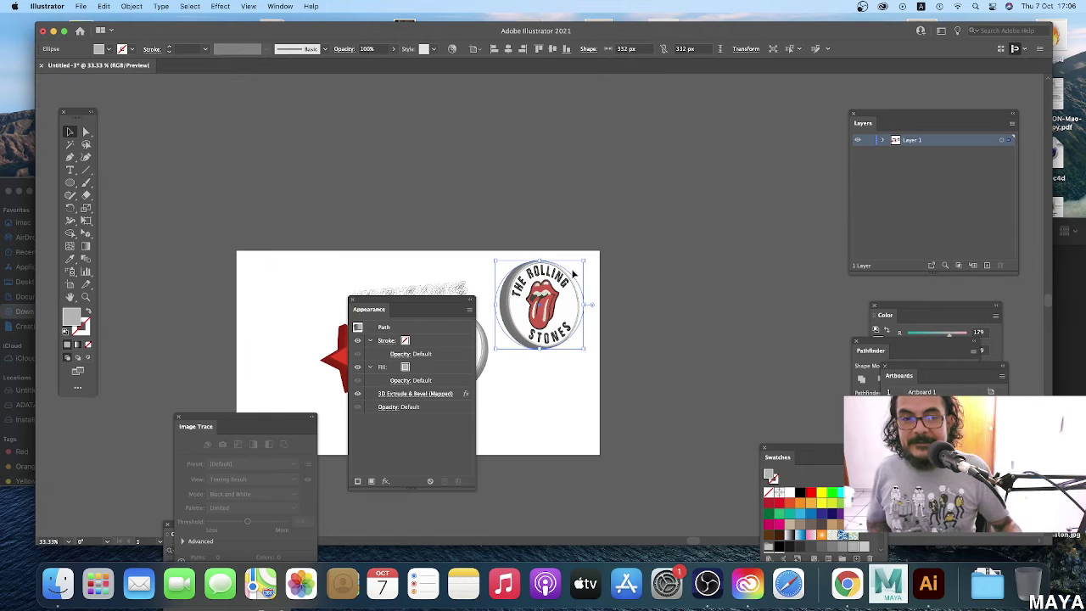
pyautogui.moveTo(455, 309); pyautogui.dragTo(597, 435)
pyautogui.scroll(-3, 467, 265)
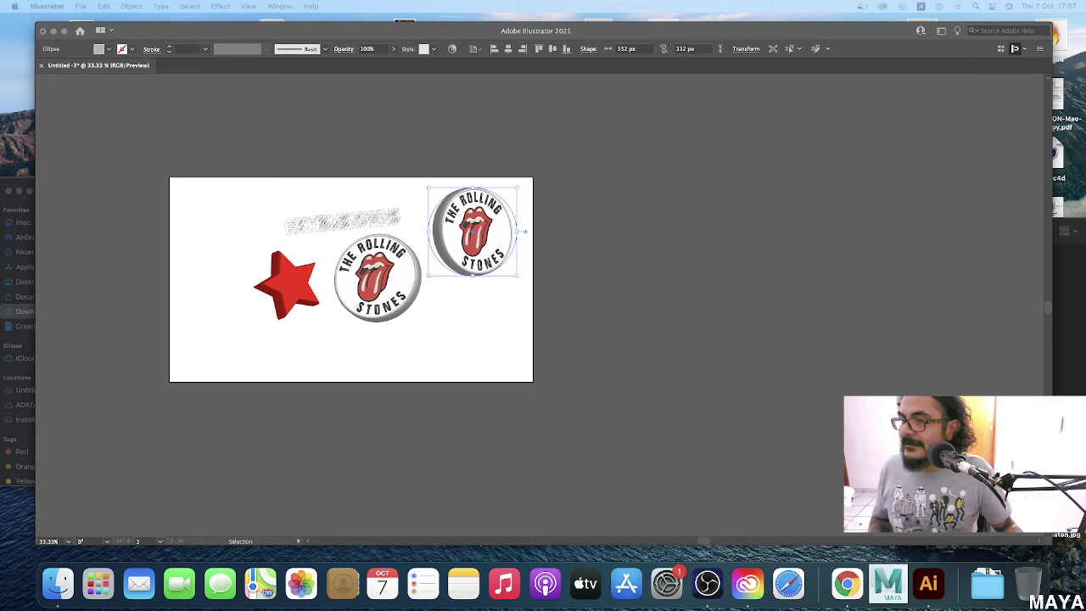
pyautogui.click(602, 325)
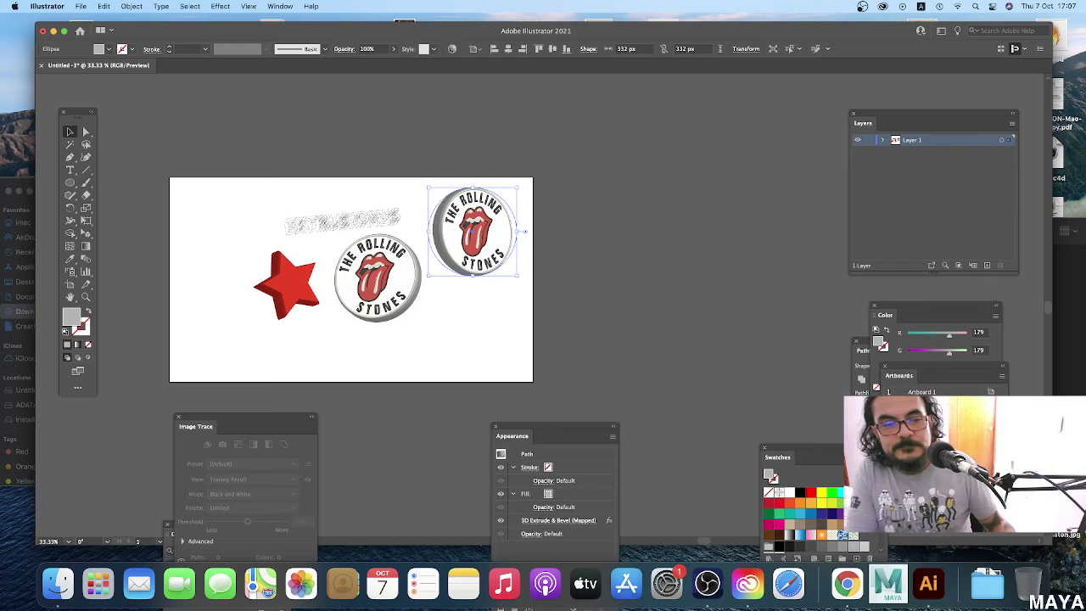
# Add a second artboard and paste the pawn image onto it.
pyautogui.click(987, 441)
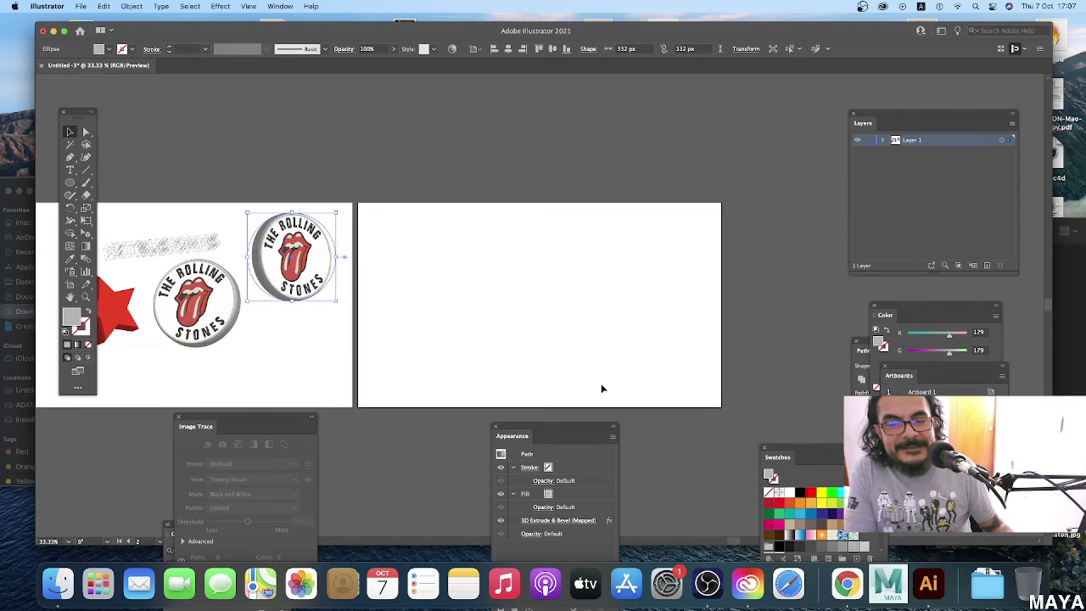
pyautogui.click(409, 249)
pyautogui.press('super+v')
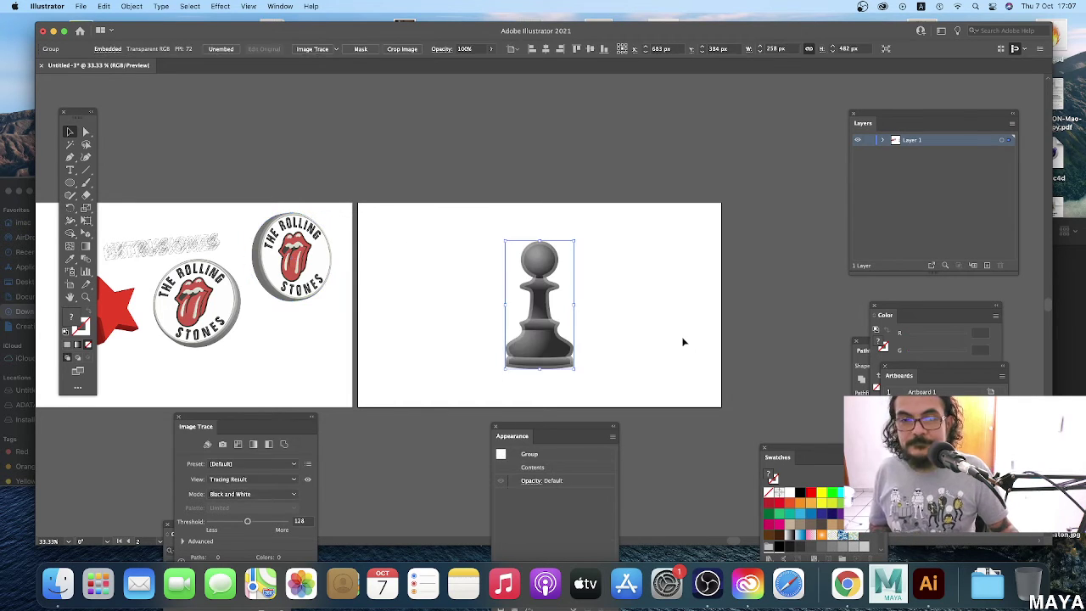
pyautogui.click(640, 331)
pyautogui.moveTo(533, 336); pyautogui.dragTo(533, 328)
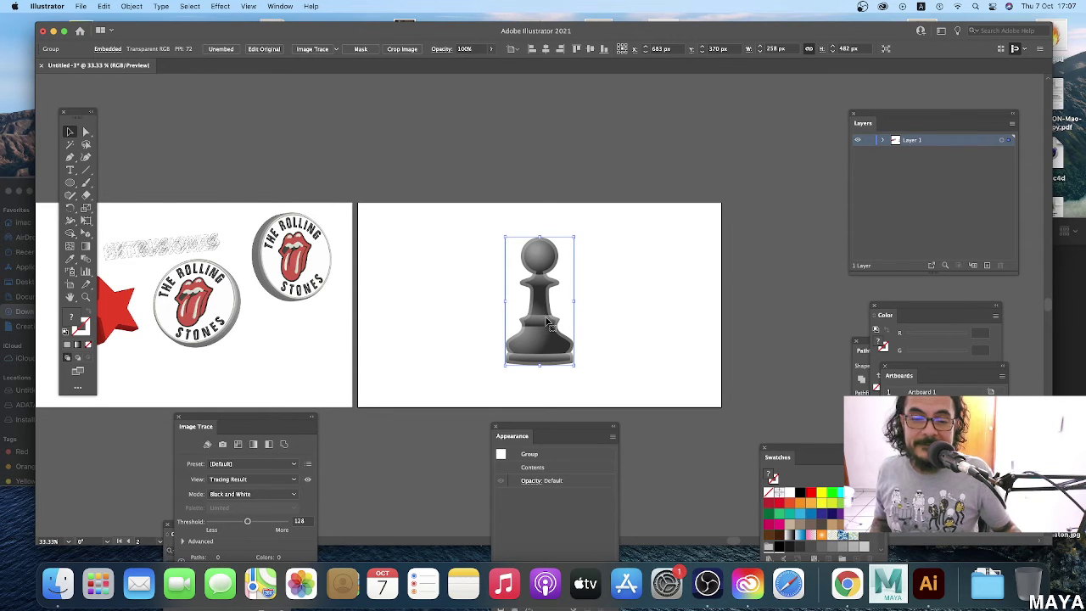
pyautogui.moveTo(546, 323); pyautogui.dragTo(547, 326)
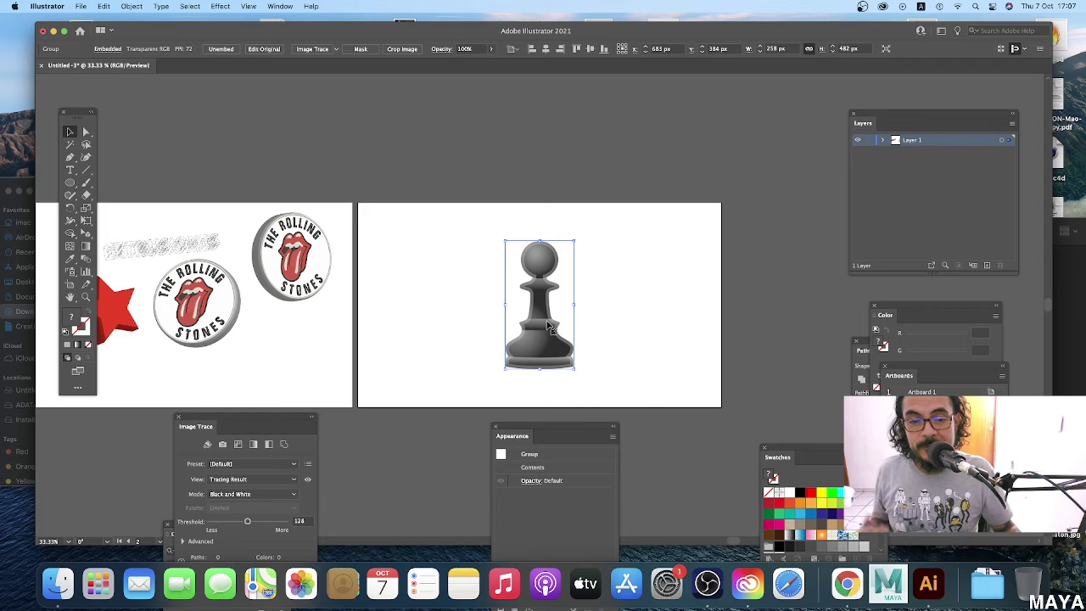
# Zoom in on the pawn, move the panels aside, and show the rulers.
pyautogui.press('super+0')
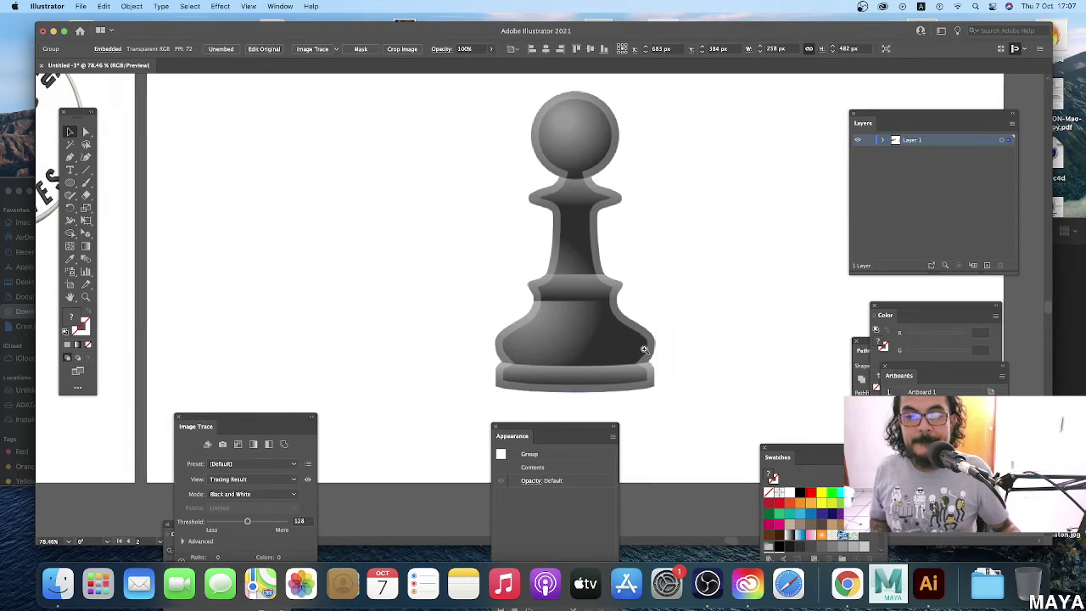
pyautogui.moveTo(579, 429); pyautogui.dragTo(615, 476)
pyautogui.hscroll(5, 497, 351)
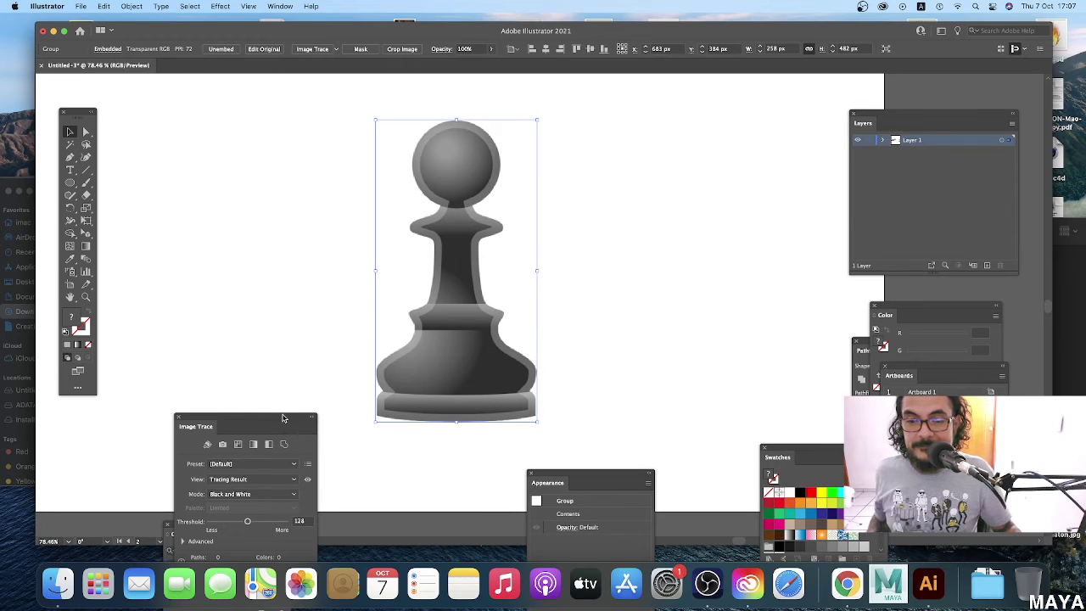
pyautogui.moveTo(281, 419); pyautogui.dragTo(206, 407)
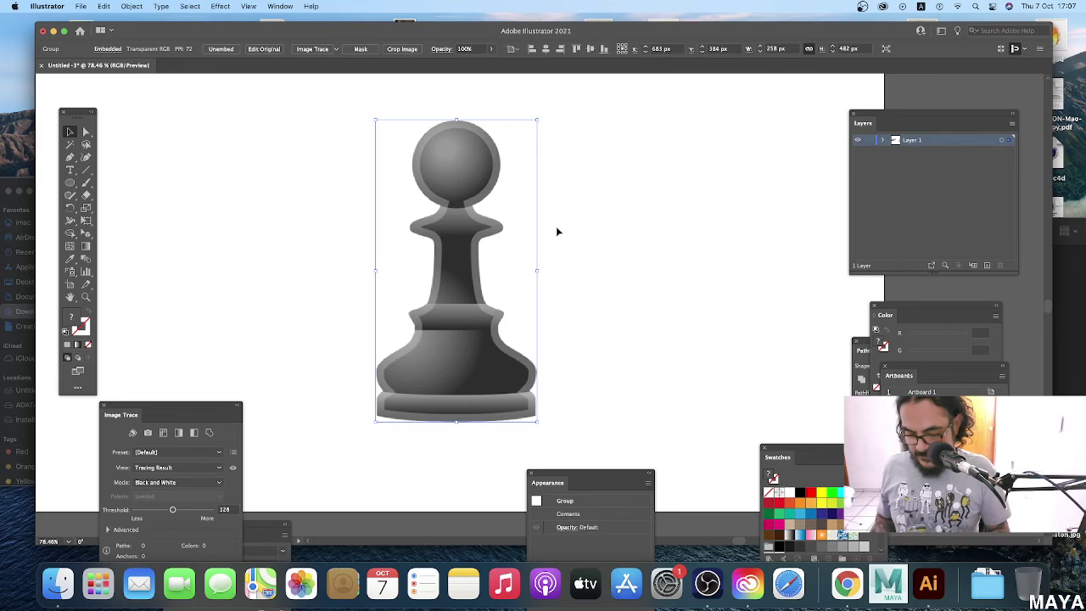
pyautogui.press('super+r')
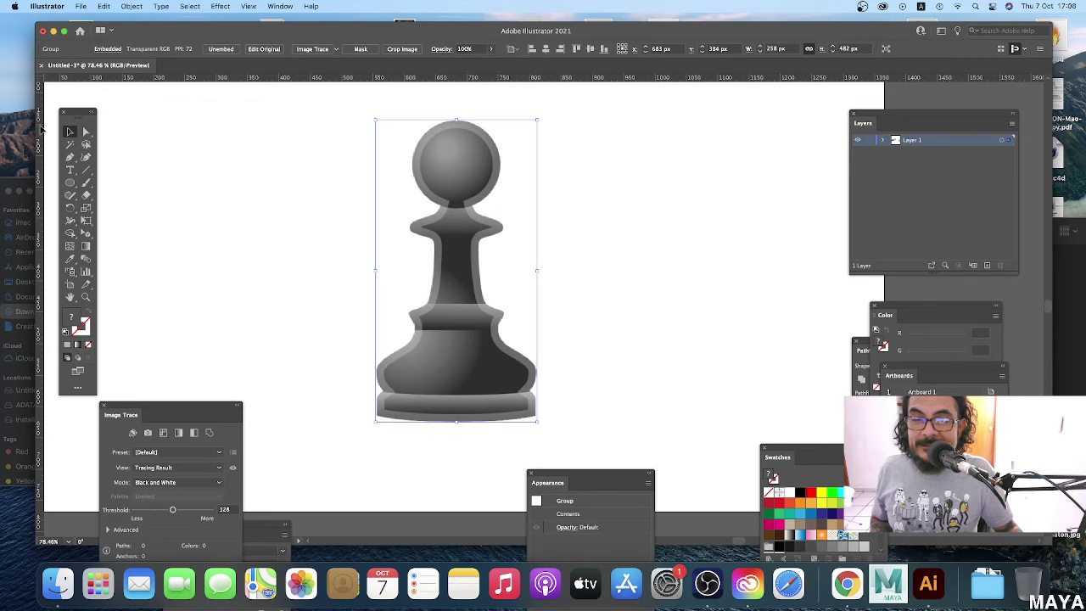
# Drag a vertical guide from the left ruler onto the pawn's centre line.
pyautogui.click(67, 131)
pyautogui.moveTo(40, 204); pyautogui.dragTo(456, 191)
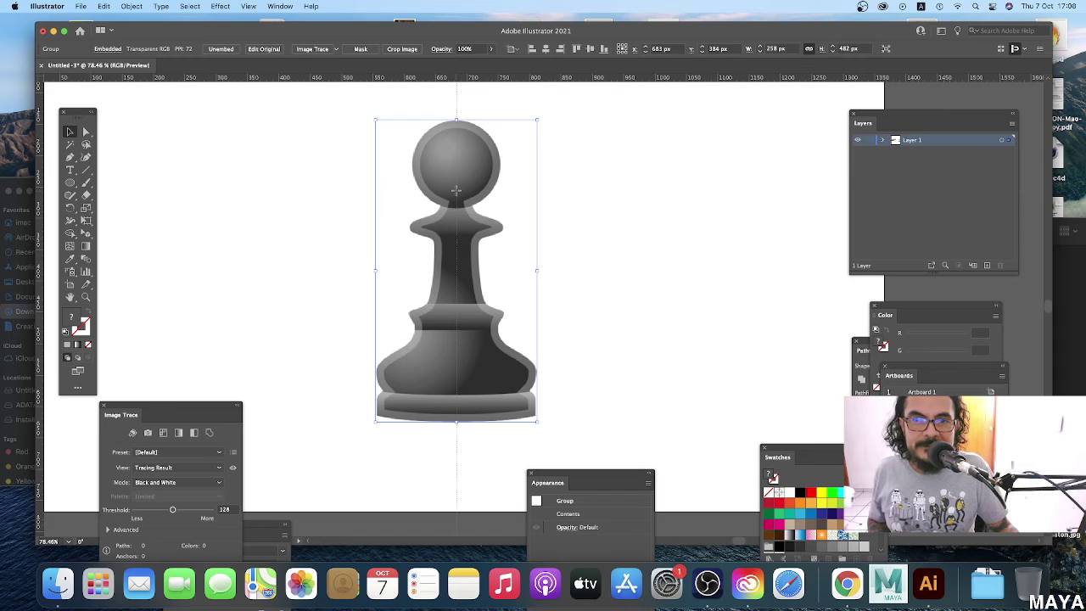
pyautogui.moveTo(455, 192); pyautogui.dragTo(456, 194)
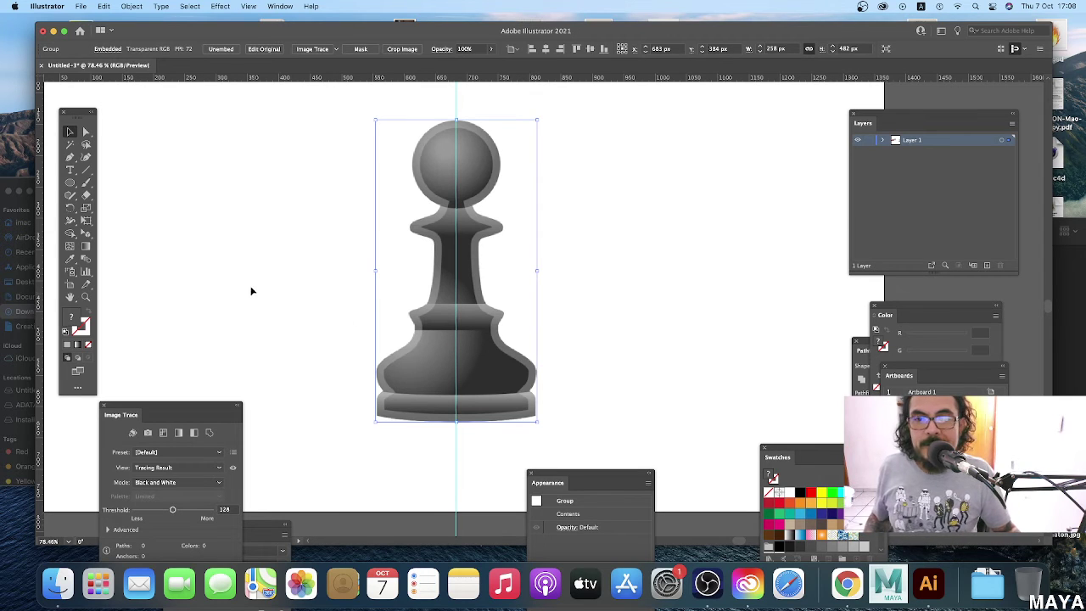
pyautogui.click(70, 157)
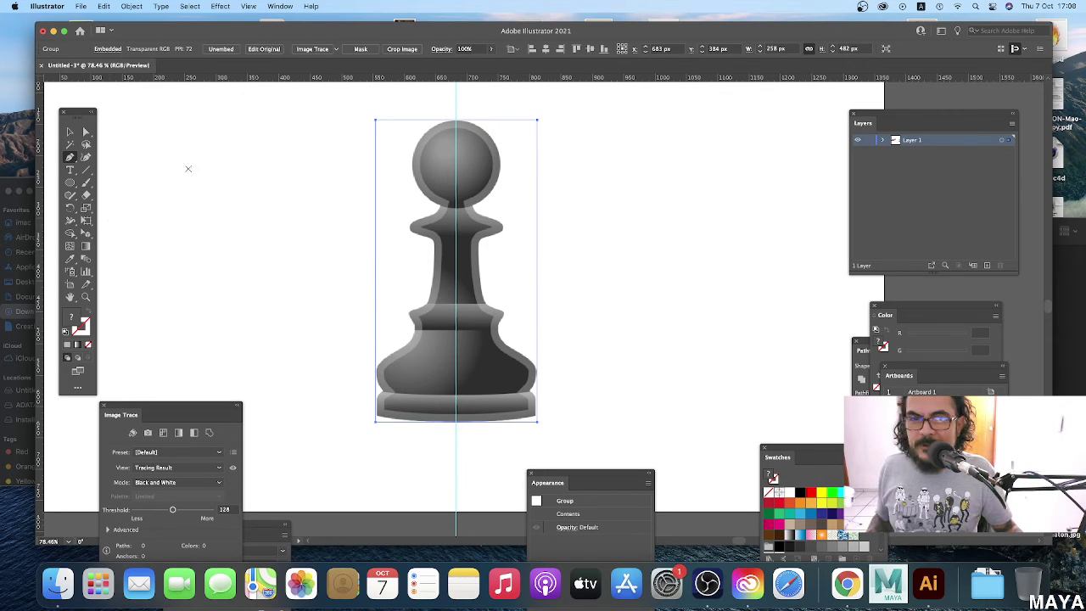
pyautogui.hscroll(-1, 228, 163)
pyautogui.hscroll(1, 229, 163)
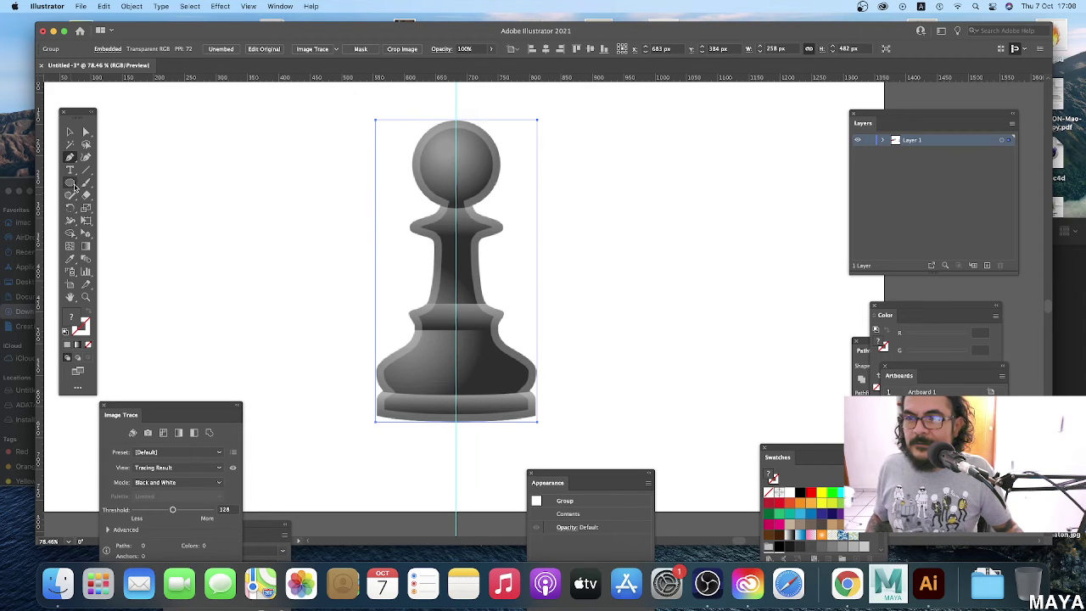
# Draw an outlined circle over the pawn's head with the Ellipse tool.
pyautogui.click(70, 183)
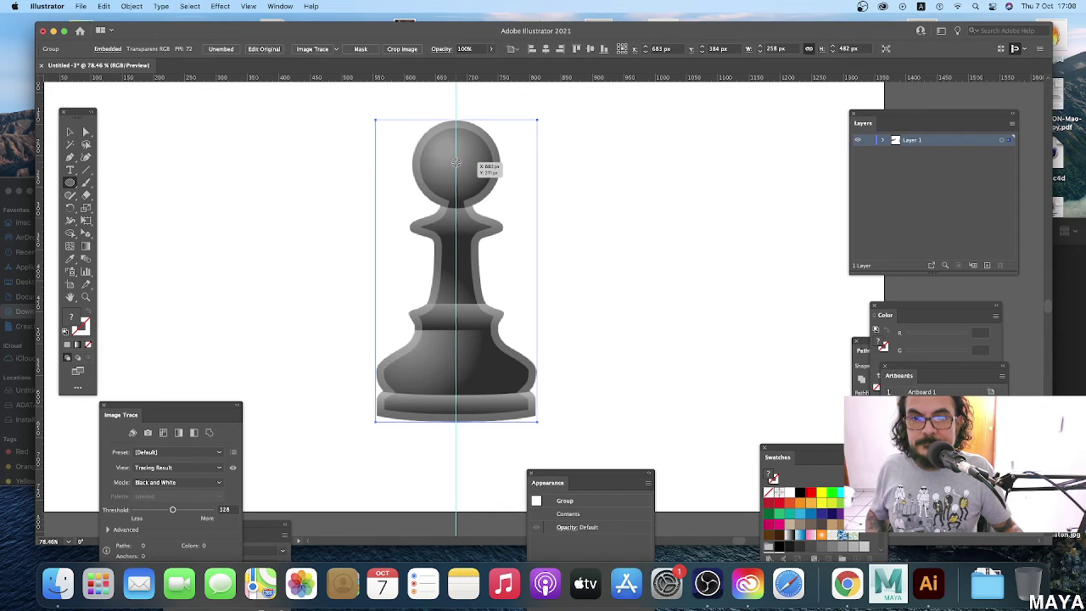
pyautogui.moveTo(456, 162); pyautogui.dragTo(501, 206)
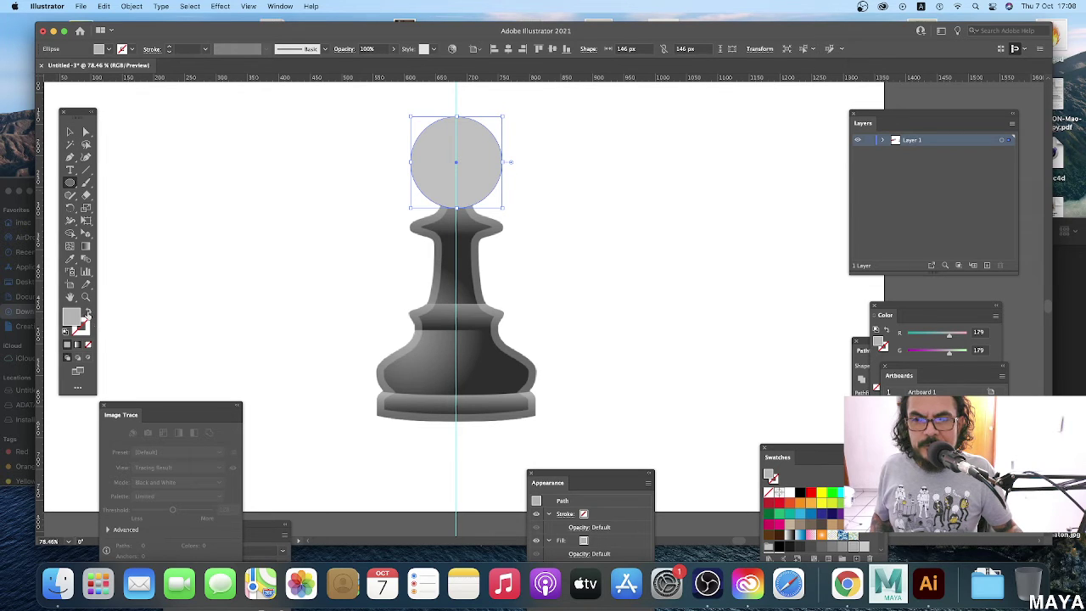
pyautogui.click(88, 313)
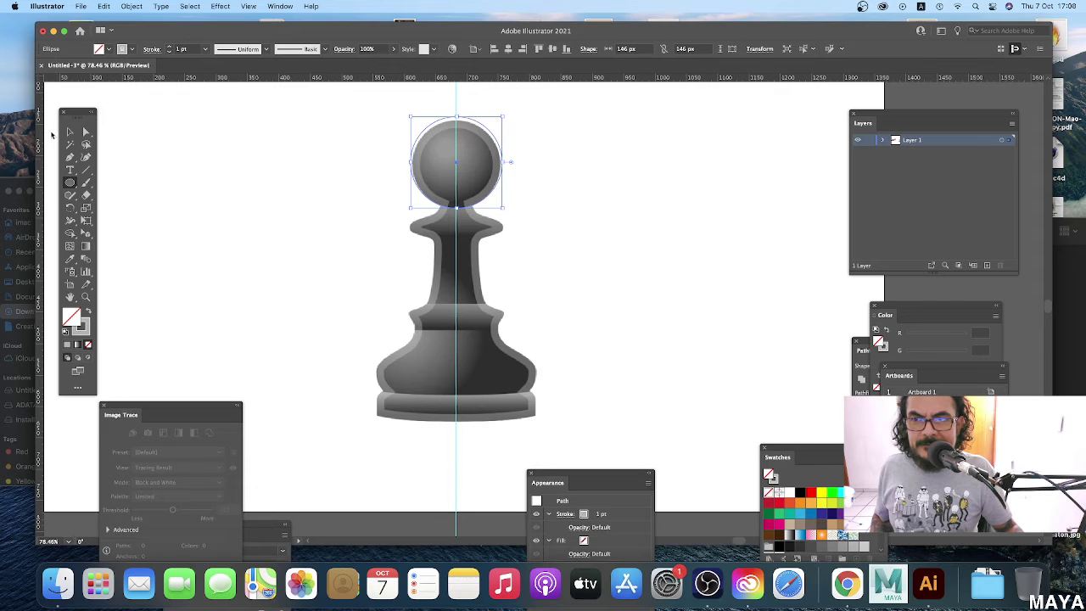
pyautogui.click(69, 131)
# Resize the head circle to 140.5 px, unfilled with a 1 pt grey outline.
pyautogui.hotkey('ctrl', '1')
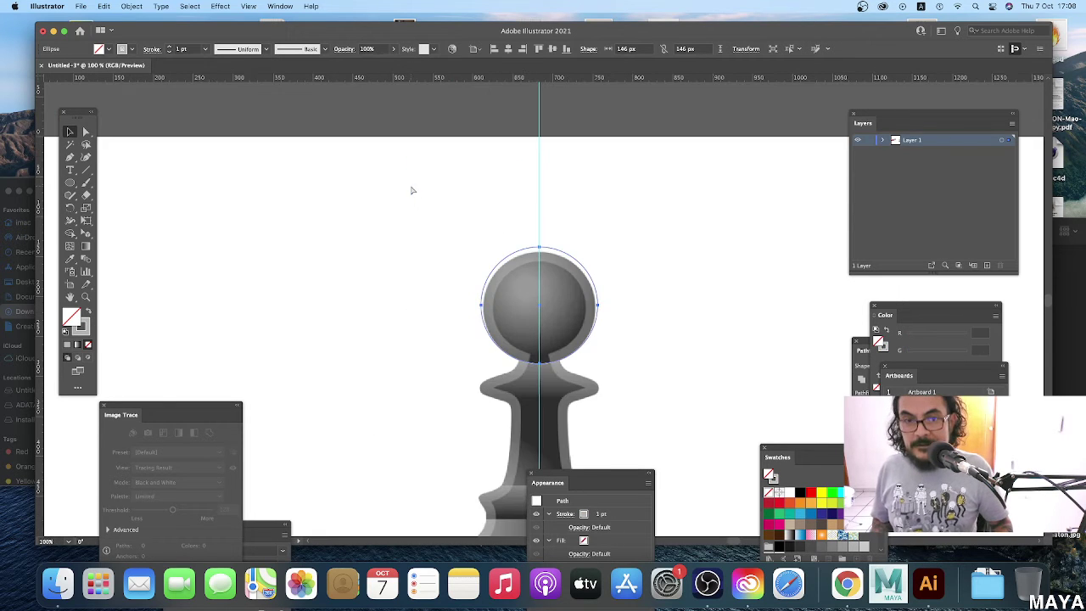
pyautogui.scroll(-3, 420, 185)
pyautogui.hscroll(4, 420, 184)
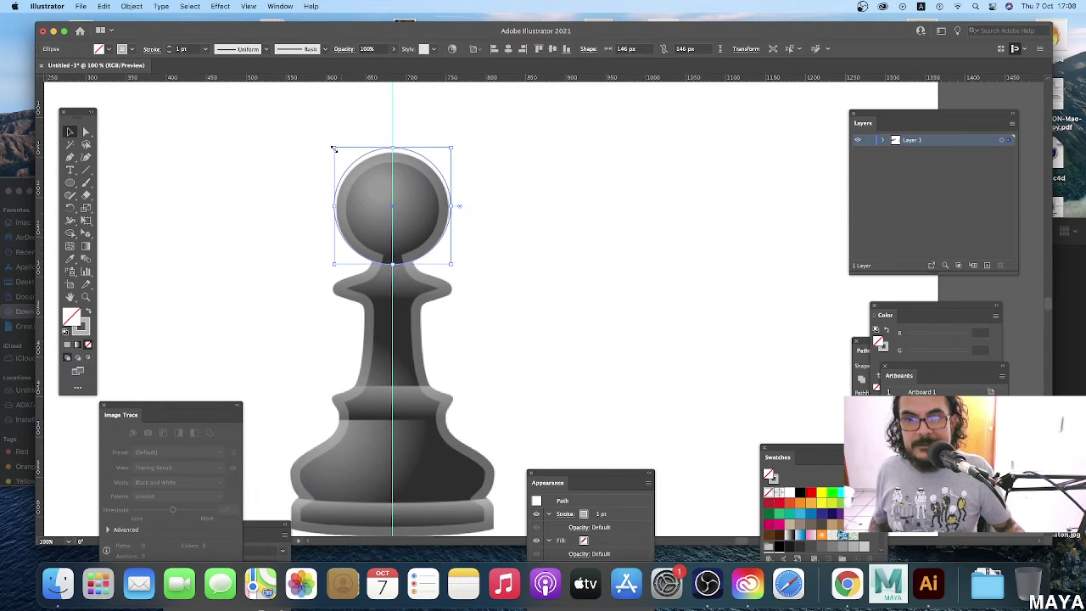
pyautogui.moveTo(334, 148); pyautogui.dragTo(337, 151)
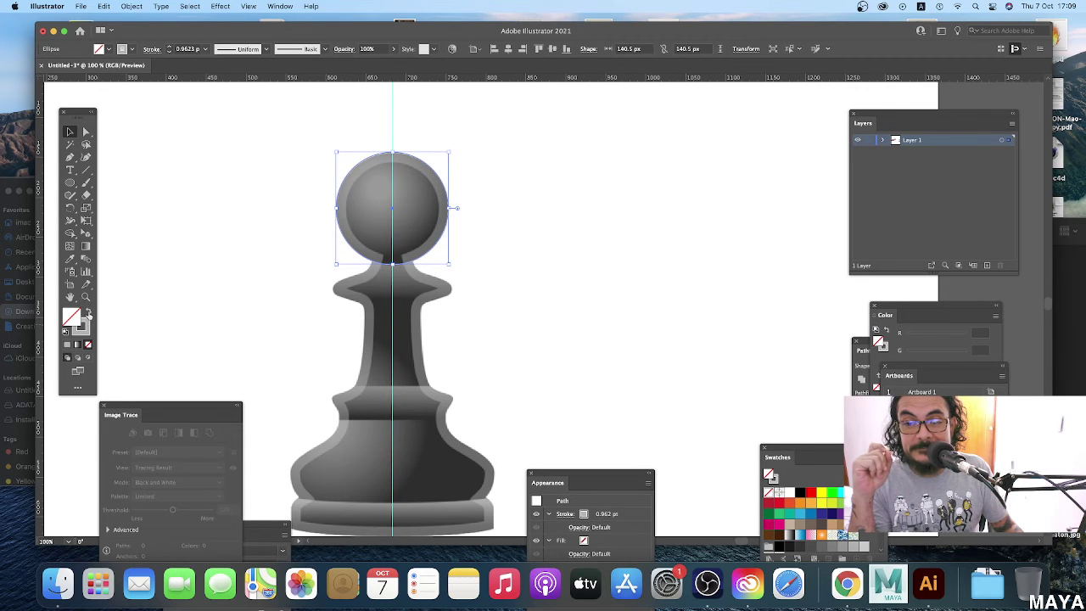
pyautogui.click(88, 312)
pyautogui.click(88, 312)
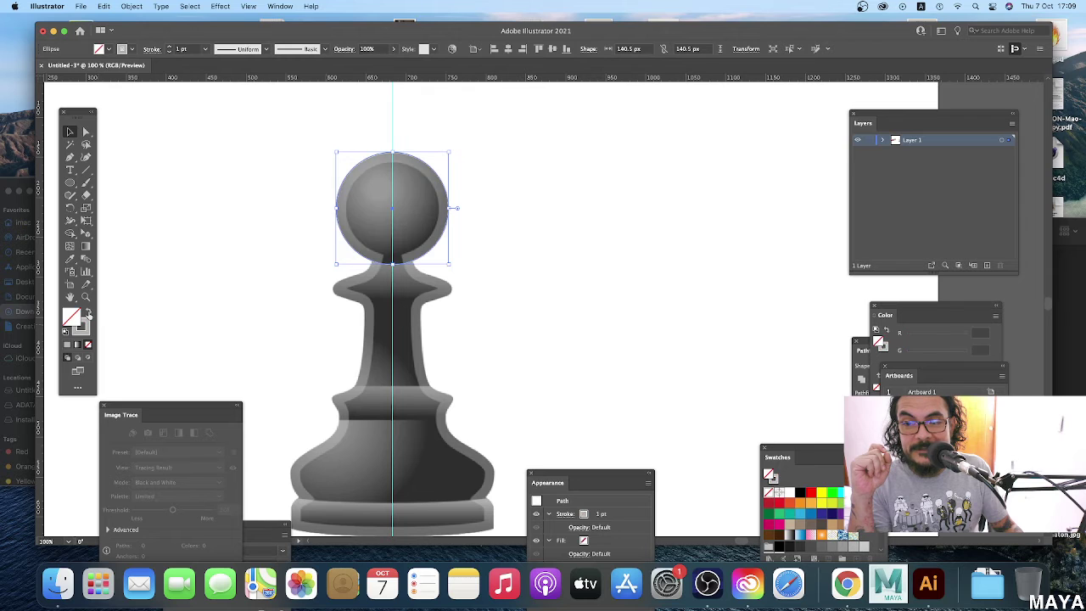
pyautogui.click(88, 312)
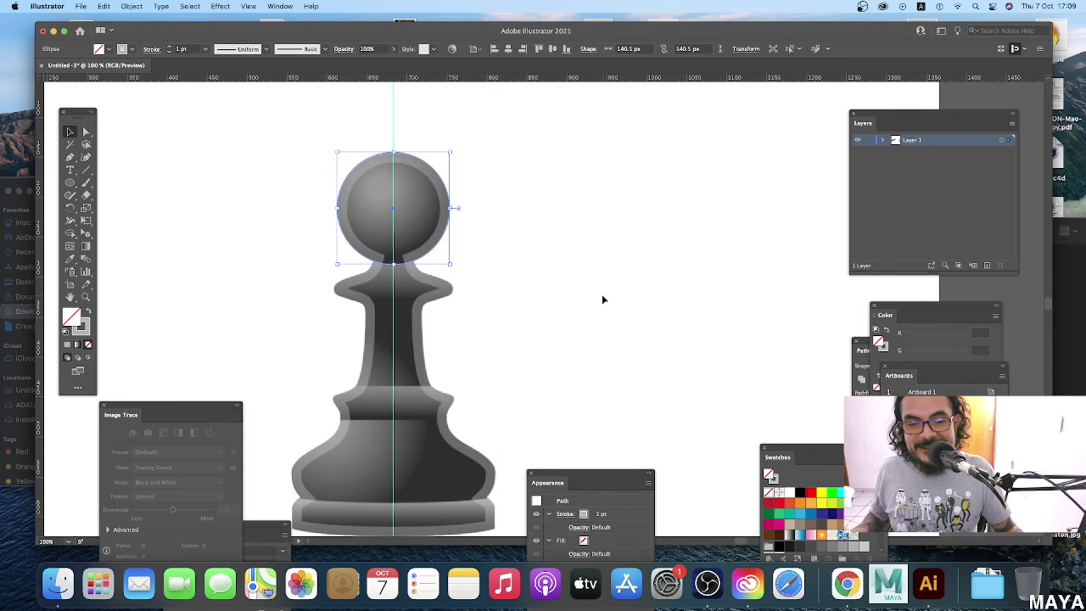
# Cut the head circle at its top and bottom anchors with Scissors, then select the left half.
pyautogui.press('c')
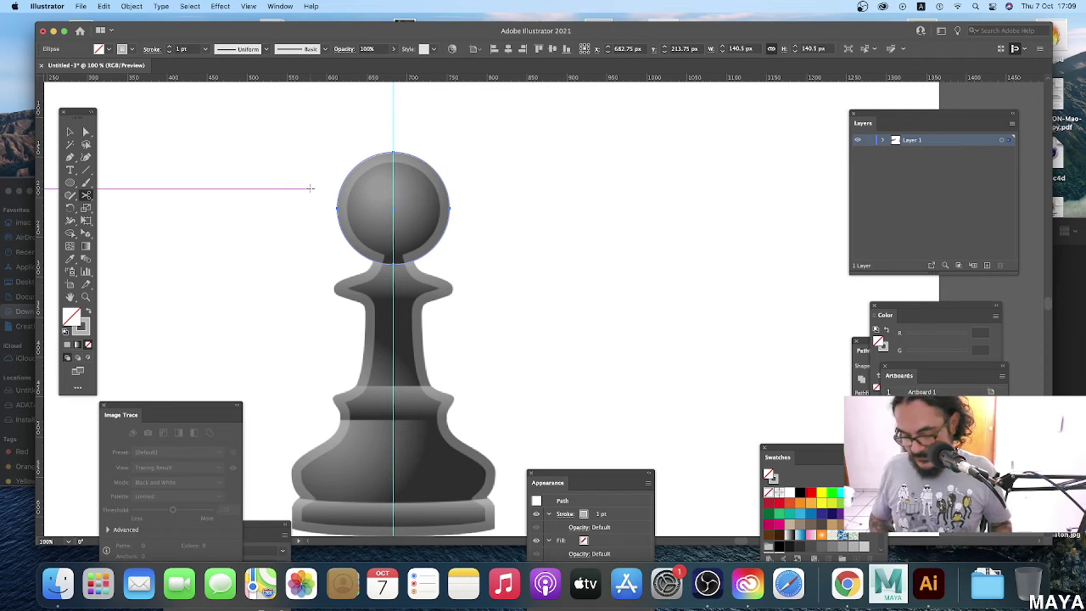
pyautogui.press('super+plus')
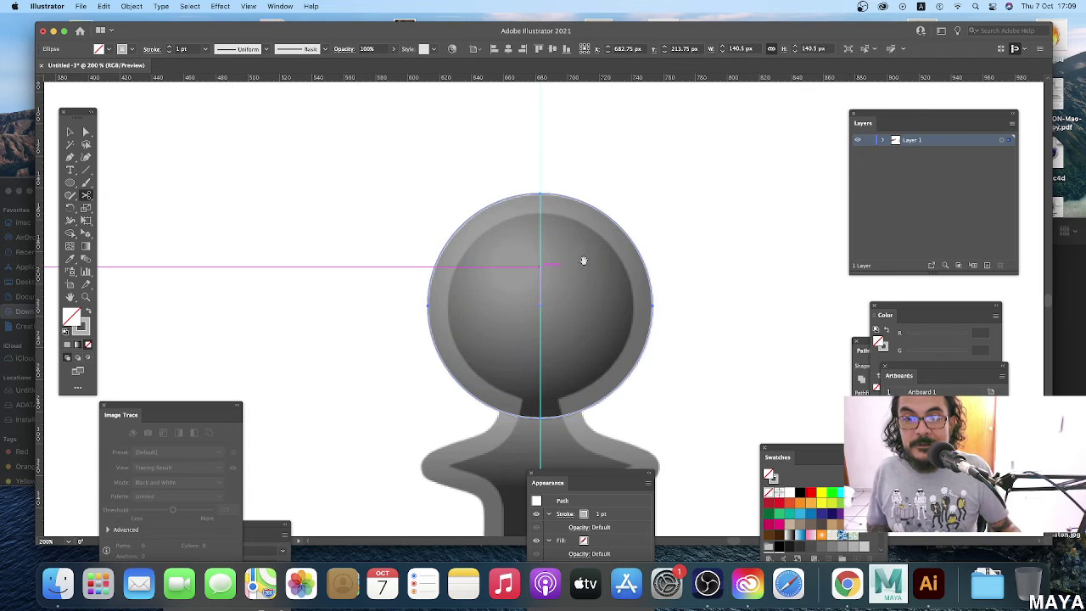
pyautogui.moveTo(582, 260); pyautogui.dragTo(473, 223)
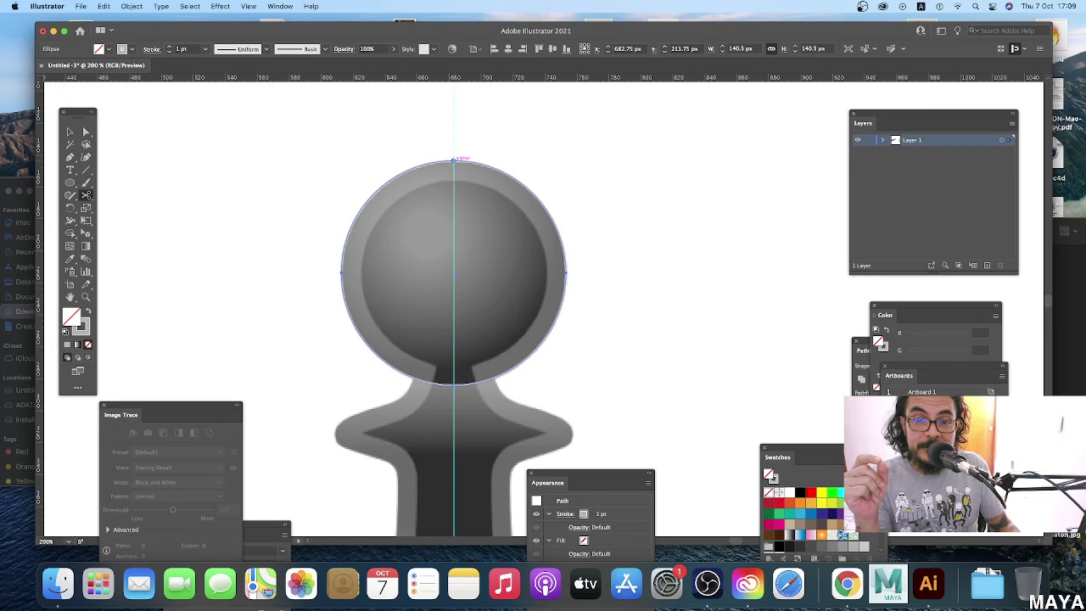
pyautogui.click(456, 158)
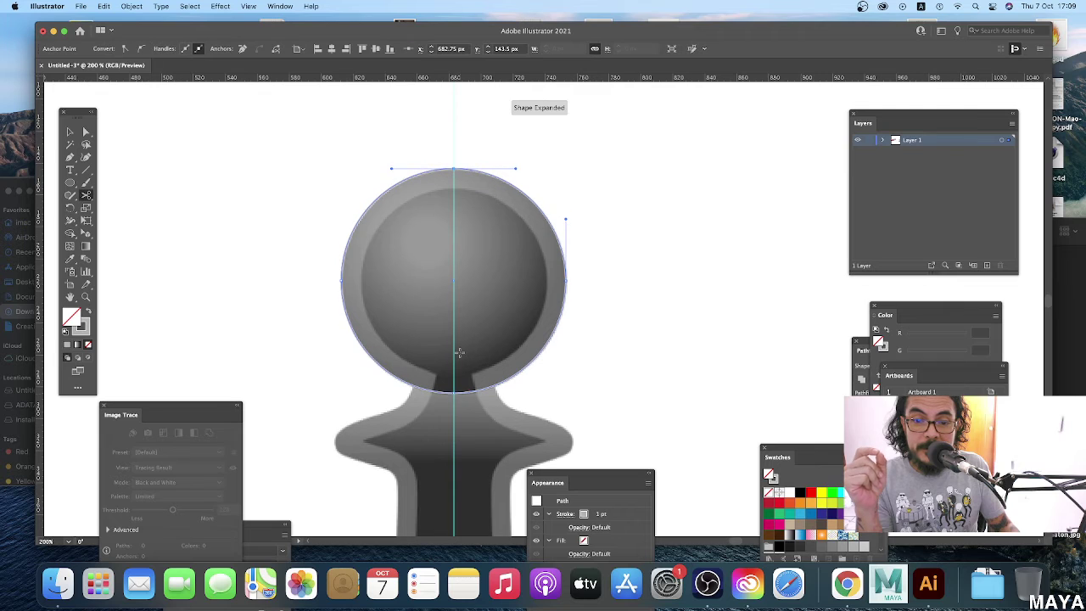
pyautogui.click(453, 393)
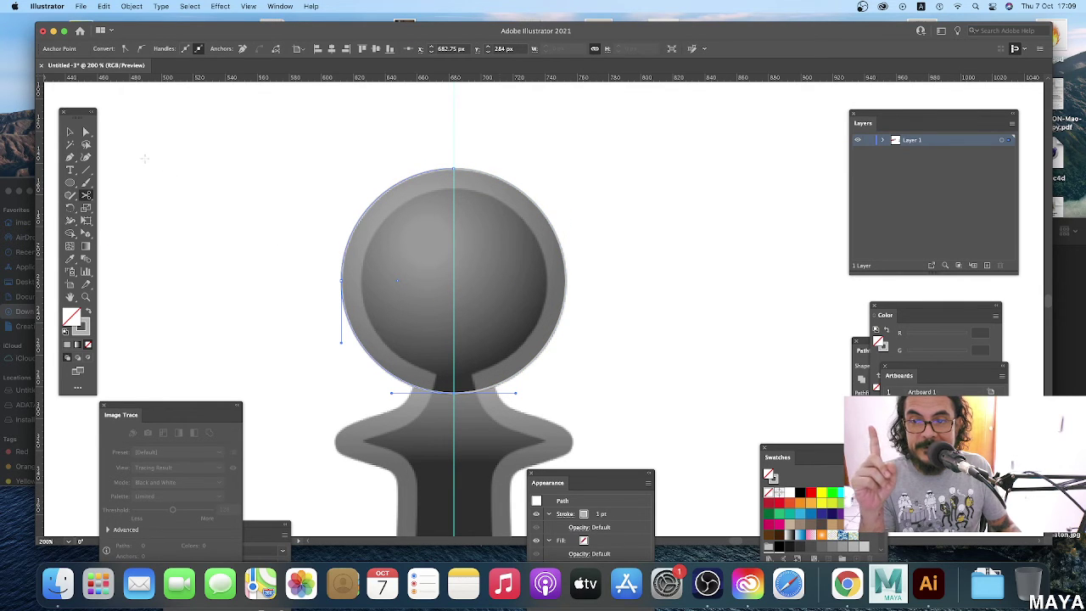
pyautogui.press('v')
pyautogui.click(549, 232)
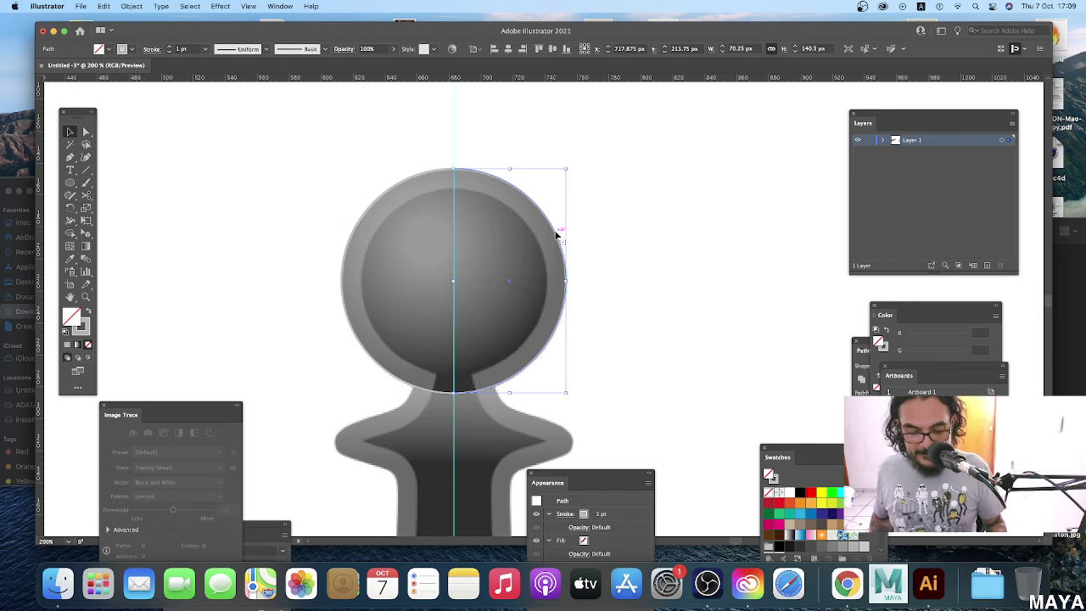
pyautogui.click(436, 176)
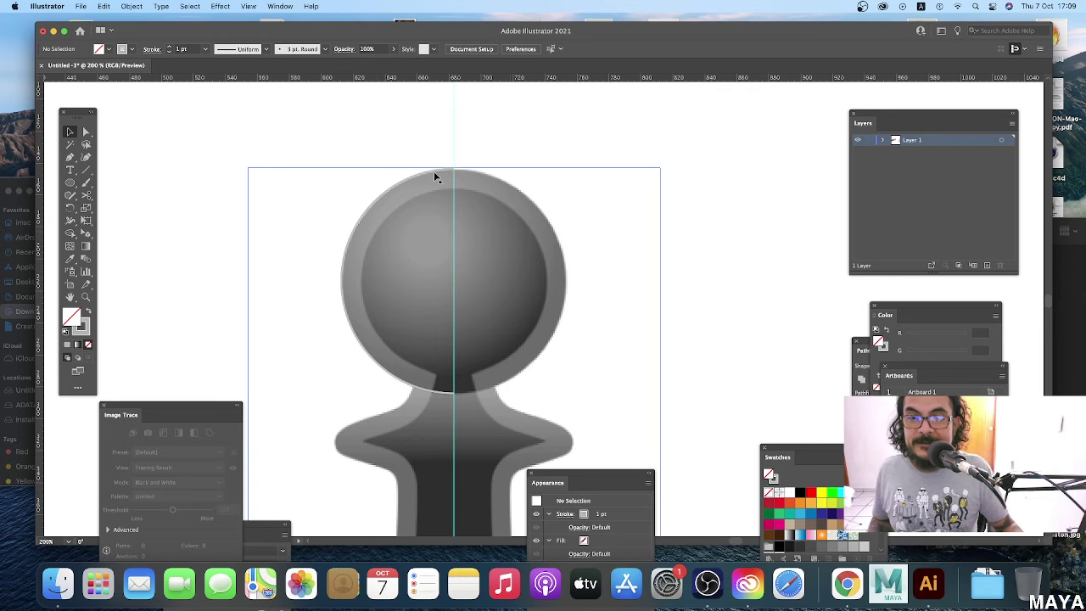
pyautogui.click(389, 194)
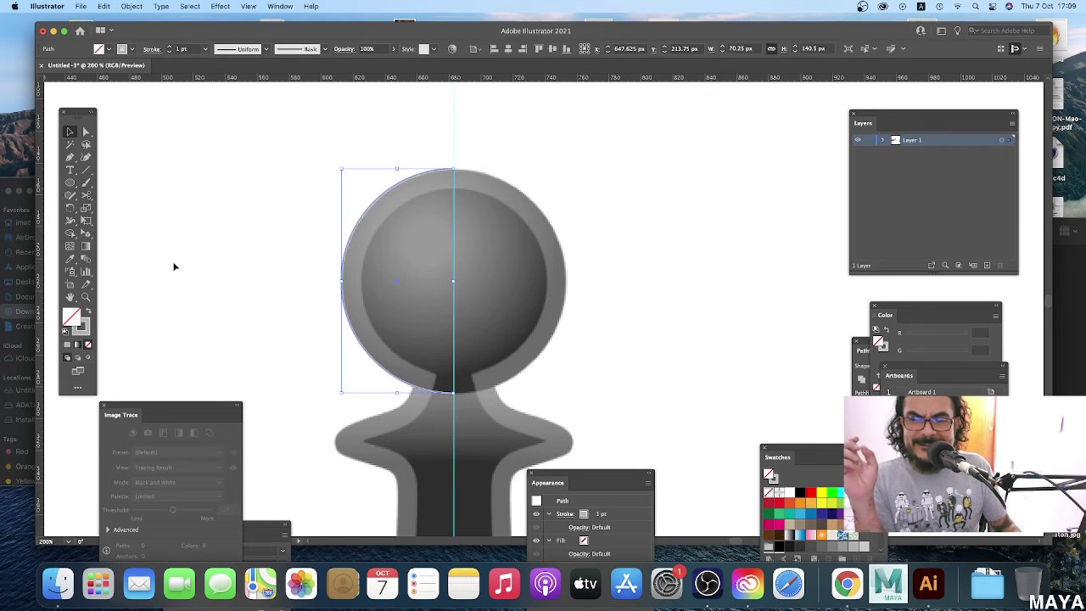
# Give the left half arc a red stroke.
pyautogui.click(83, 328)
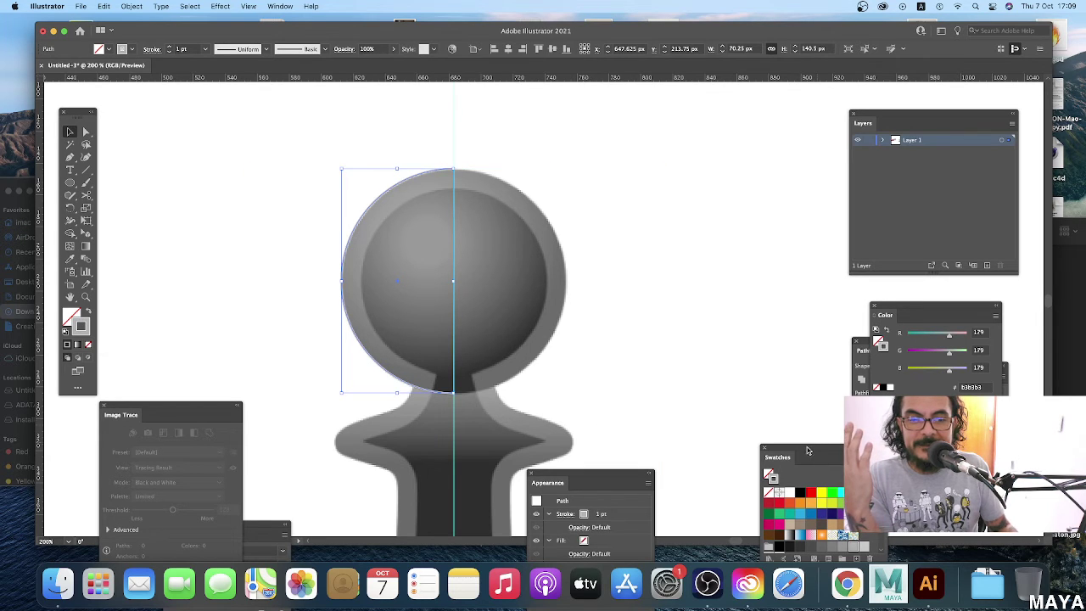
pyautogui.moveTo(805, 457); pyautogui.dragTo(709, 334)
pyautogui.click(713, 376)
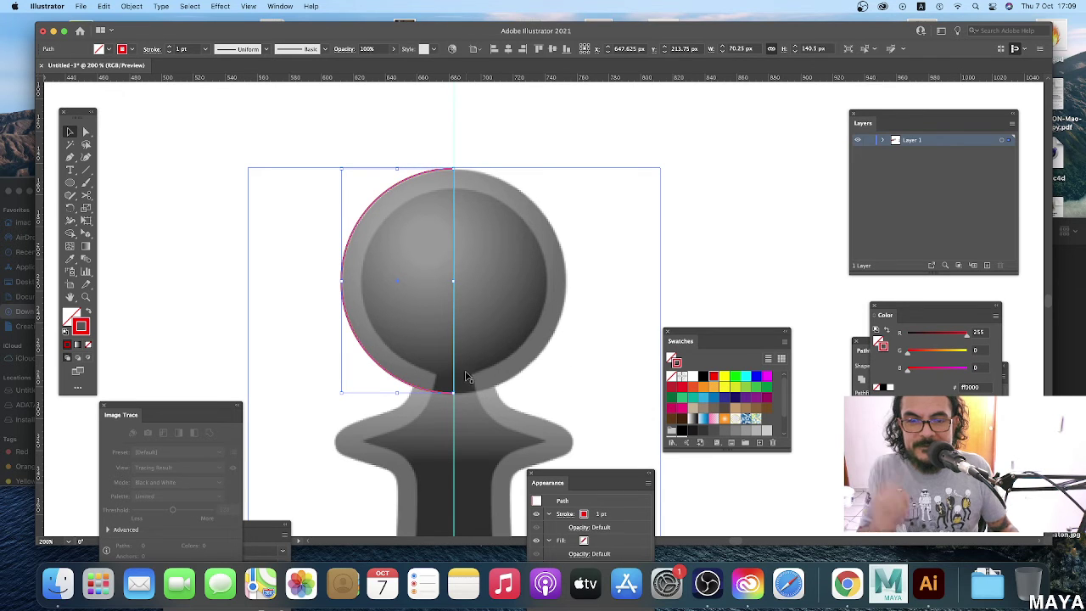
pyautogui.moveTo(441, 364); pyautogui.dragTo(382, 235)
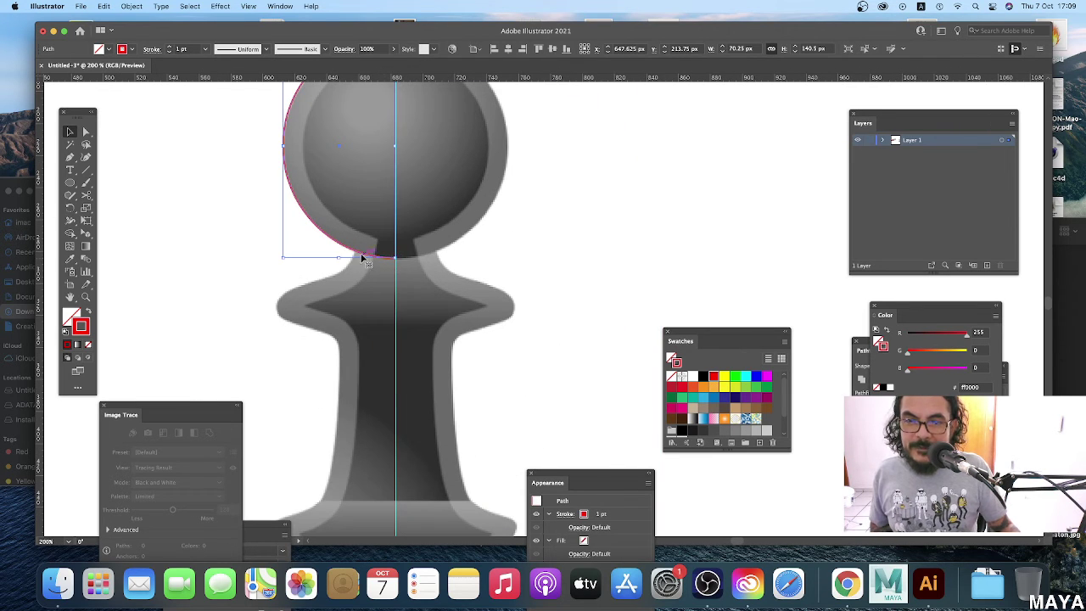
pyautogui.moveTo(381, 258); pyautogui.dragTo(399, 314)
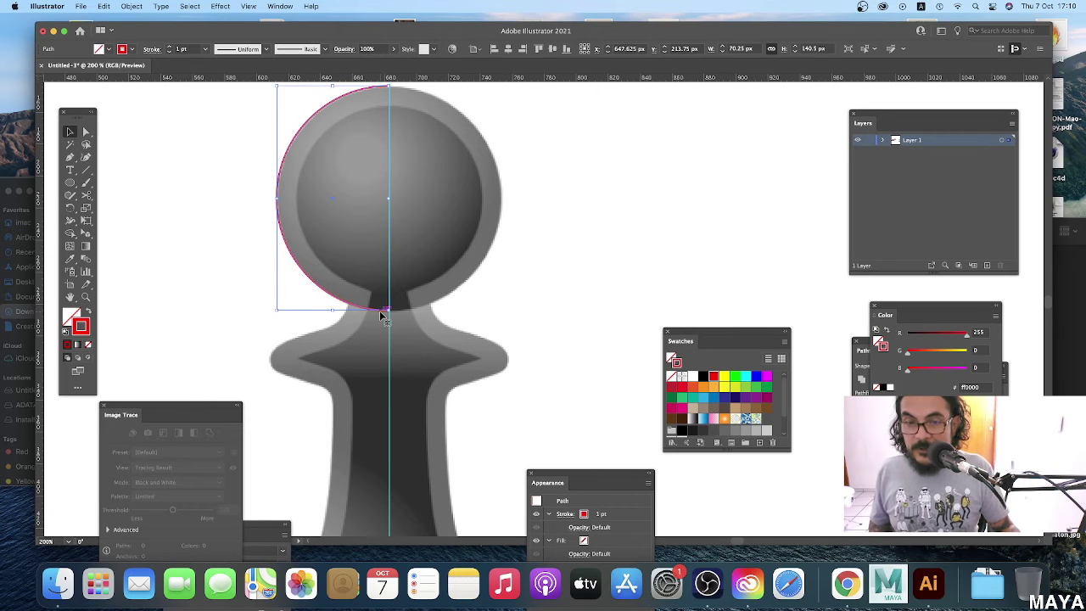
# Cut the arc where the head meets the neck and delete the leftover segment below.
pyautogui.press('c')
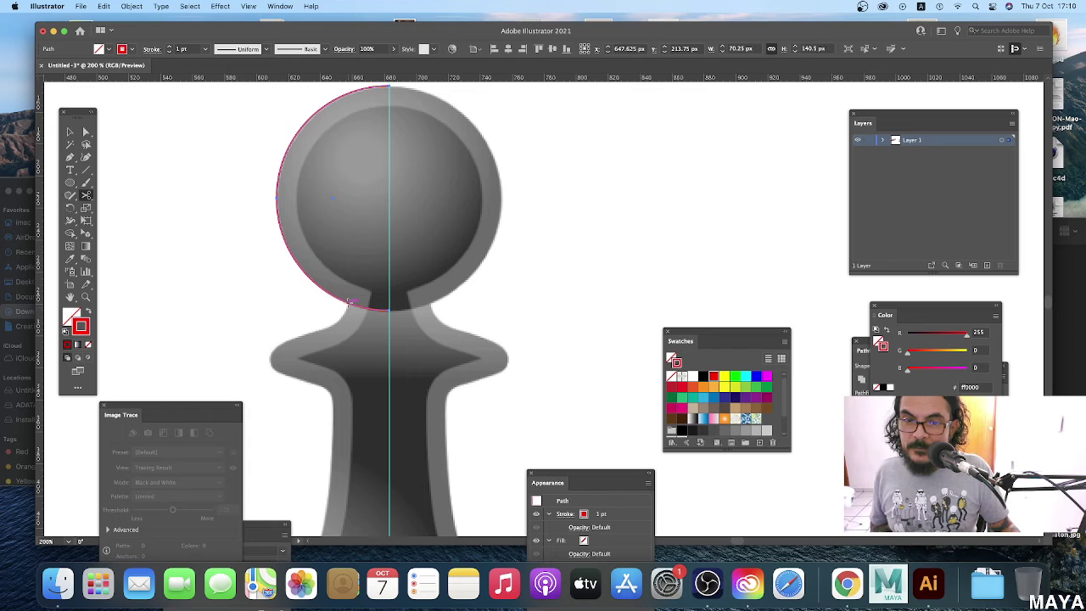
pyautogui.click(348, 301)
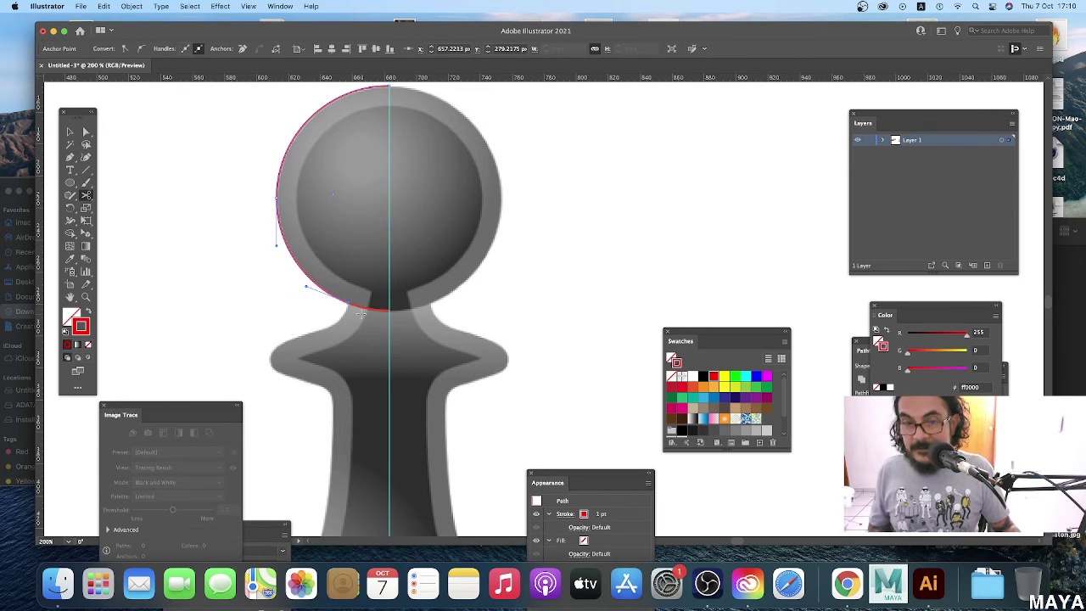
pyautogui.press('v')
pyautogui.click(373, 307)
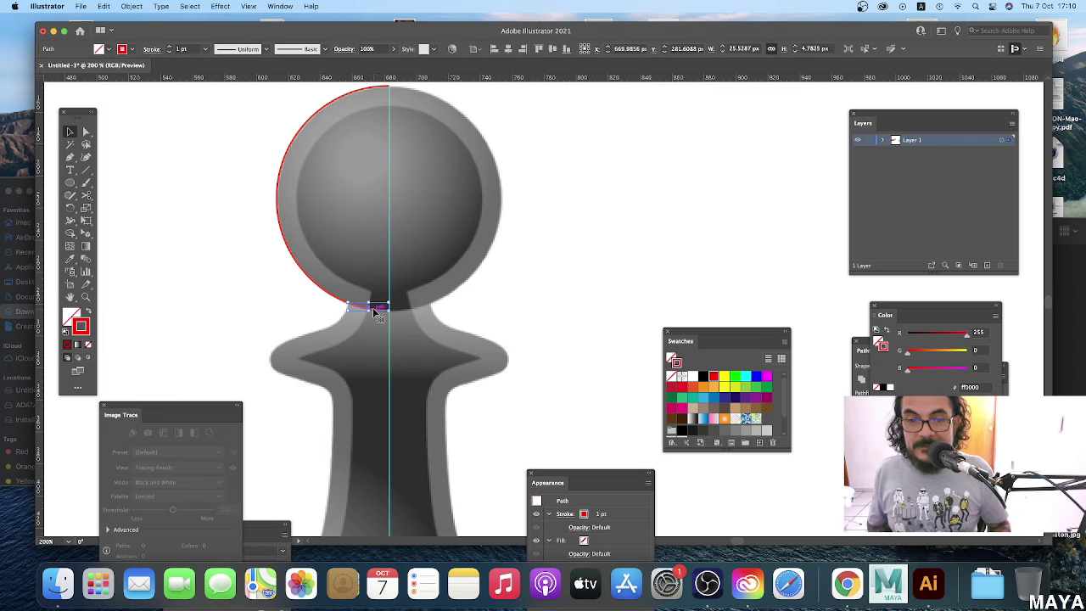
pyautogui.press('Delete')
pyautogui.hscroll(-2, 421, 308)
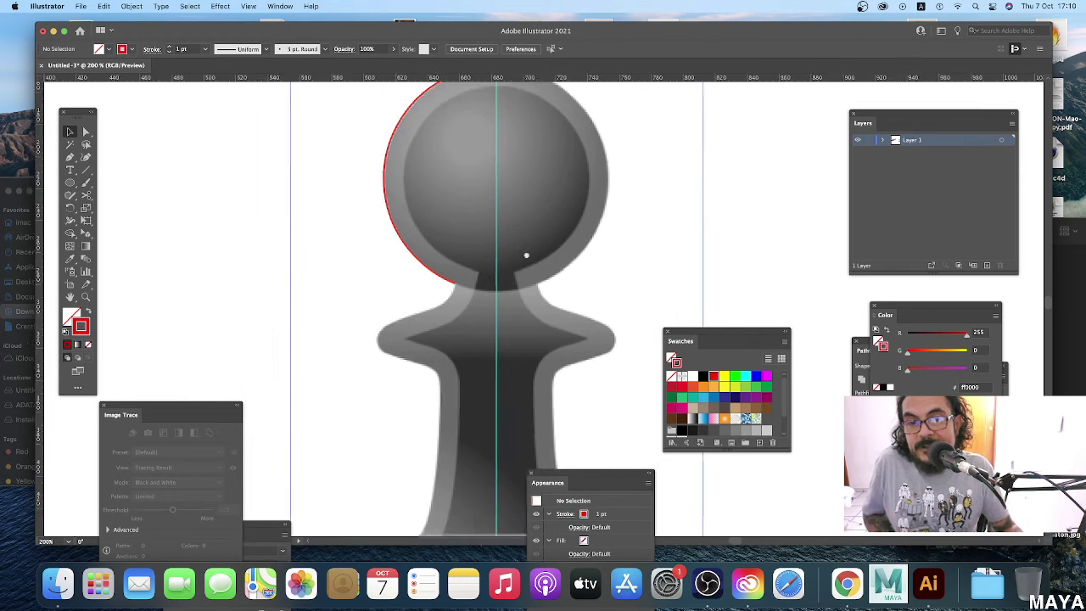
pyautogui.scroll(2, 410, 319)
pyautogui.hscroll(2, 410, 319)
pyautogui.hscroll(-2, 411, 319)
pyautogui.scroll(-1, 411, 319)
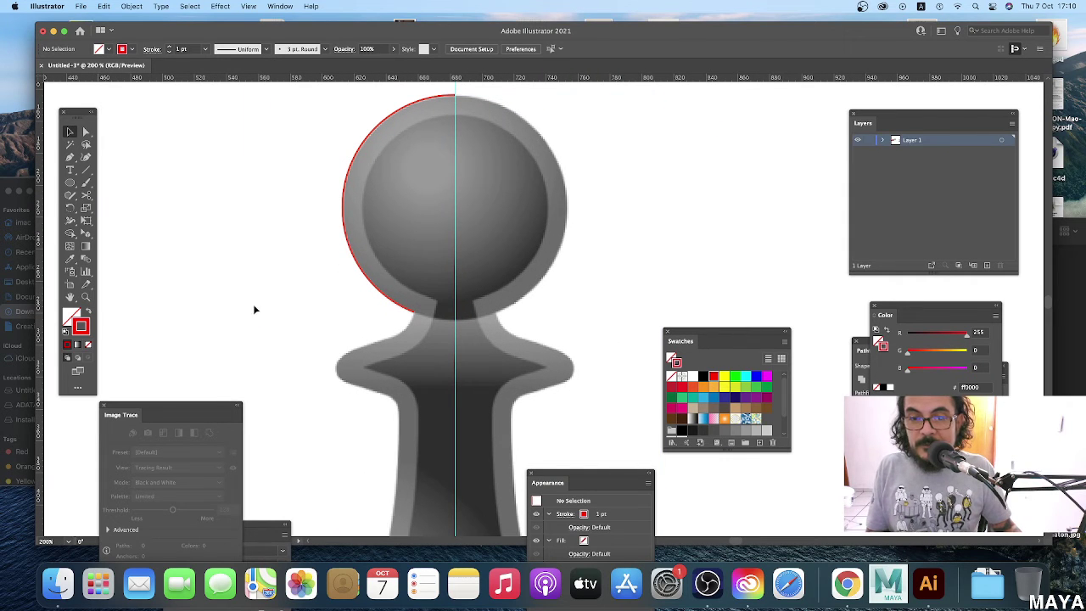
# Resume the Pen path from the arc's end and trace the collar's curved underside.
pyautogui.press('p')
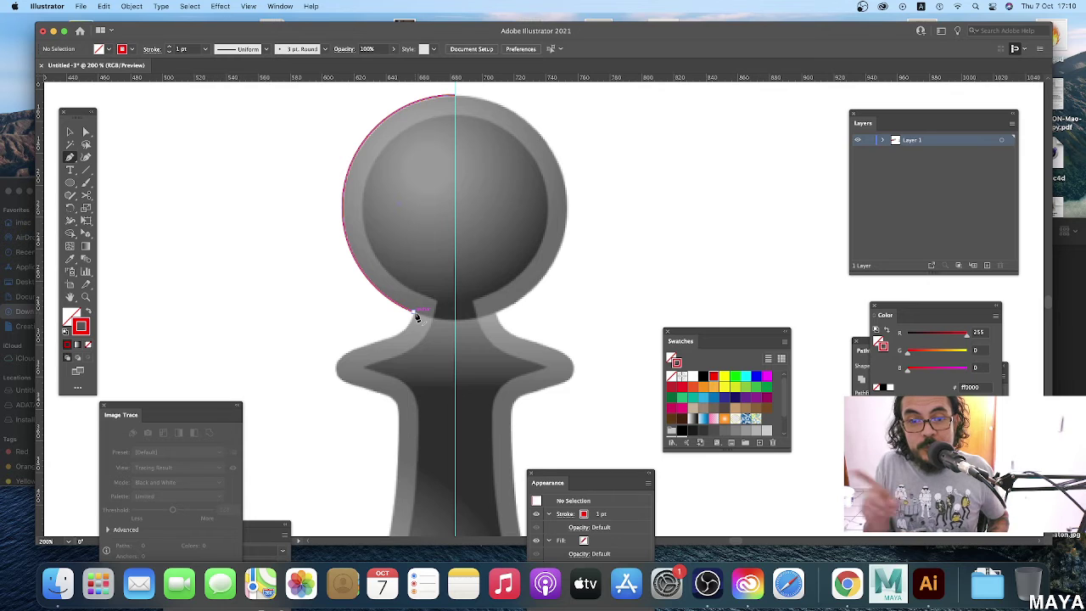
pyautogui.moveTo(415, 313); pyautogui.dragTo(411, 260)
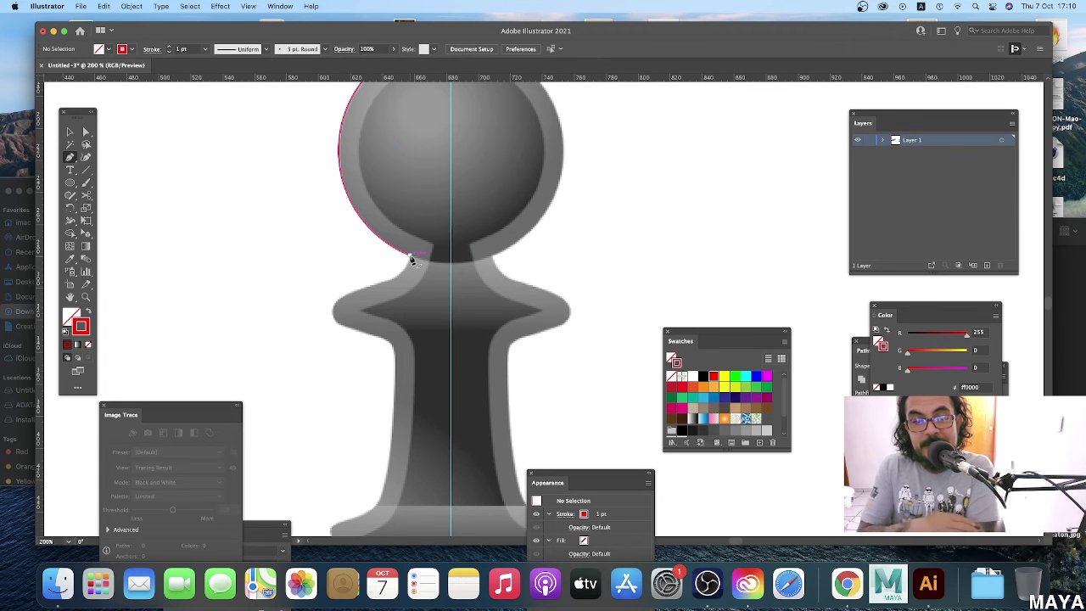
pyautogui.click(409, 254)
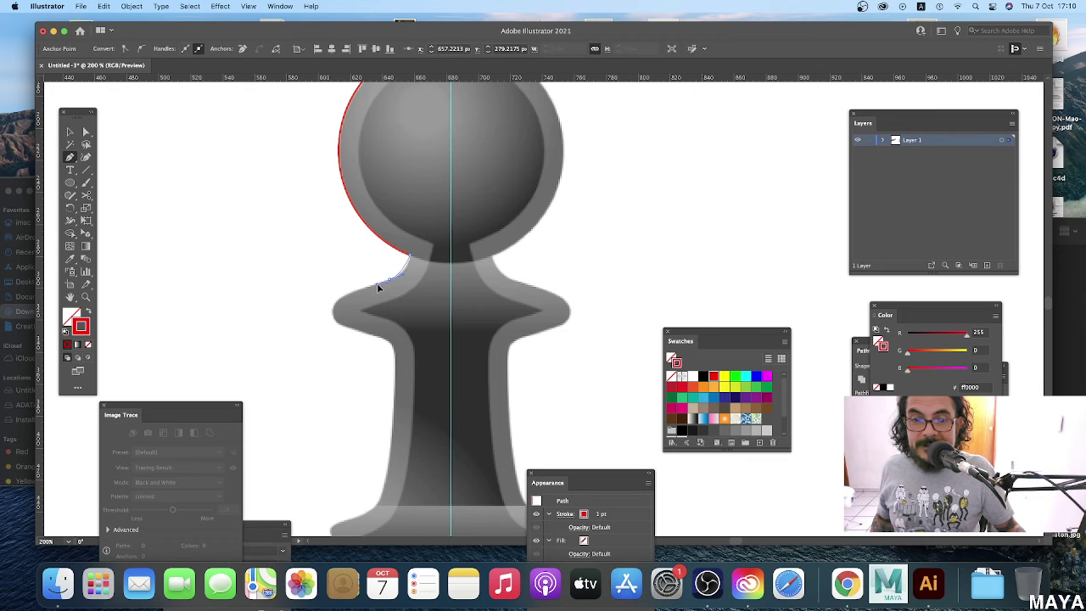
pyautogui.moveTo(370, 284)
pyautogui.mouseDown()
pyautogui.moveTo(332, 314)
pyautogui.moveTo(376, 335)
pyautogui.mouseUp()
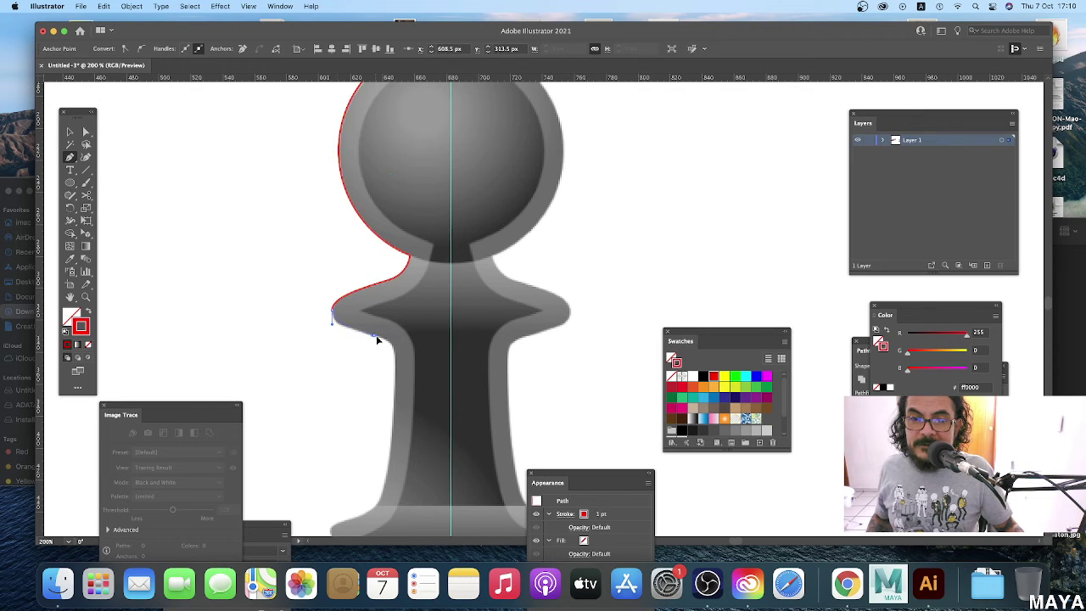
pyautogui.moveTo(394, 369); pyautogui.dragTo(396, 388)
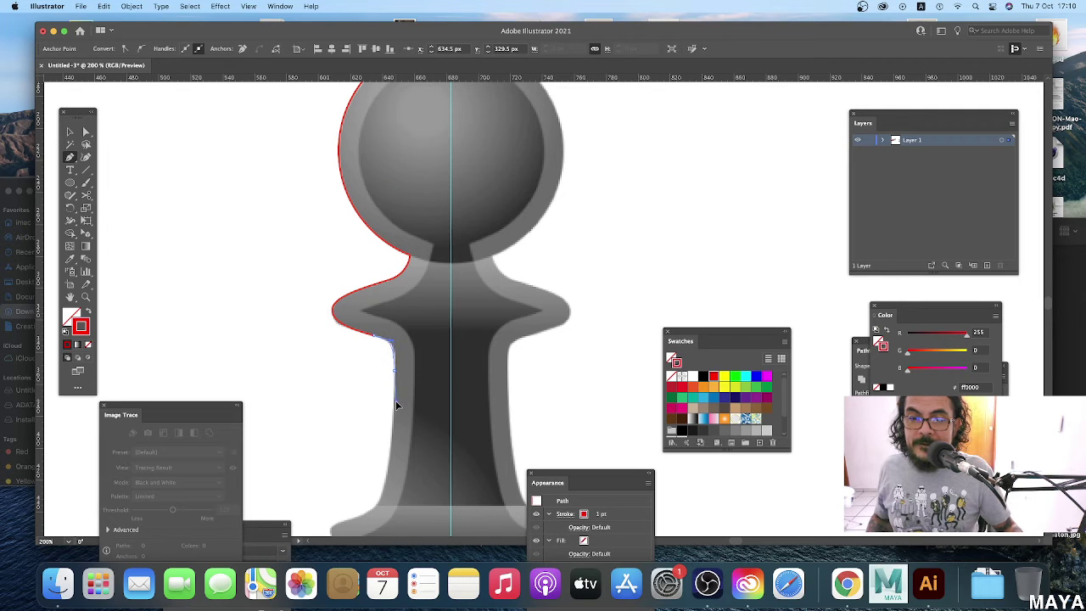
pyautogui.click(396, 407)
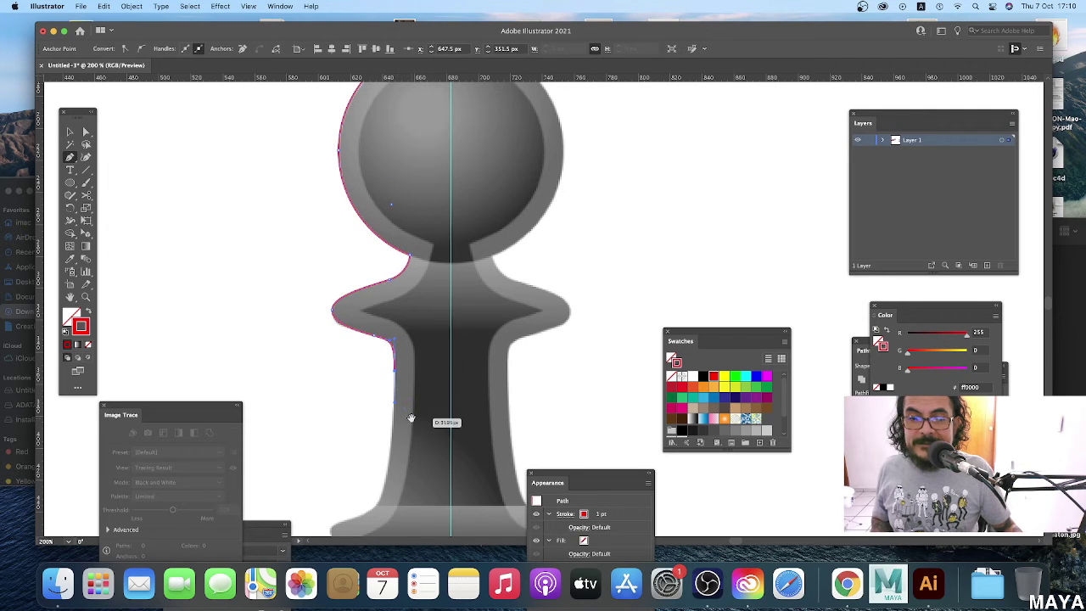
# Continue the outline down the stem's left edge and around the ring below it.
pyautogui.scroll(-3, 399, 416)
pyautogui.click(382, 395)
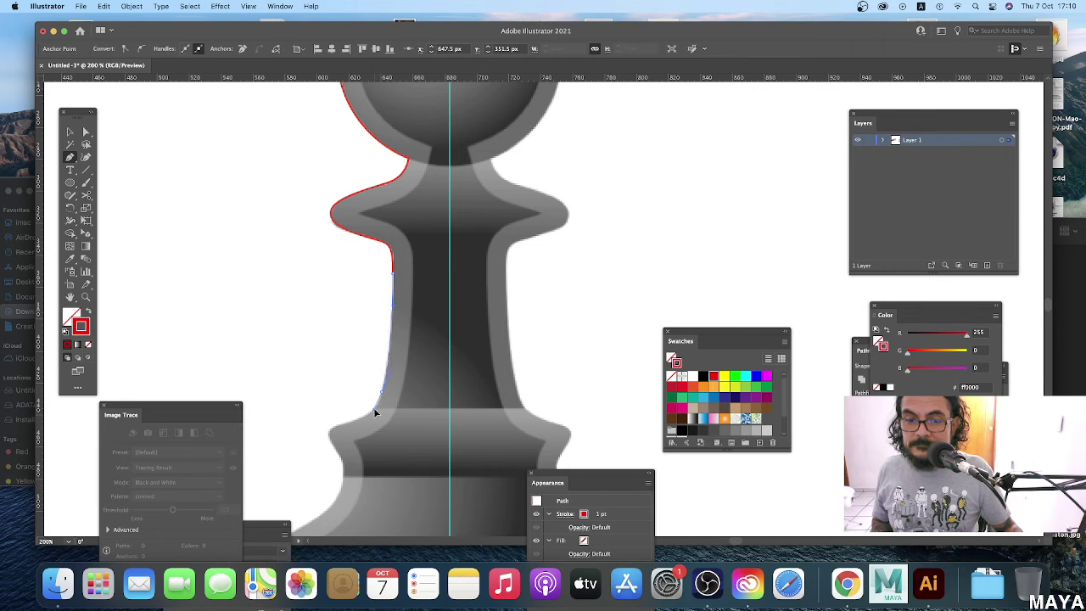
pyautogui.moveTo(375, 414); pyautogui.dragTo(335, 424)
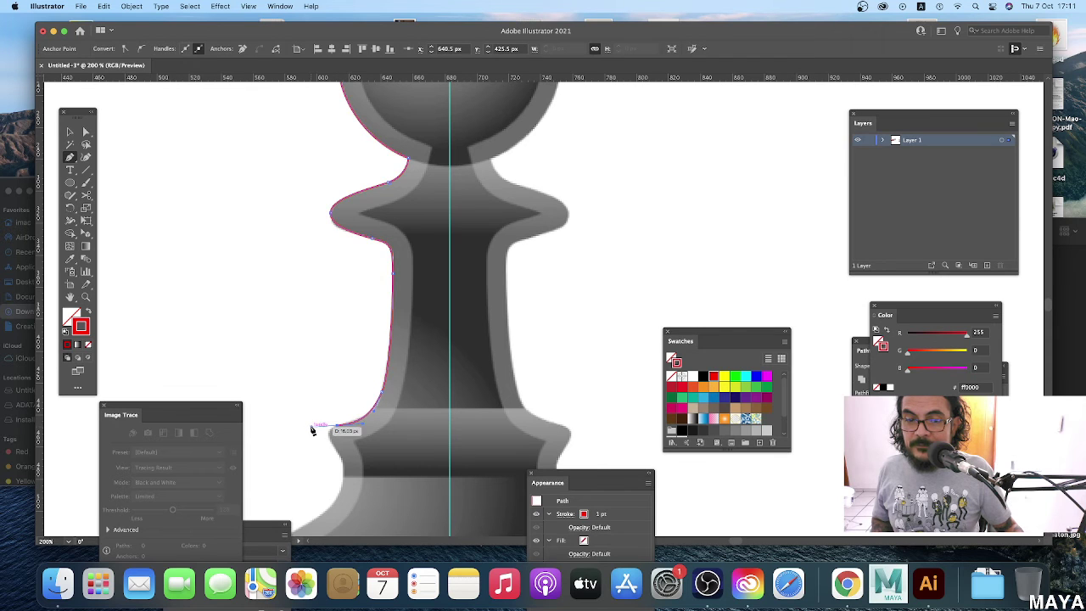
pyautogui.scroll(-3, 311, 431)
pyautogui.hscroll(2, 310, 430)
pyautogui.moveTo(276, 335); pyautogui.dragTo(285, 365)
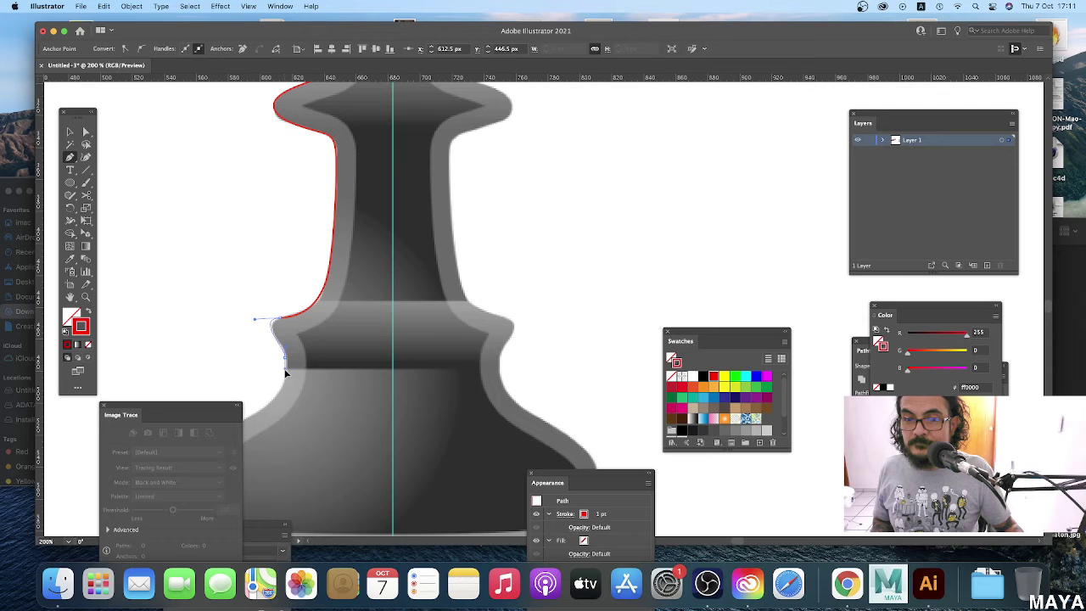
pyautogui.hscroll(-4, 285, 373)
pyautogui.scroll(-3, 334, 354)
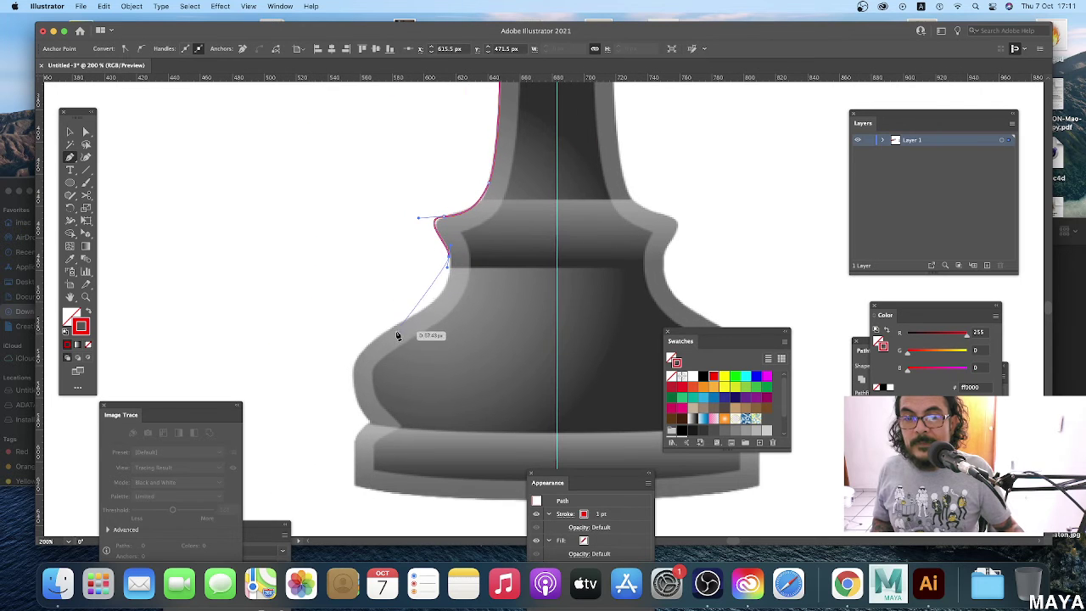
pyautogui.moveTo(391, 326); pyautogui.dragTo(338, 341)
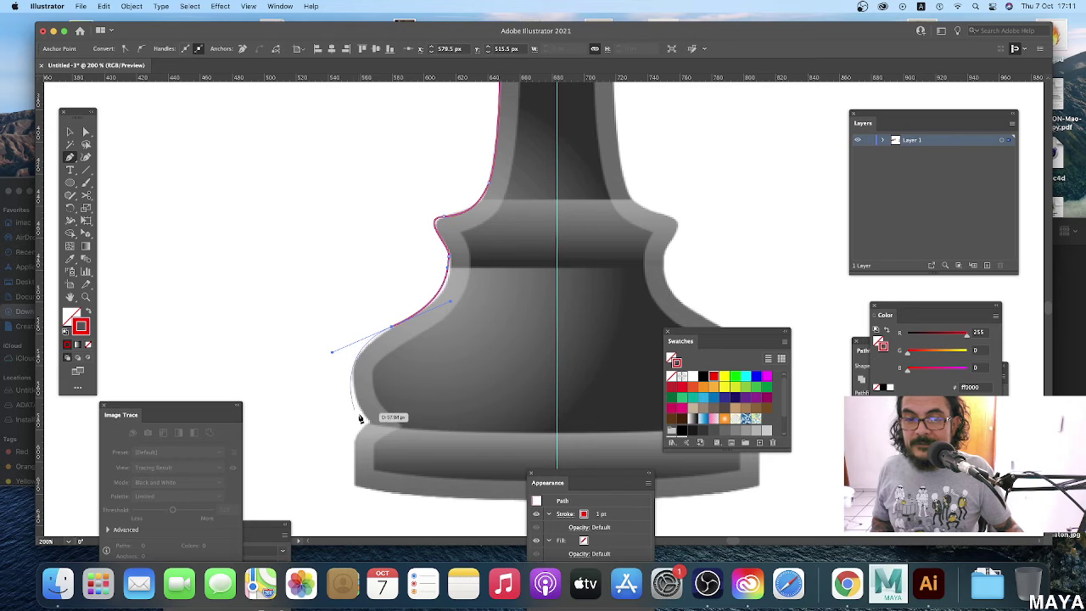
# Trace the base's bulging side and rim, ending the path on the centre guide.
pyautogui.moveTo(363, 417)
pyautogui.mouseDown()
pyautogui.moveTo(378, 429)
pyautogui.moveTo(399, 380)
pyautogui.mouseUp()
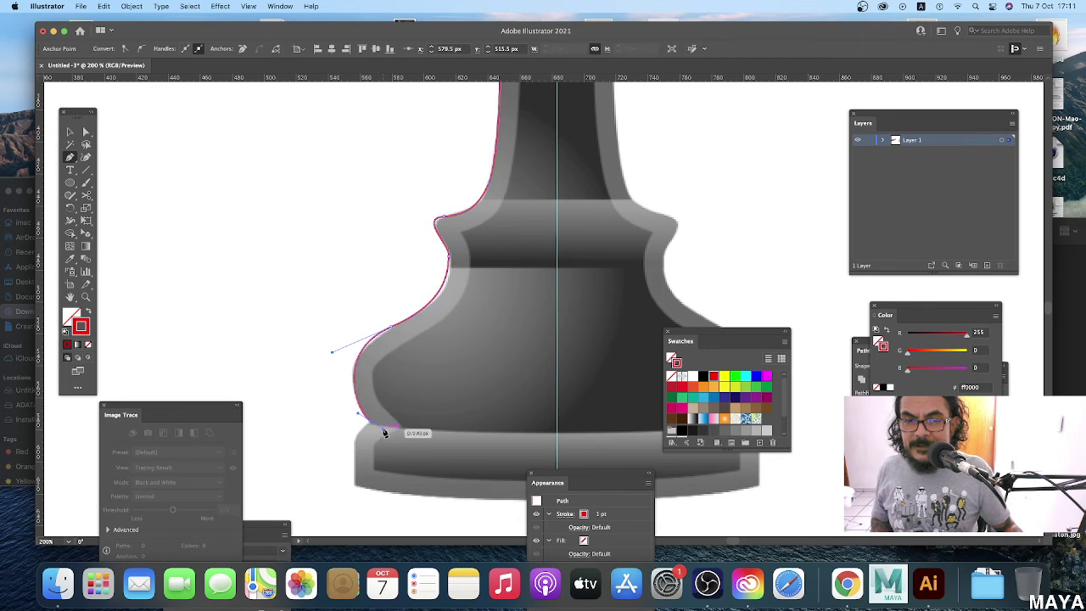
pyautogui.scroll(-2, 399, 380)
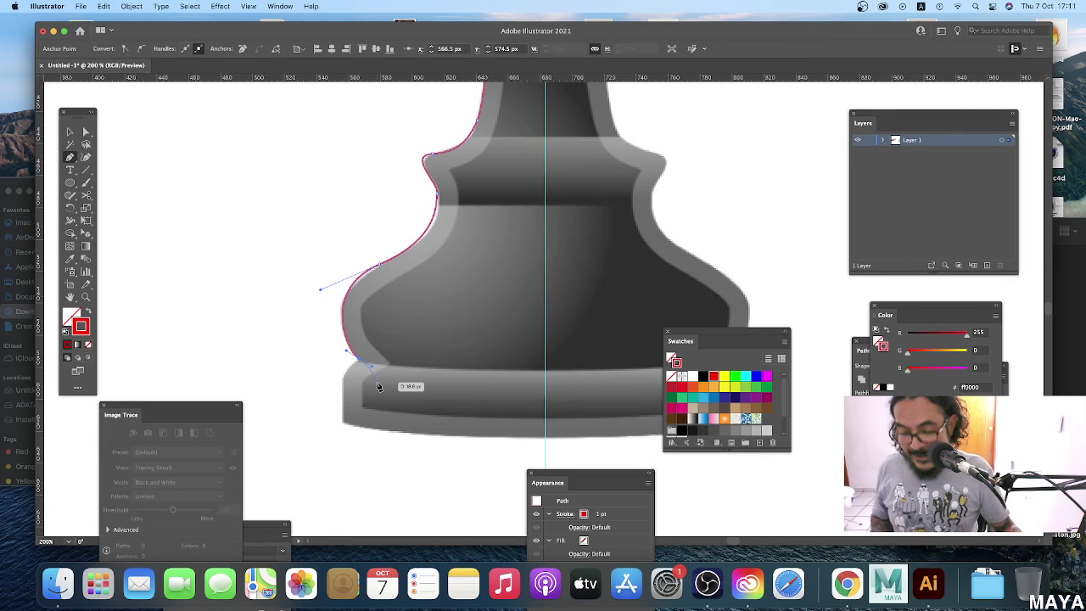
pyautogui.scroll(3, 380, 388)
pyautogui.hscroll(2, 453, 301)
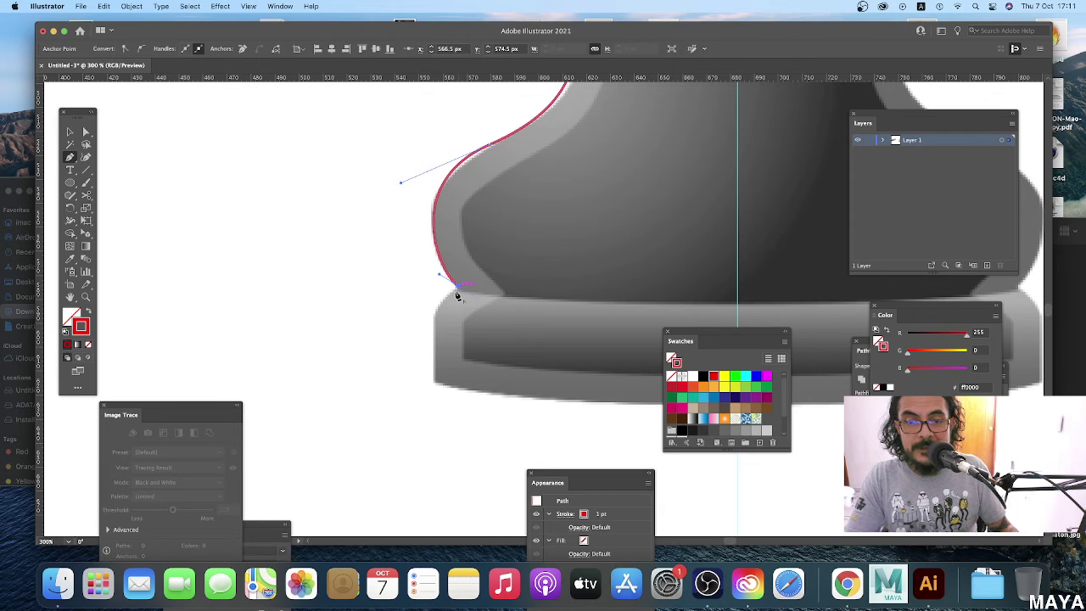
pyautogui.click(436, 314)
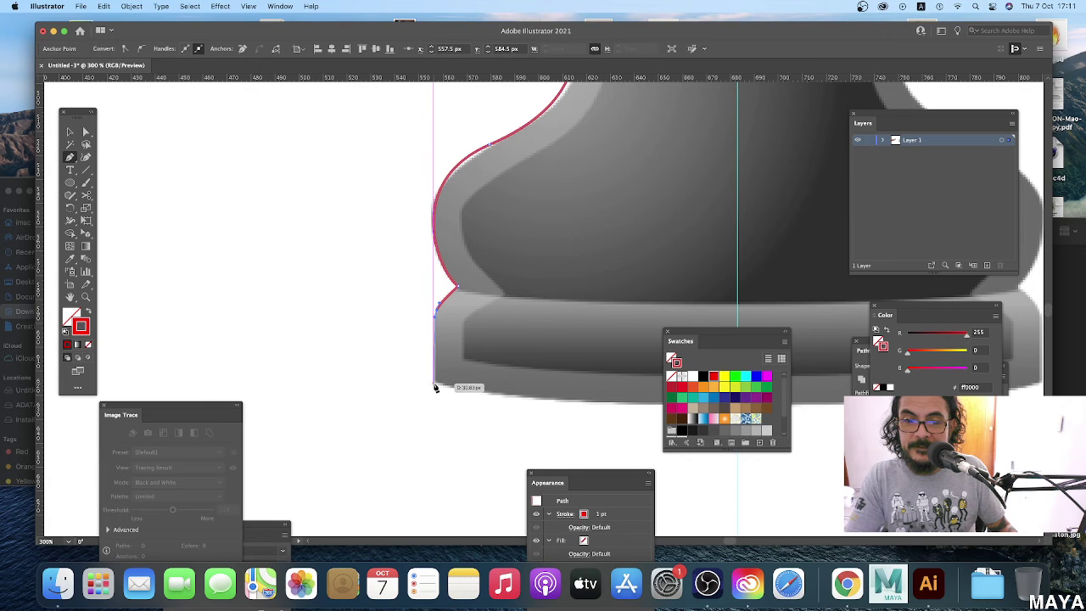
pyautogui.scroll(-5, 436, 382)
pyautogui.hscroll(5, 437, 382)
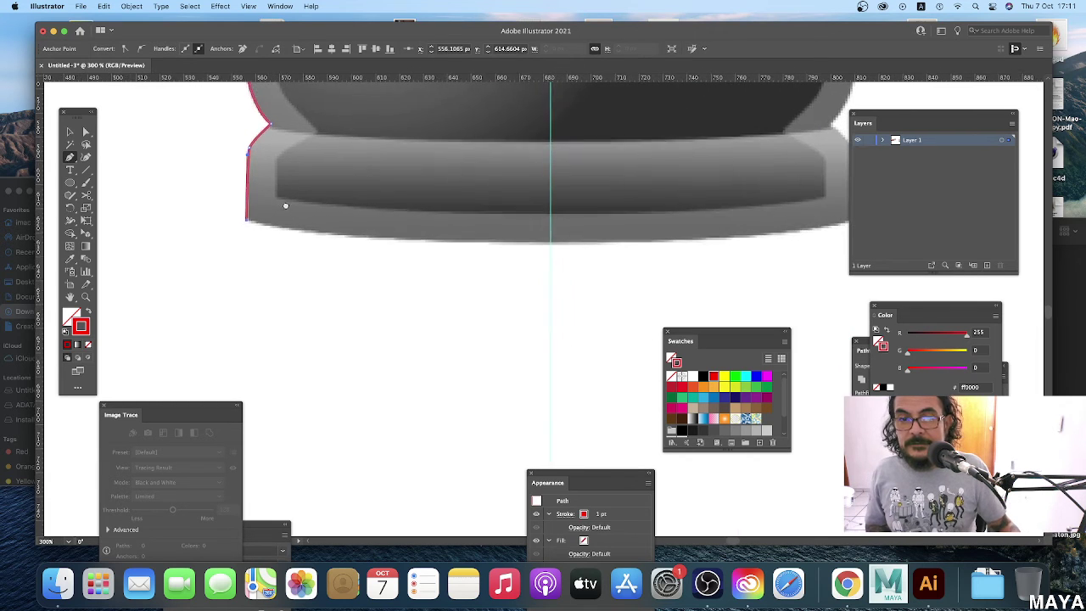
pyautogui.moveTo(547, 247); pyautogui.dragTo(692, 248)
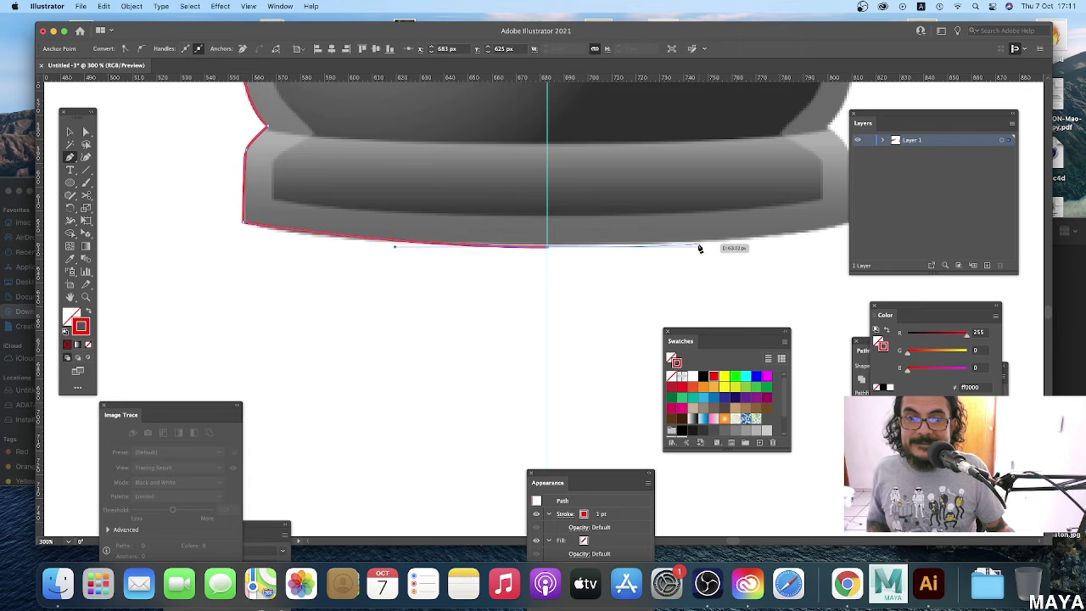
pyautogui.click(549, 248)
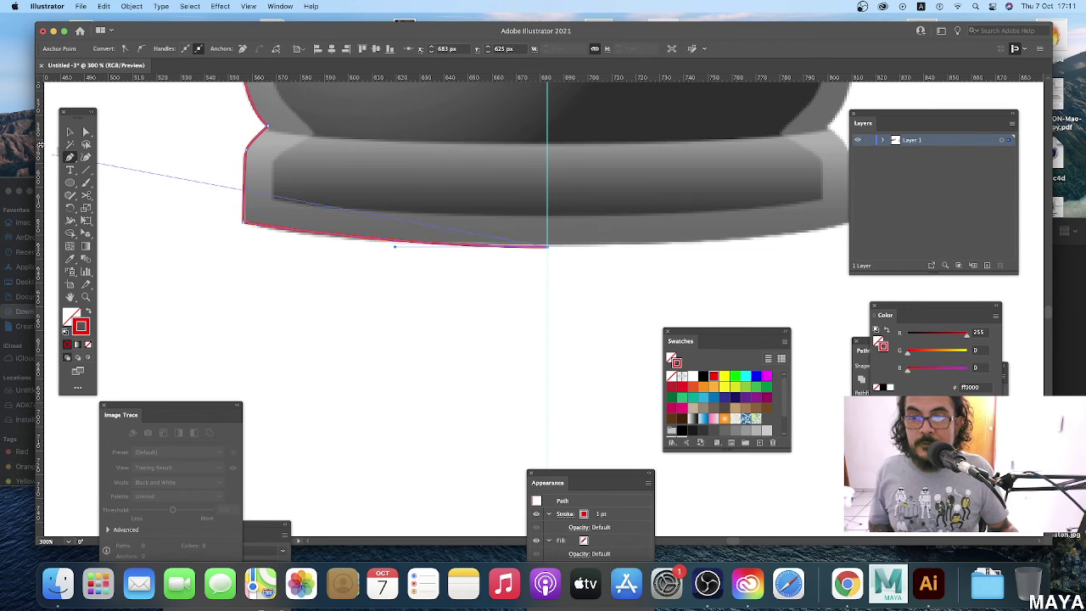
pyautogui.click(70, 131)
pyautogui.moveTo(477, 231); pyautogui.dragTo(482, 328)
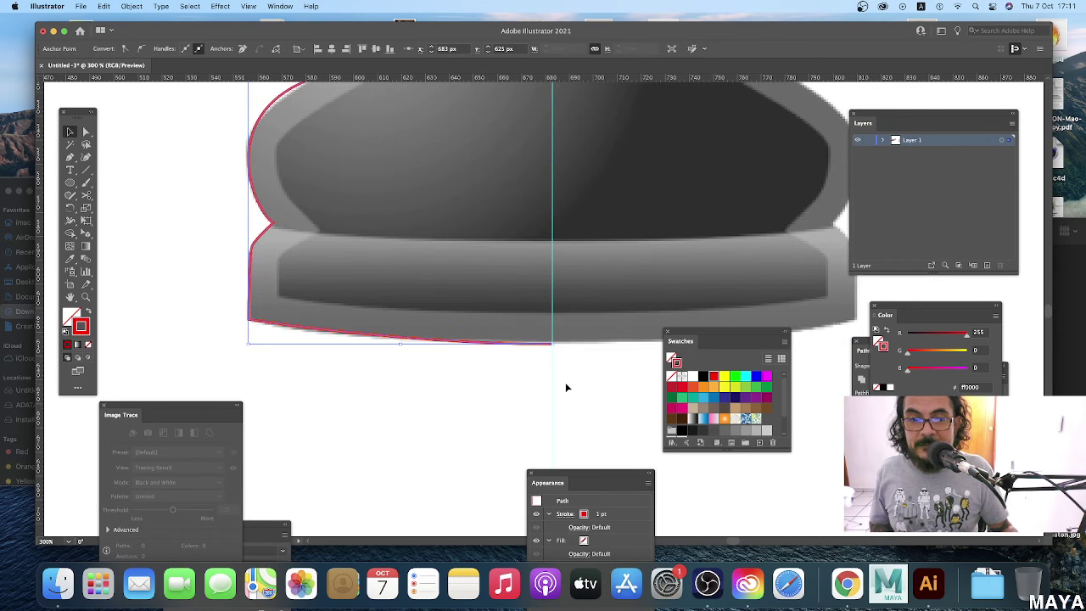
pyautogui.scroll(-3, 488, 363)
pyautogui.scroll(-3, 488, 363)
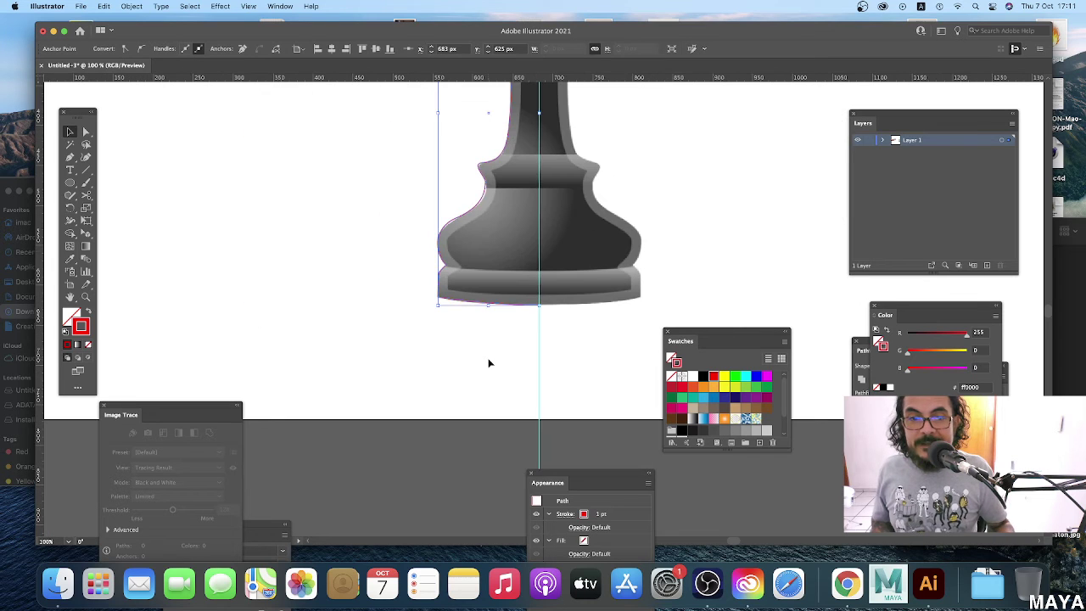
pyautogui.scroll(-1, 463, 361)
pyautogui.moveTo(478, 310); pyautogui.dragTo(458, 413)
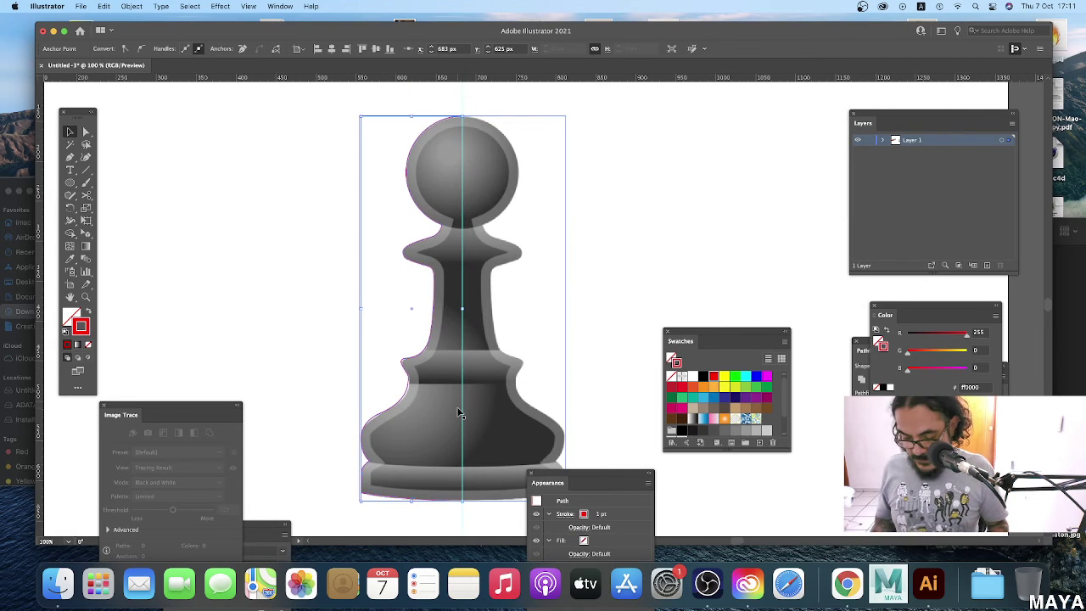
pyautogui.hotkey('ctrl', 'y')
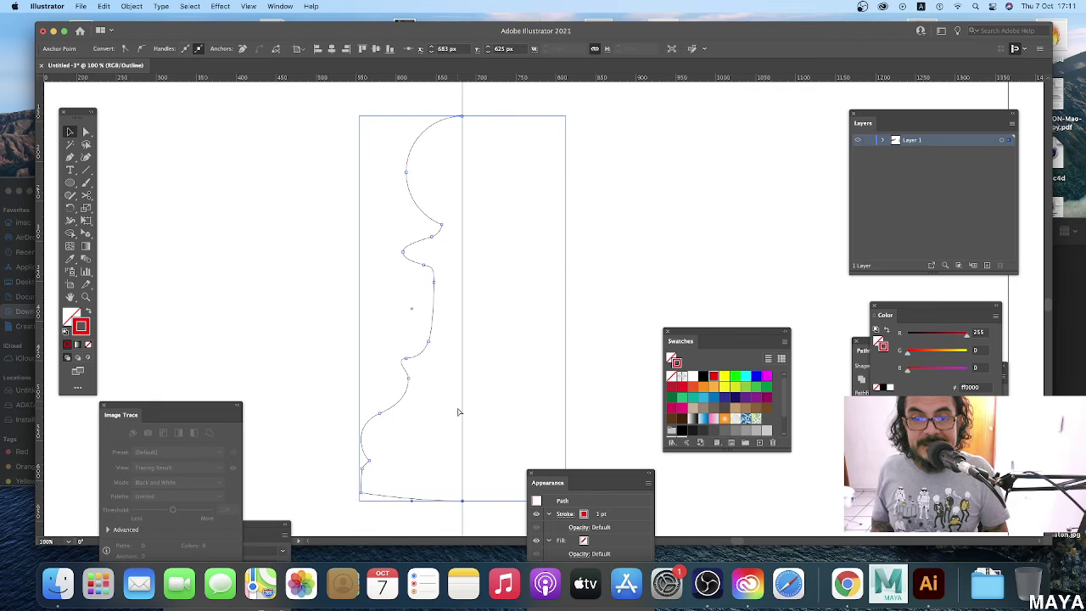
pyautogui.hotkey('ctrl', 'y')
pyautogui.hotkey('ctrl', 'y')
pyautogui.click(458, 412)
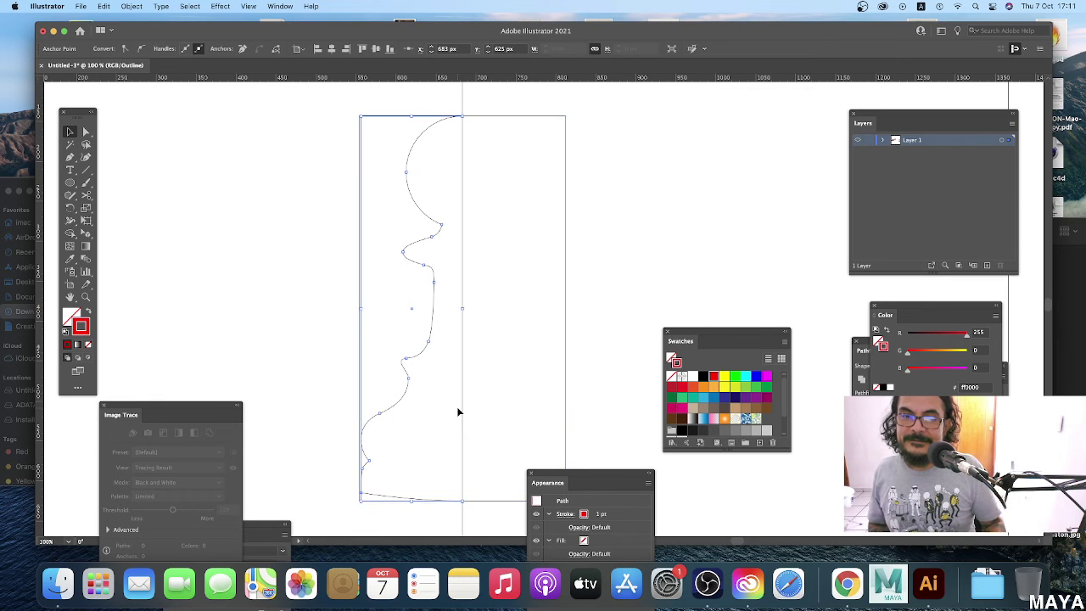
pyautogui.click(606, 371)
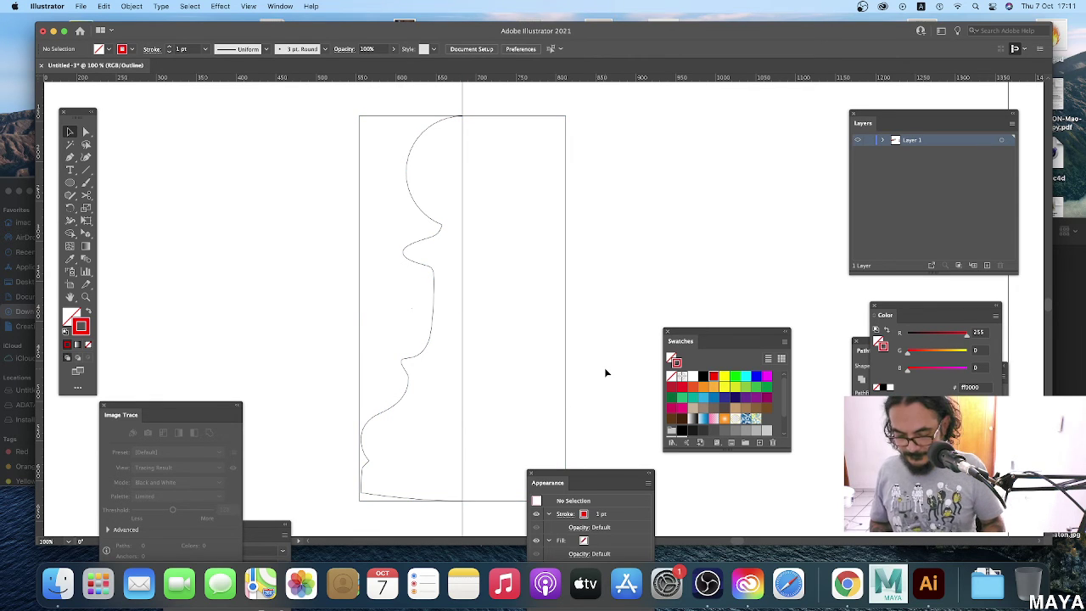
pyautogui.hotkey('ctrl', 'y')
pyautogui.click(434, 325)
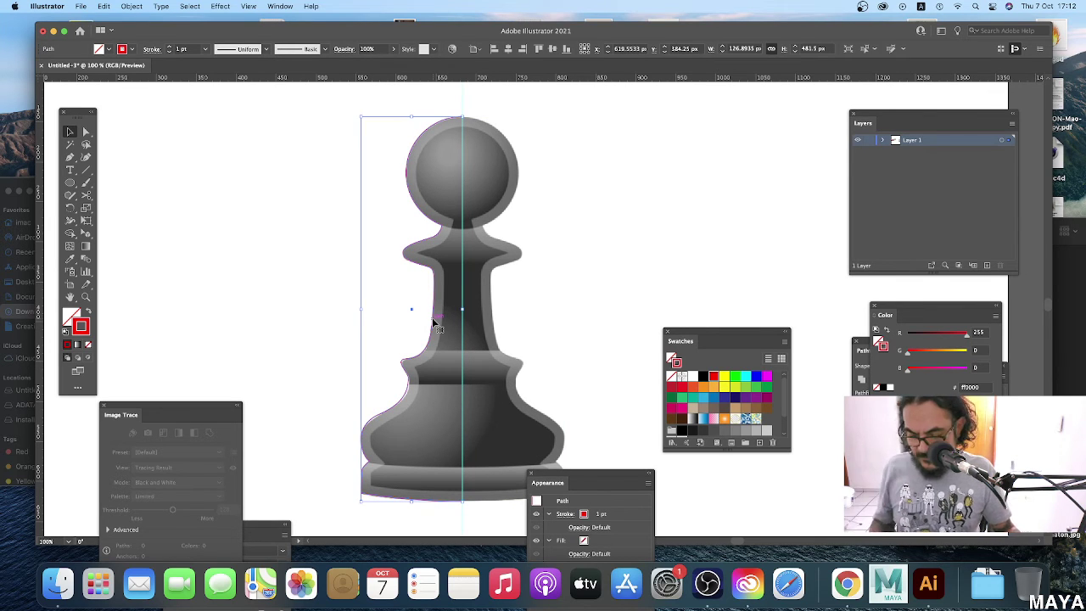
# Move the lower-collar anchors so the red outline's curve follows the pawn's edge.
pyautogui.press('a')
pyautogui.scroll(-2, 459, 335)
pyautogui.hscroll(-3, 458, 335)
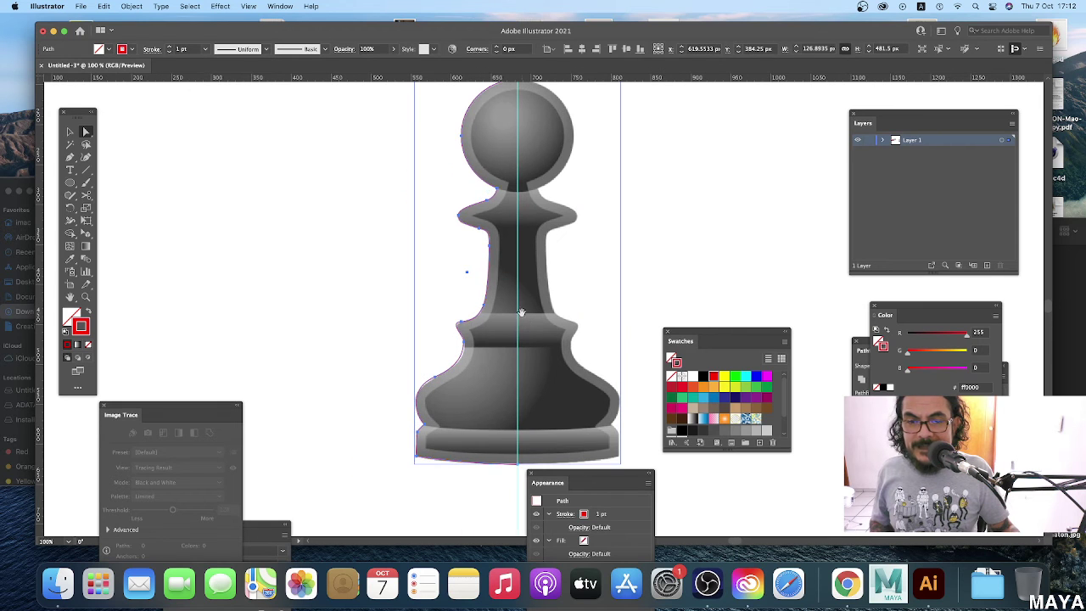
pyautogui.press('v')
pyautogui.scroll(3, 473, 344)
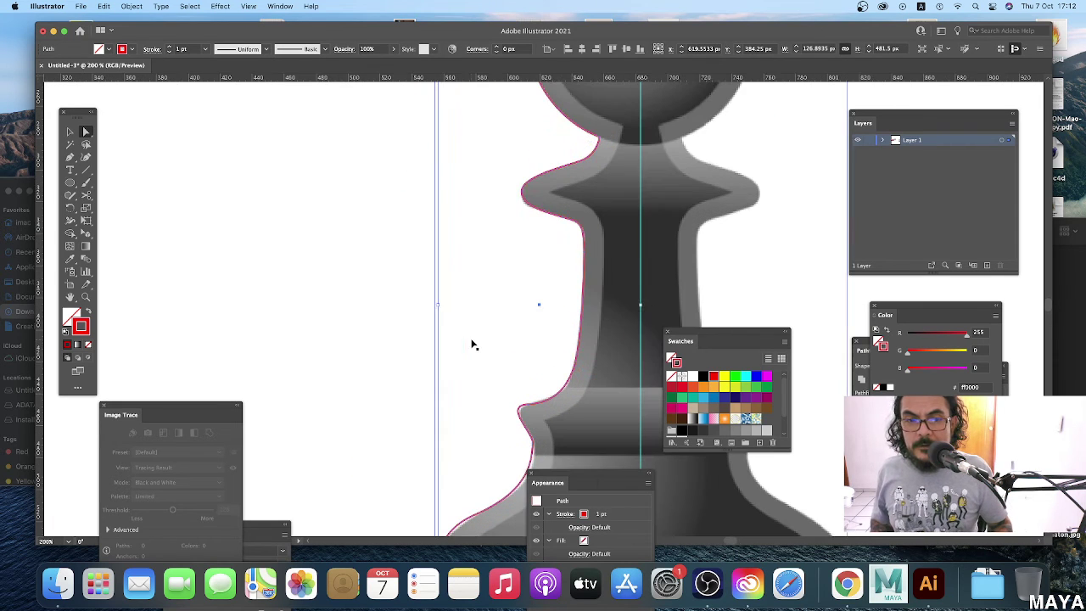
pyautogui.moveTo(484, 351); pyautogui.dragTo(333, 297)
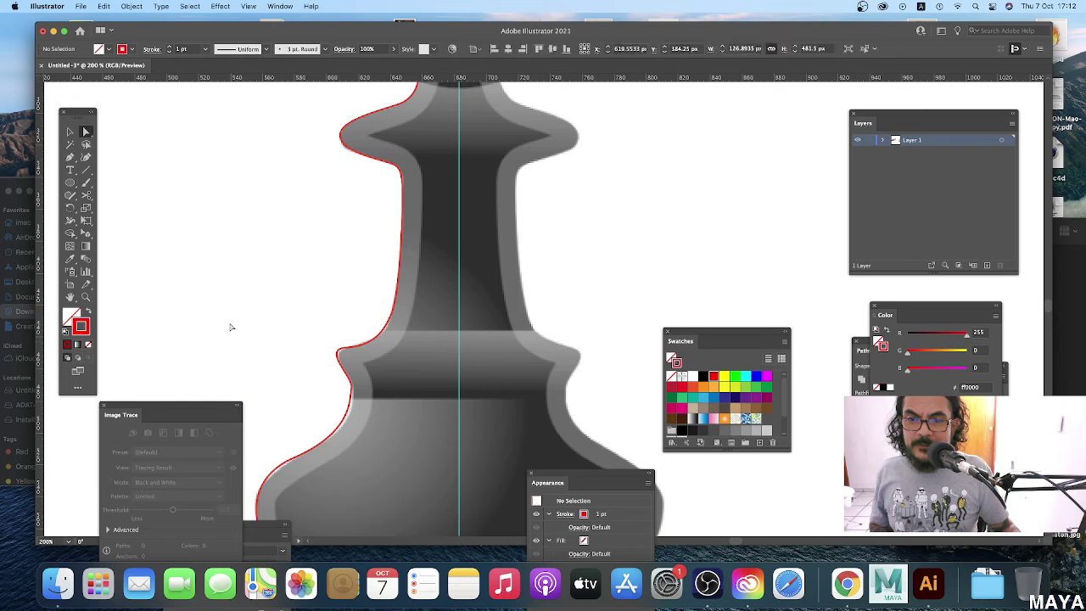
pyautogui.click(370, 344)
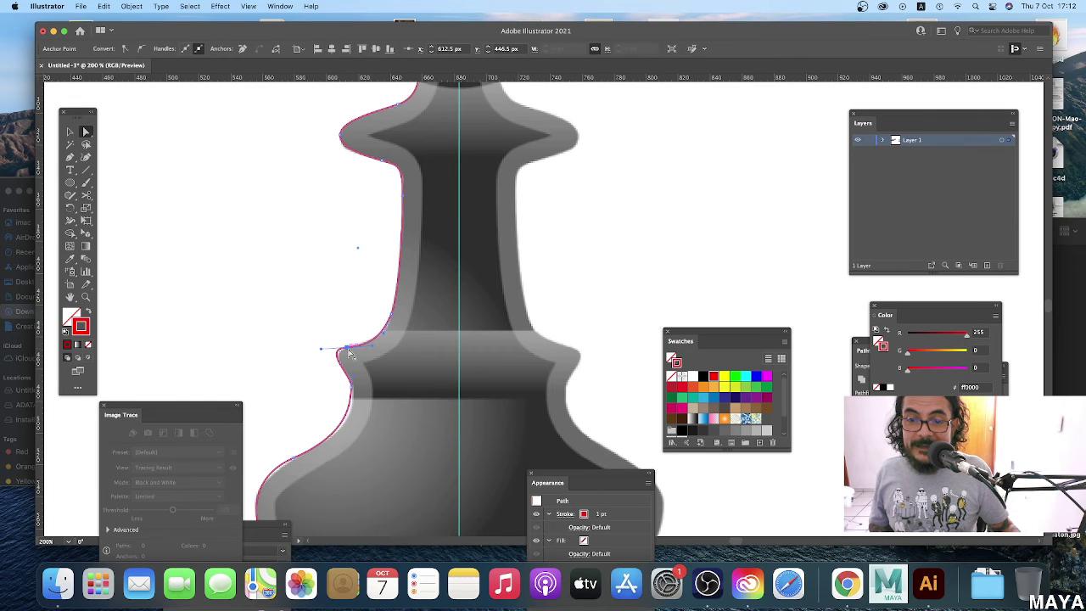
pyautogui.press('super+equal')
pyautogui.hscroll(5, 348, 352)
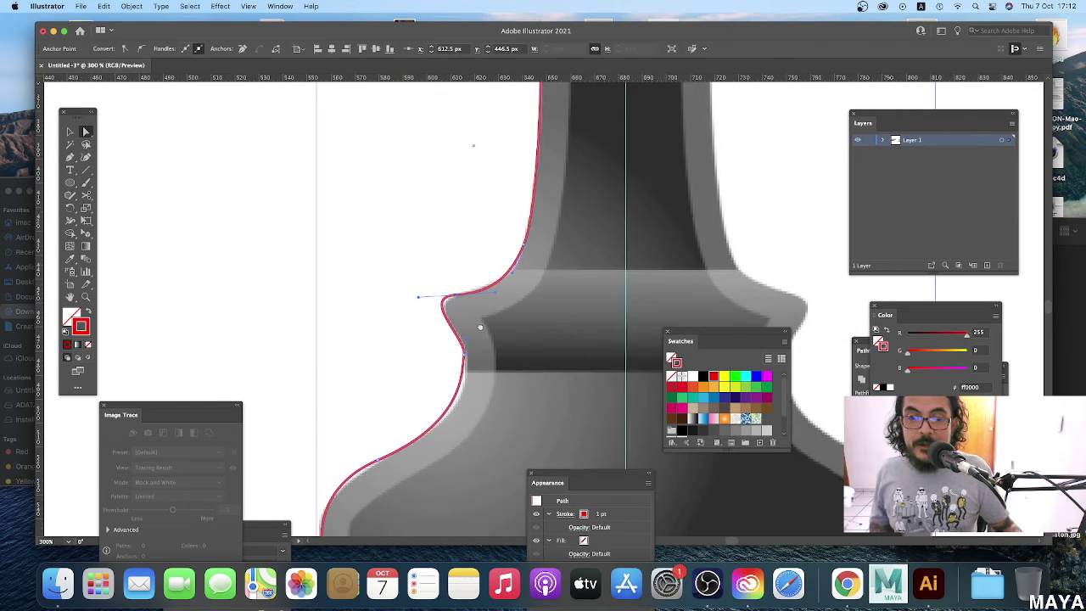
pyautogui.moveTo(386, 280); pyautogui.dragTo(391, 275)
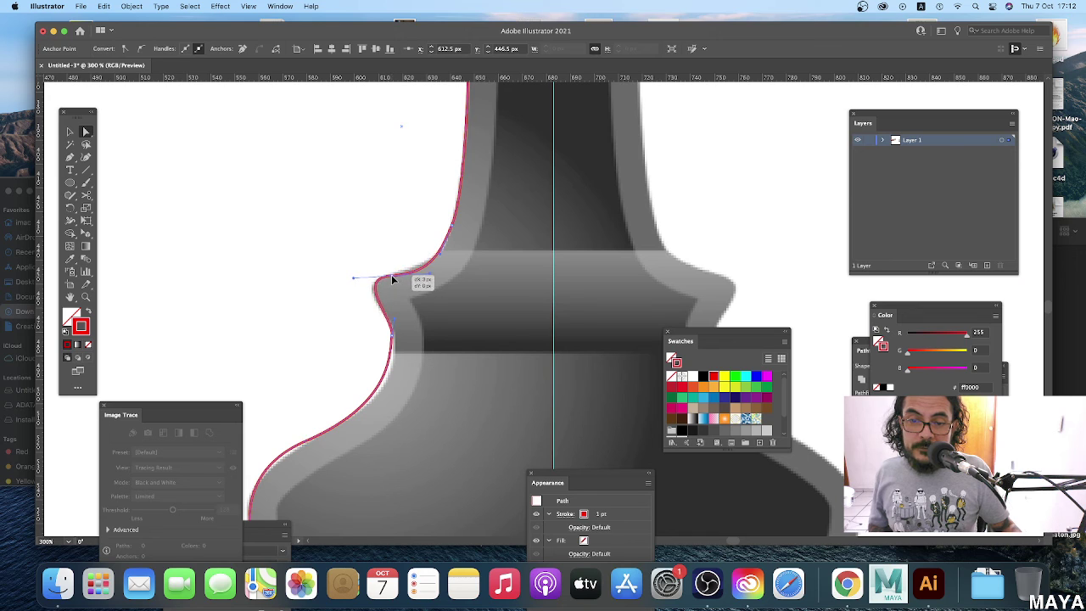
pyautogui.moveTo(393, 342); pyautogui.dragTo(397, 342)
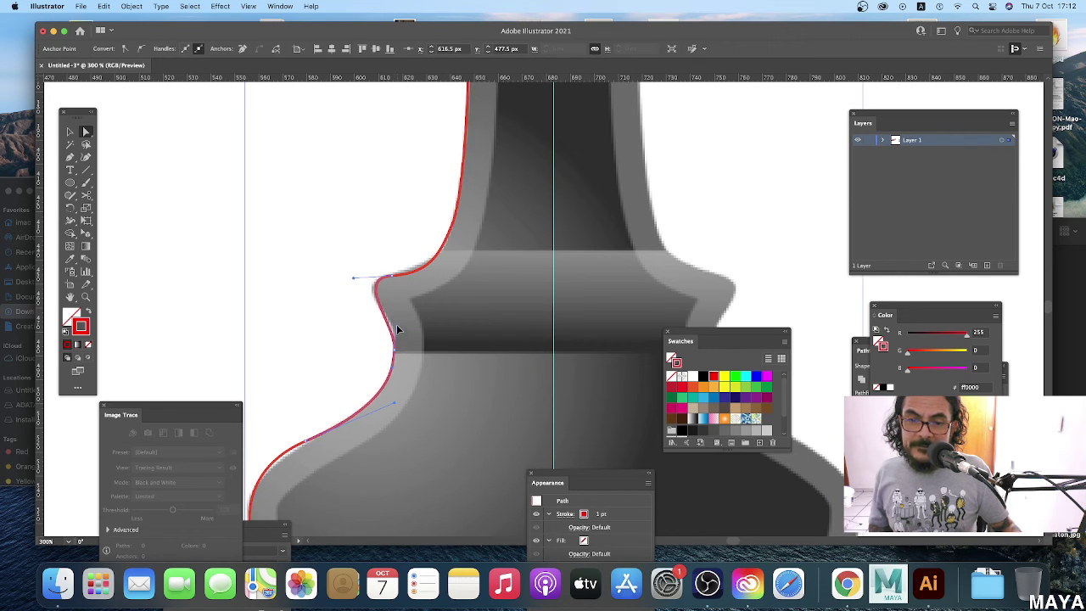
# Pan around to check the reshaped collar curve, then zoom out to the whole pawn.
pyautogui.scroll(-5, 412, 331)
pyautogui.hscroll(-3, 411, 330)
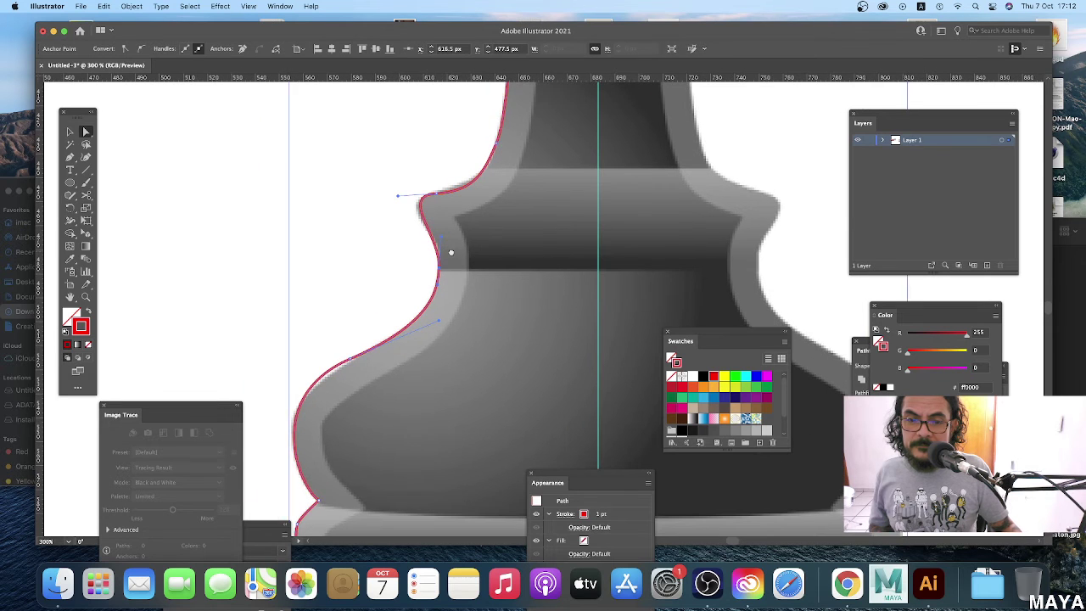
pyautogui.scroll(3, 470, 345)
pyautogui.hscroll(2, 470, 345)
pyautogui.scroll(3, 461, 381)
pyautogui.scroll(3, 485, 347)
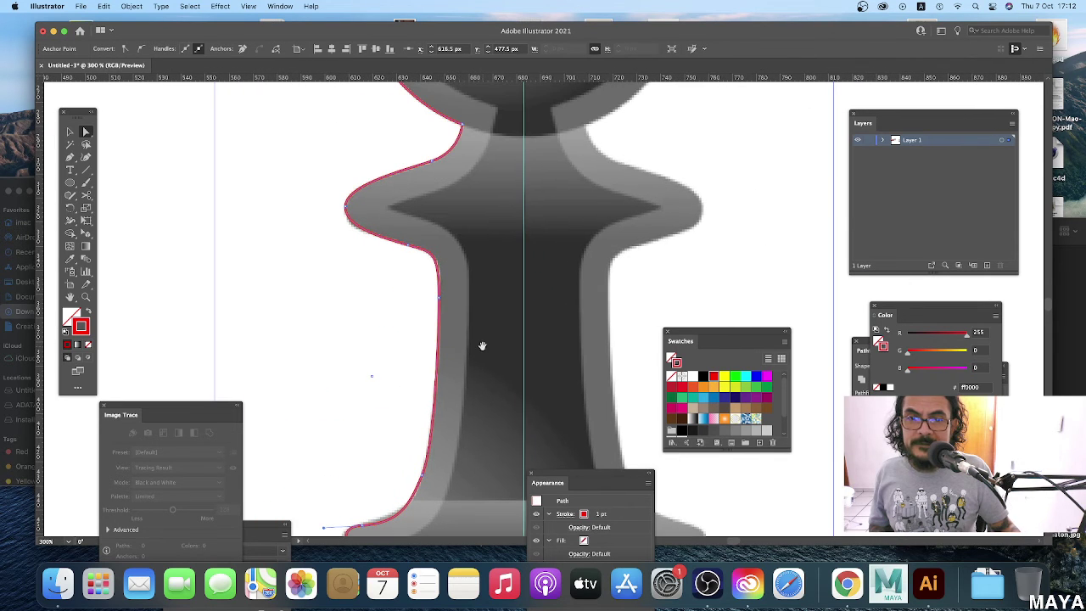
pyautogui.scroll(3, 475, 348)
pyautogui.hscroll(3, 465, 381)
pyautogui.hscroll(-3, 388, 412)
pyautogui.scroll(2, 388, 412)
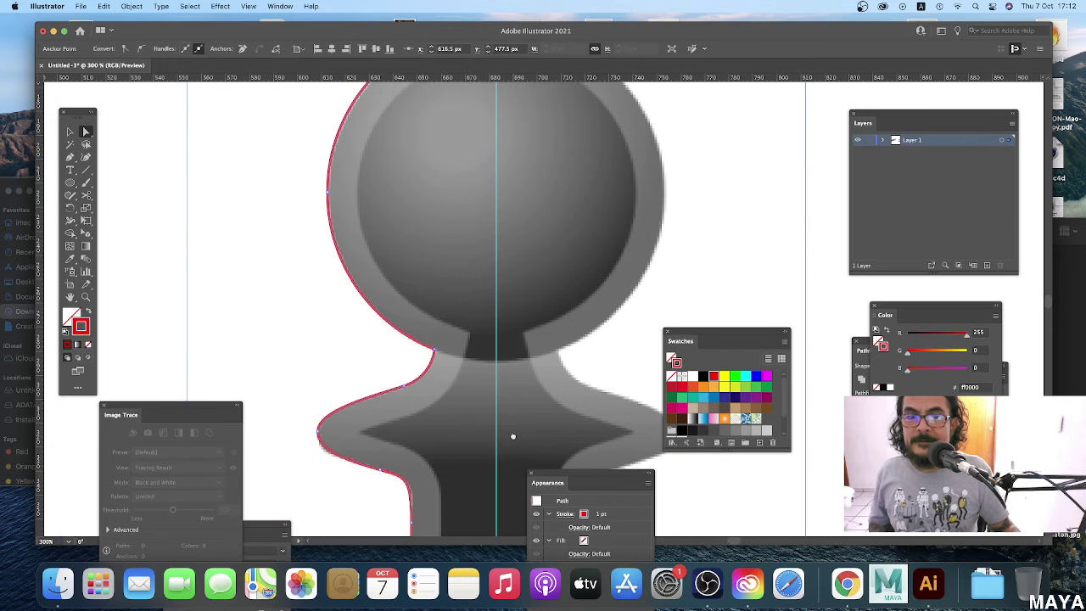
pyautogui.press('v')
pyautogui.press('super+minus')
pyautogui.press('super+minus')
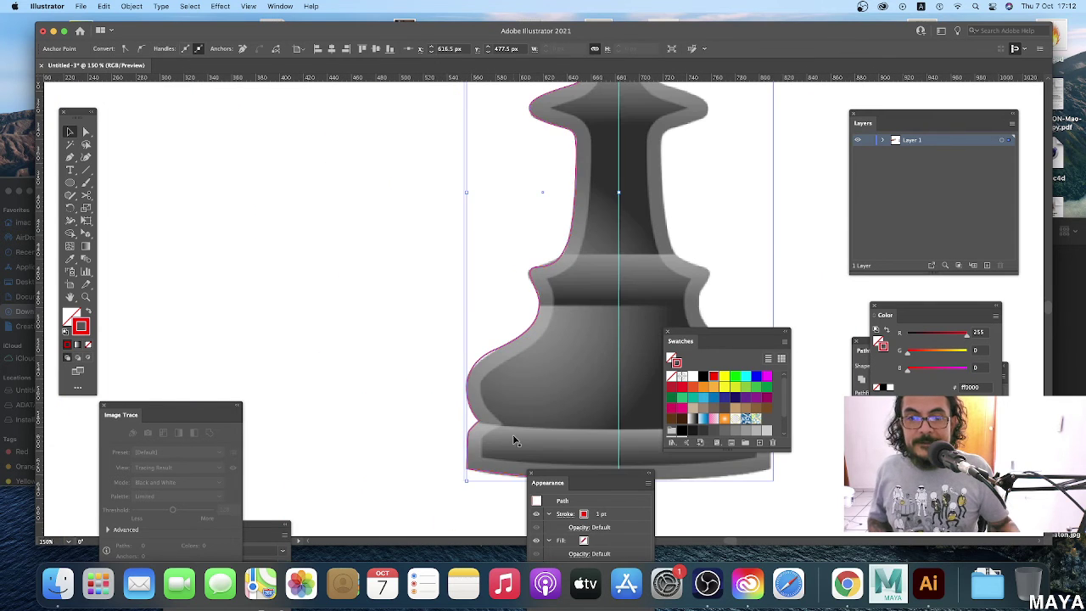
pyautogui.press('super+minus')
pyautogui.press('super+minus')
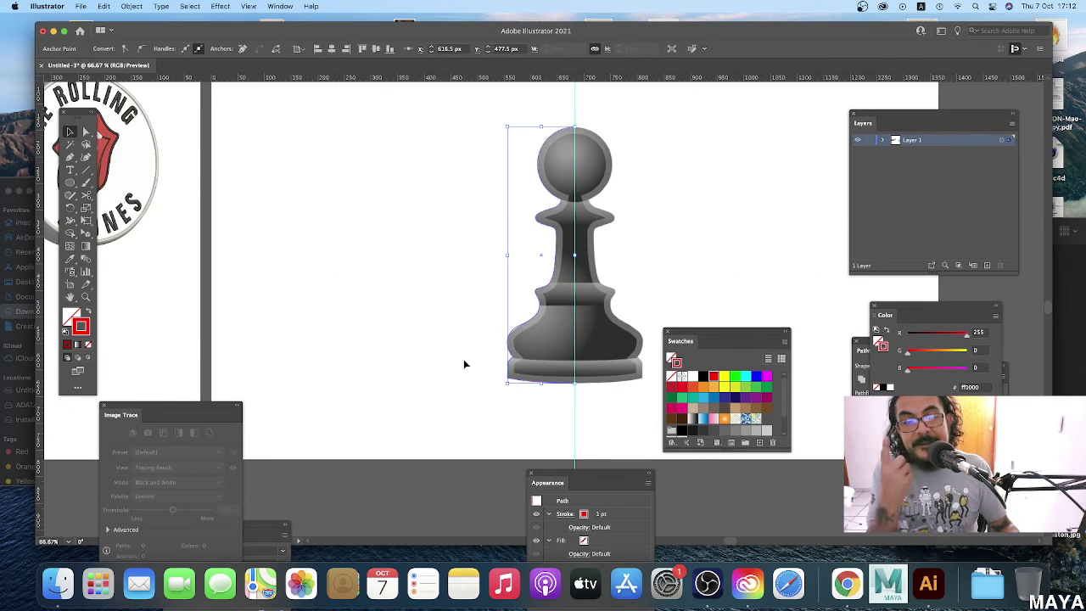
# Give the pawn half-outline path a brown a67c52 stroke instead of red.
pyautogui.click(566, 280)
pyautogui.moveTo(567, 280); pyautogui.dragTo(417, 325)
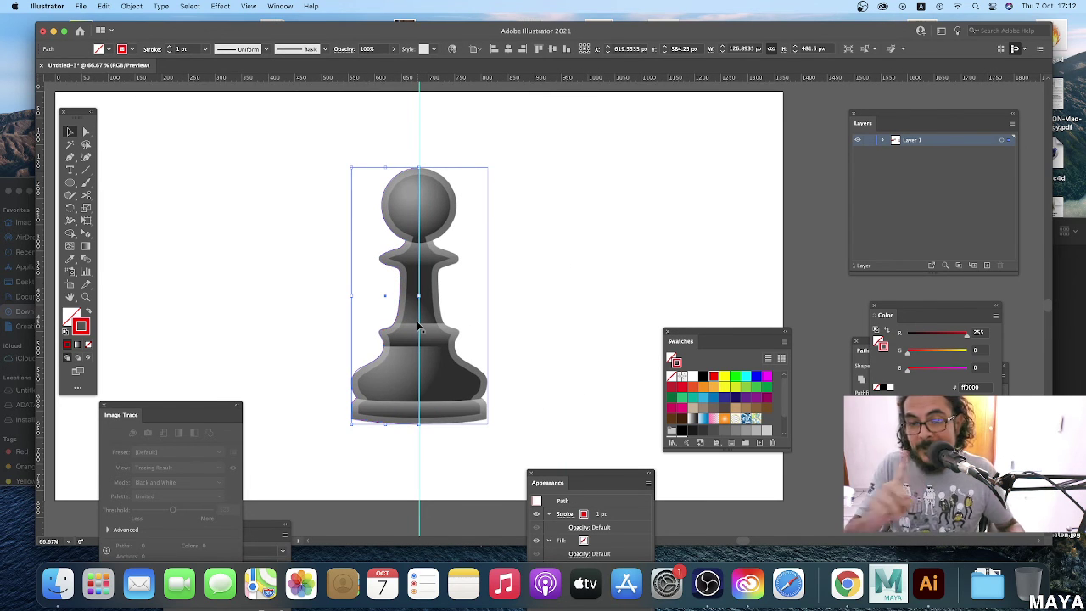
pyautogui.moveTo(694, 332); pyautogui.dragTo(726, 322)
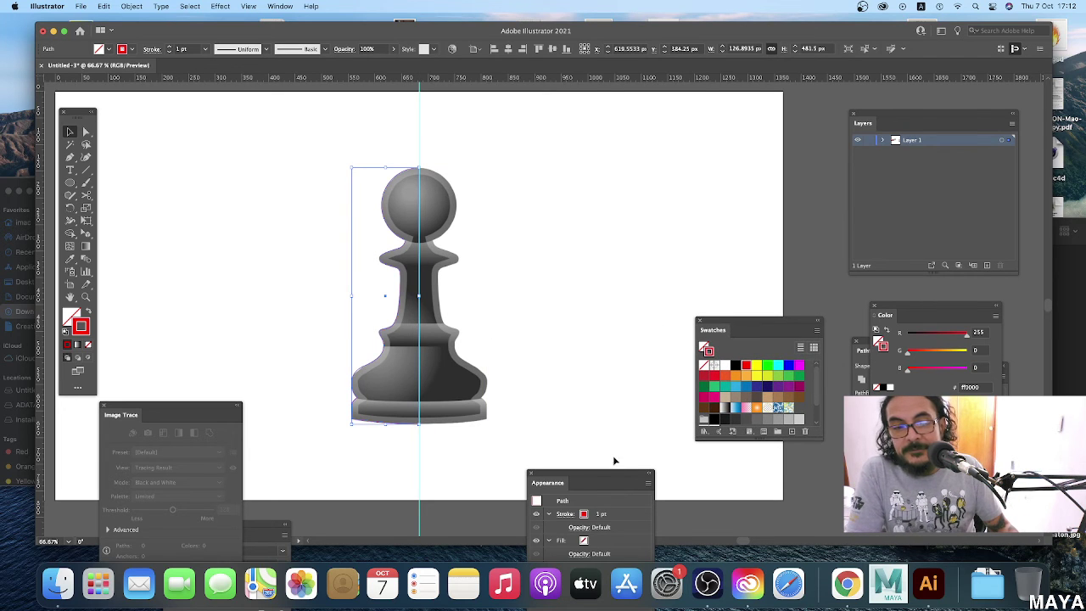
pyautogui.moveTo(606, 475); pyautogui.dragTo(617, 164)
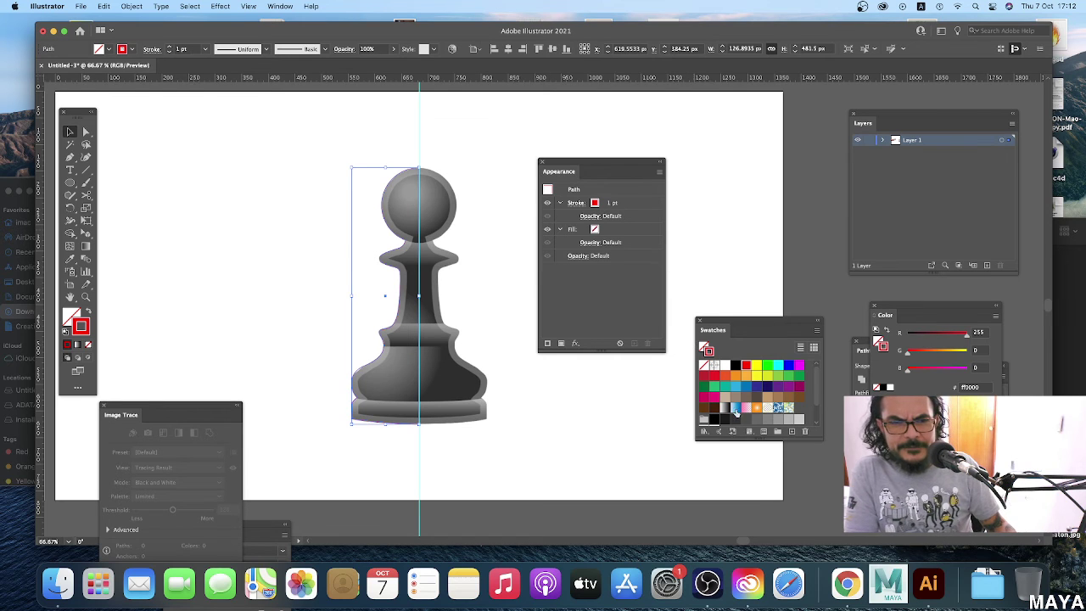
pyautogui.click(777, 406)
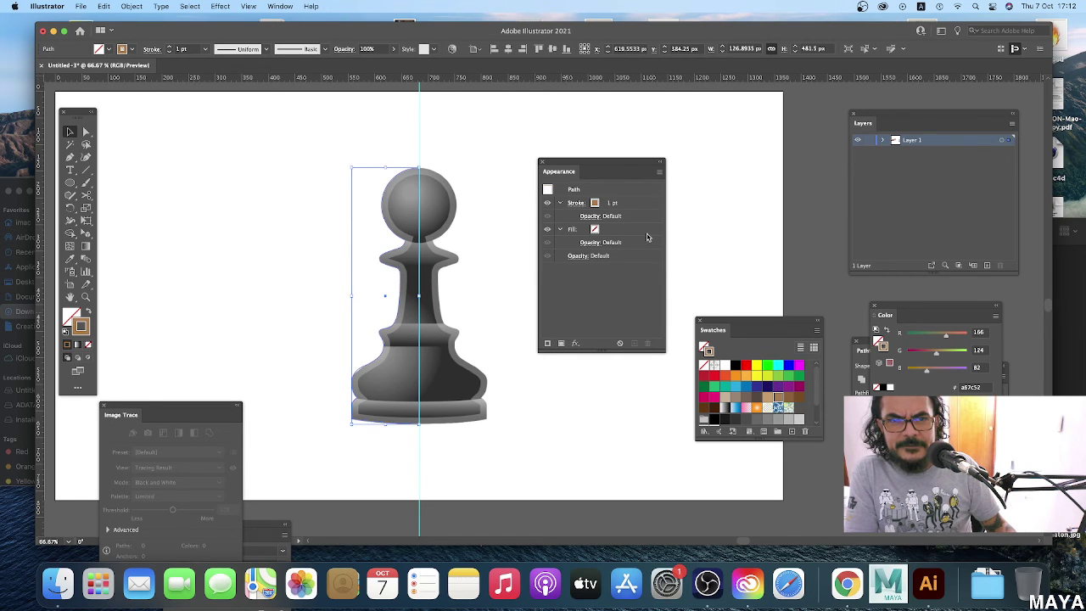
# Shift the Appearance panel further aside and bring up its effects list.
pyautogui.moveTo(604, 174); pyautogui.dragTo(633, 156)
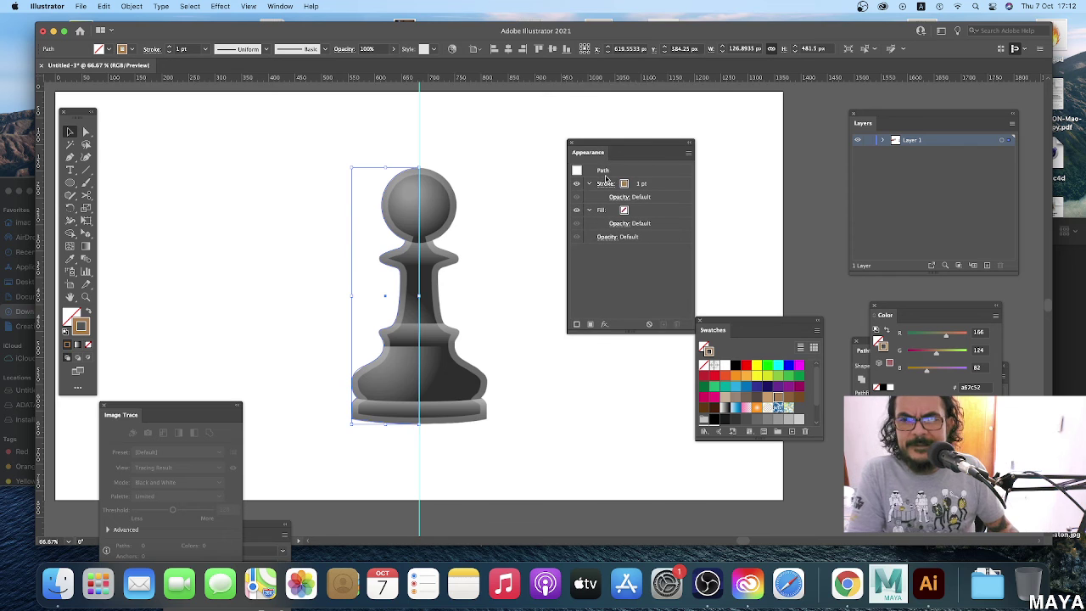
pyautogui.moveTo(649, 145); pyautogui.dragTo(665, 140)
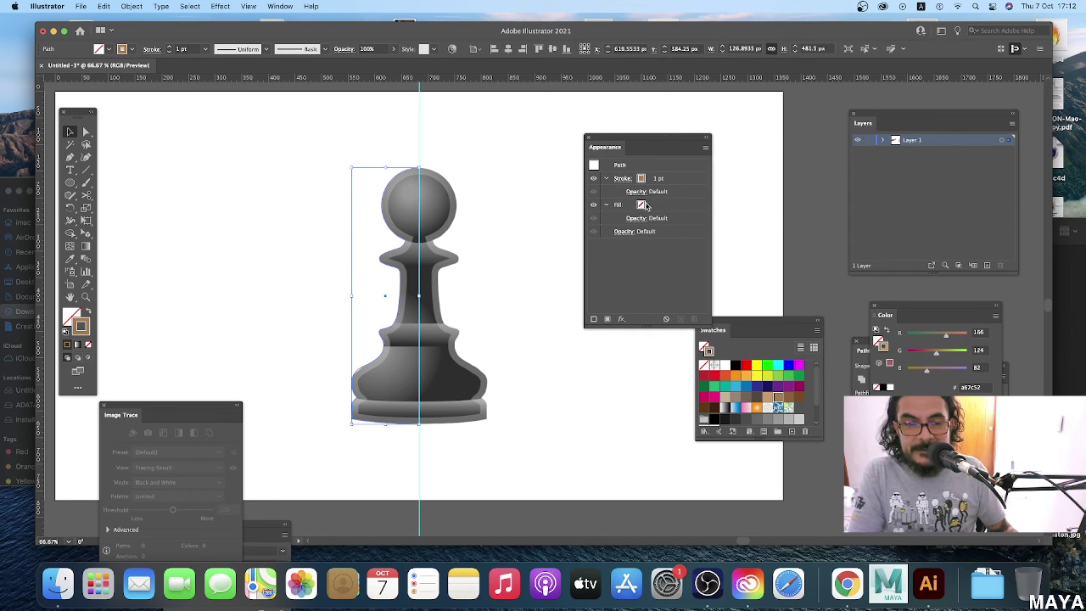
pyautogui.moveTo(642, 142); pyautogui.dragTo(669, 116)
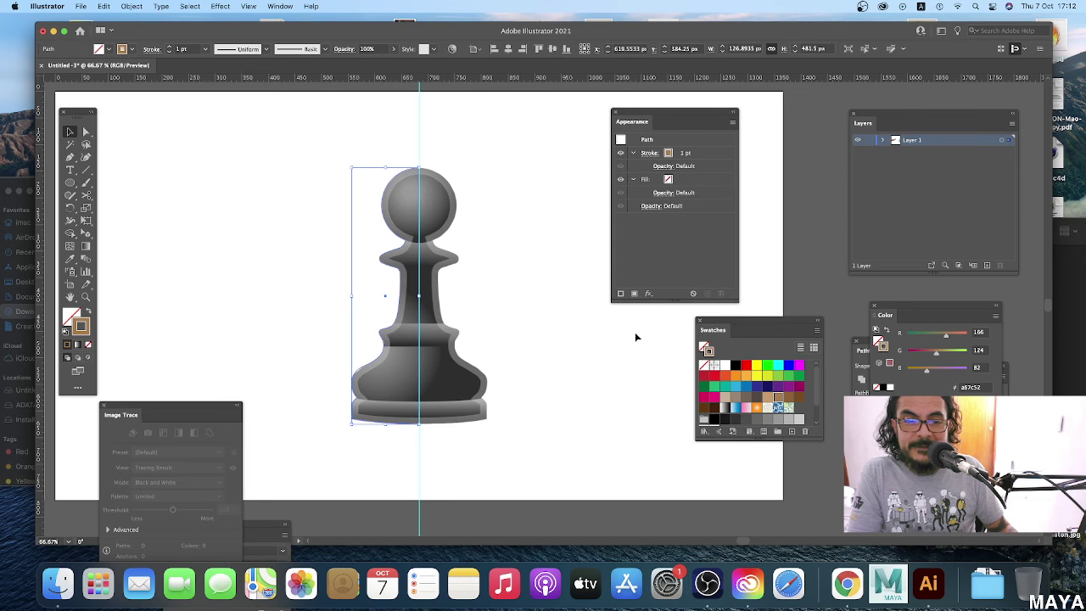
pyautogui.click(649, 295)
pyautogui.moveTo(656, 309)
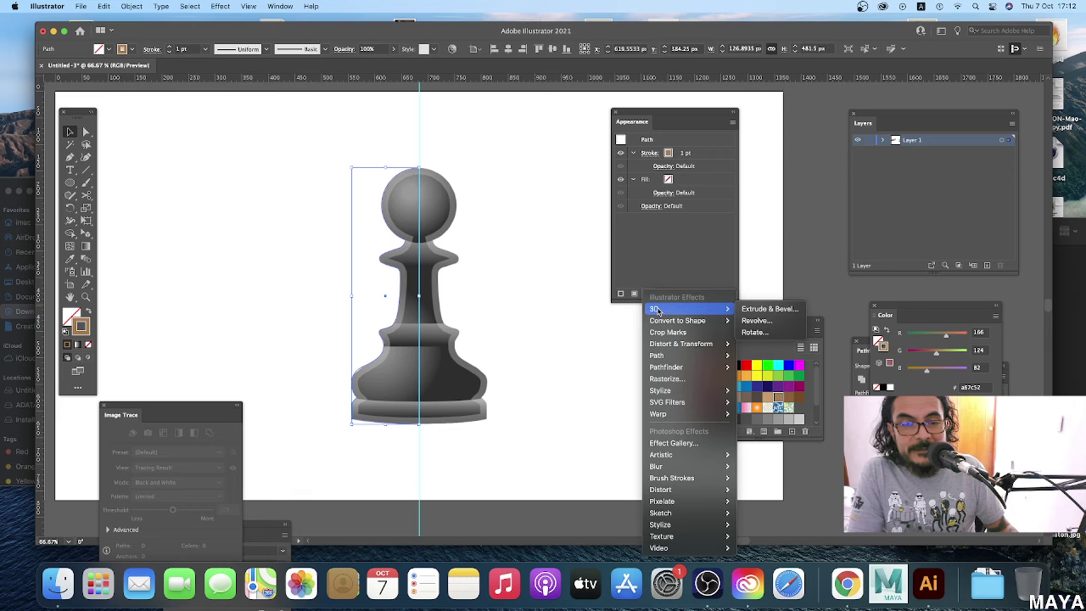
# Apply an fx 3D Revolve effect to the brown outline and move the options dialog off the pawn.
pyautogui.click(651, 297)
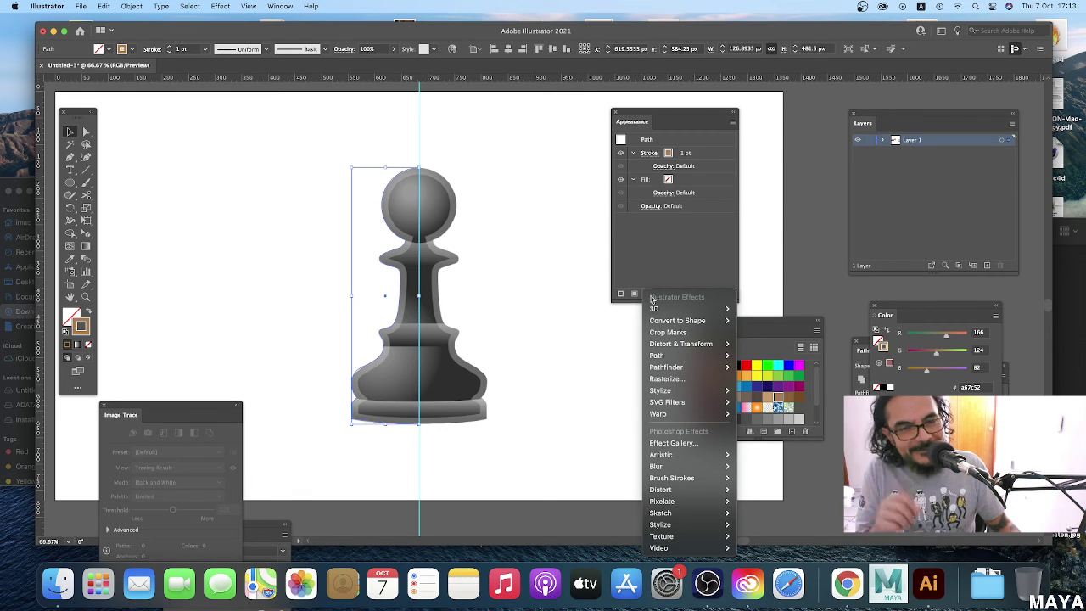
pyautogui.click(646, 295)
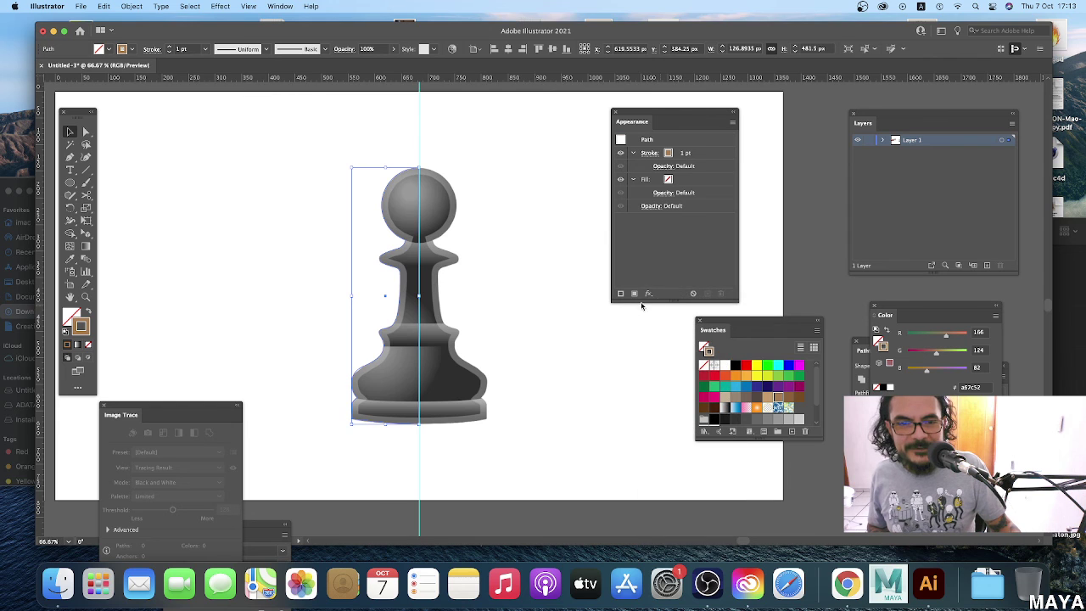
pyautogui.click(648, 296)
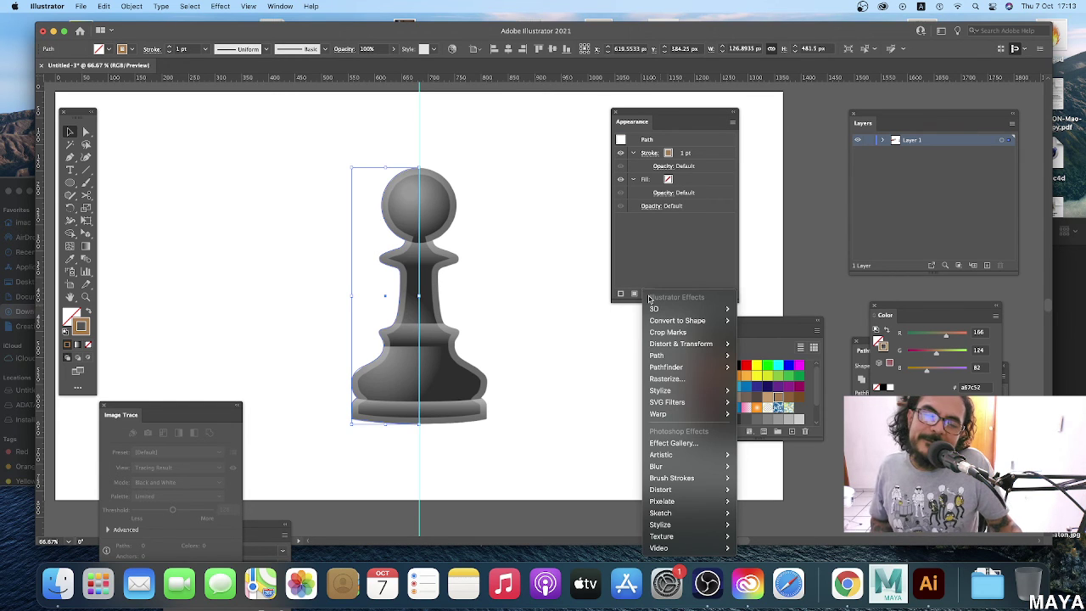
pyautogui.moveTo(661, 309)
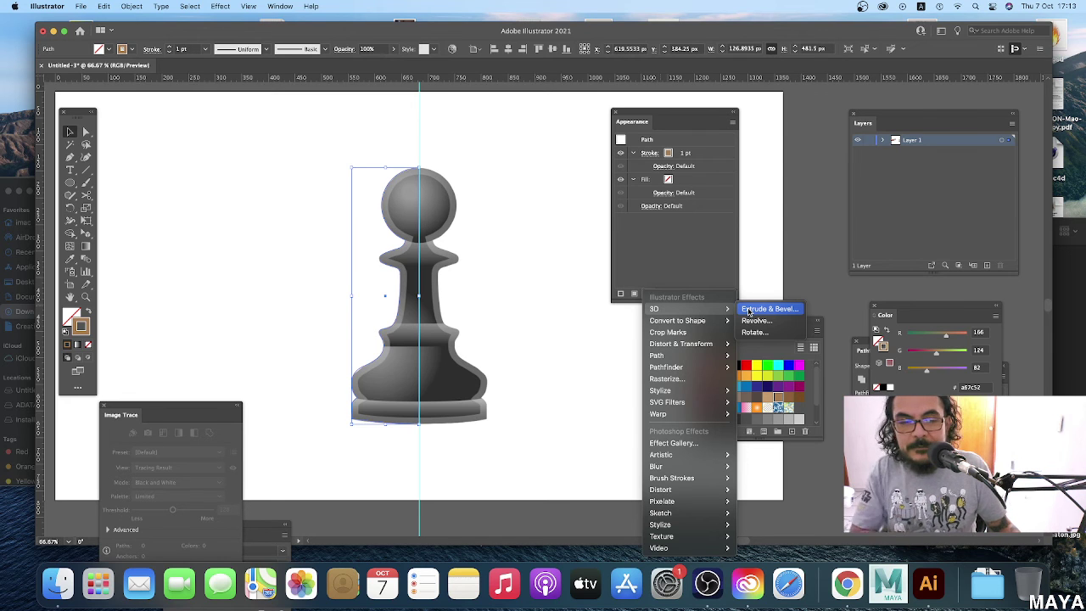
pyautogui.click(751, 321)
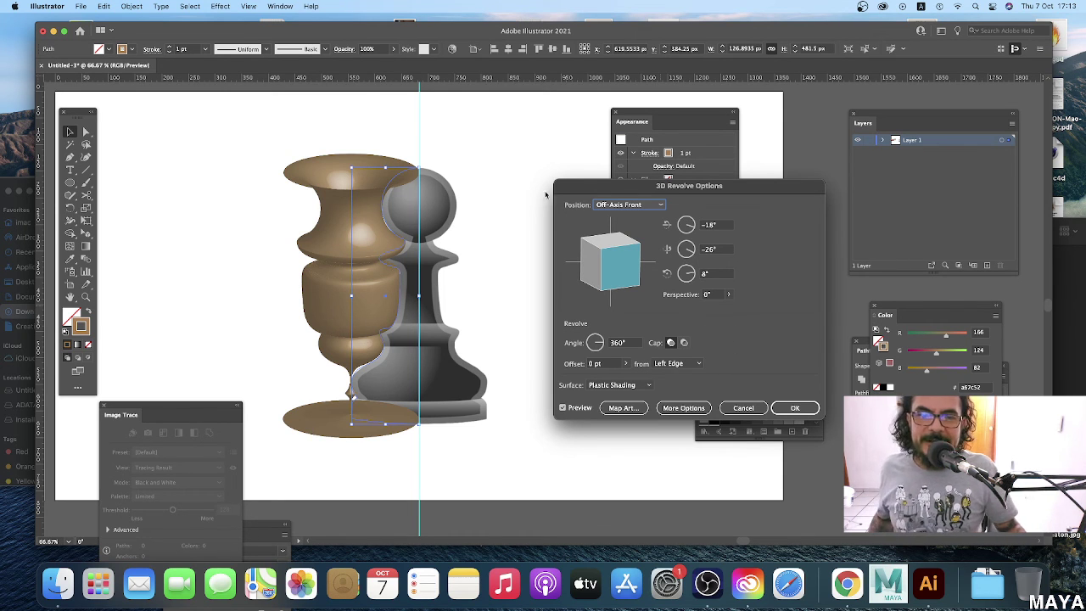
pyautogui.moveTo(627, 186)
pyautogui.mouseDown()
pyautogui.moveTo(544, 140)
pyautogui.moveTo(573, 163)
pyautogui.mouseUp()
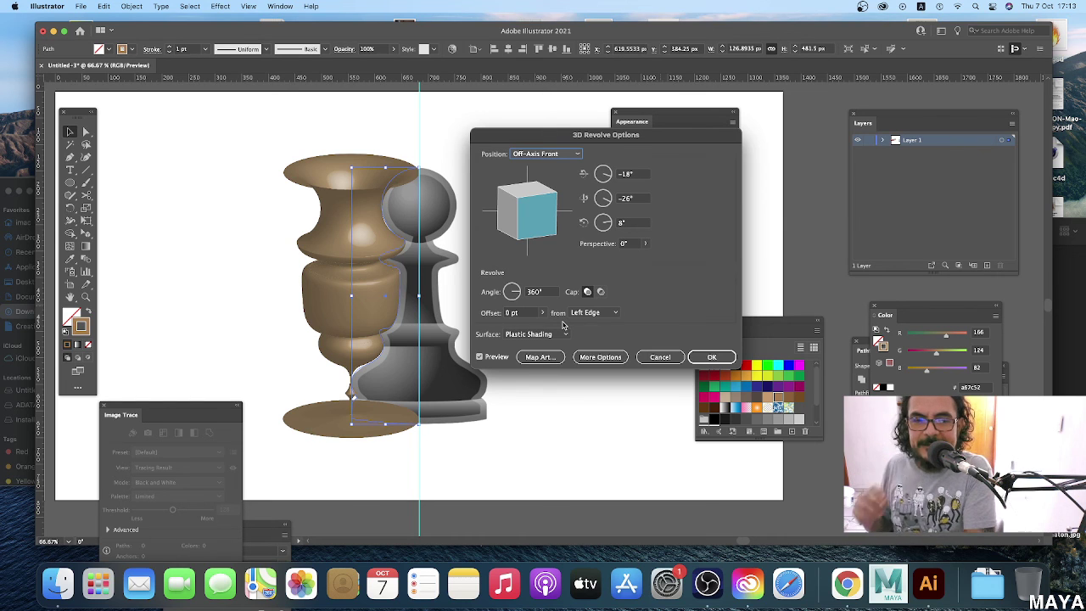
pyautogui.click(613, 314)
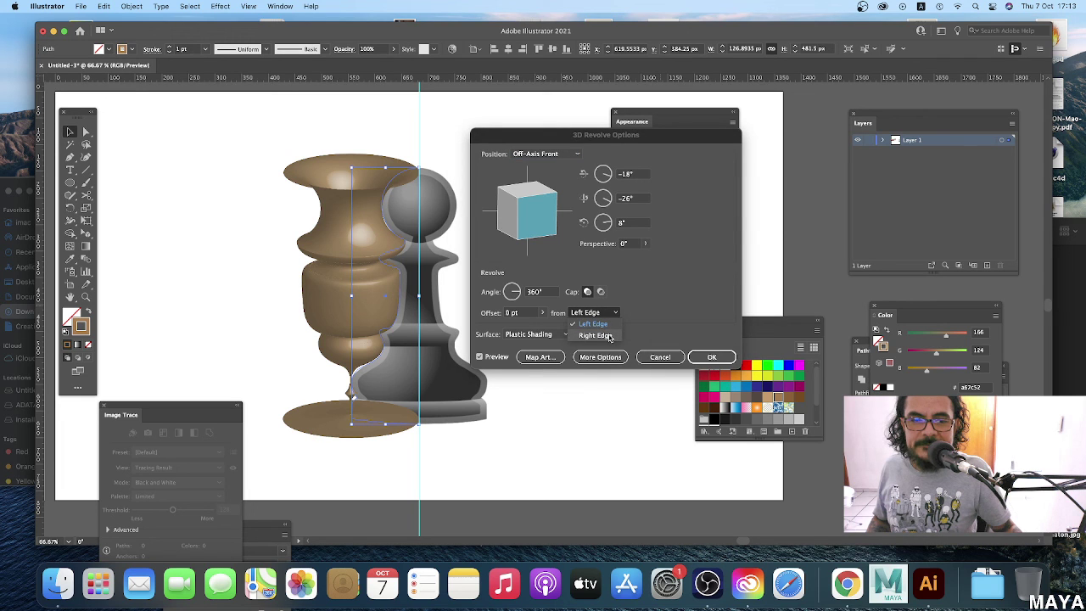
# Revolve from the Right Edge and tilt the pawn to a custom -24°, -30°, 22° rotation.
pyautogui.click(608, 336)
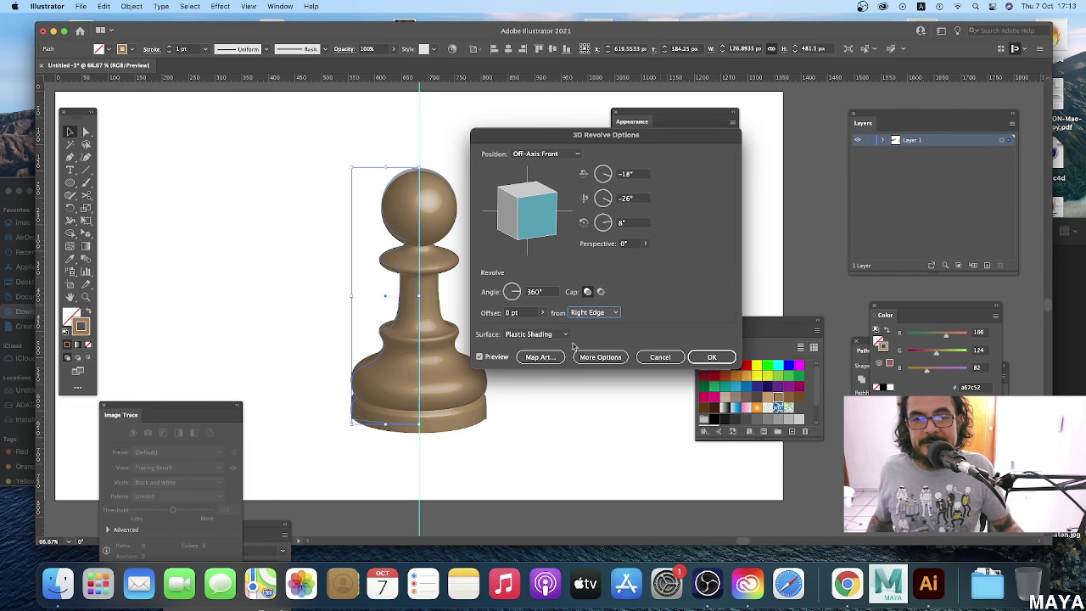
pyautogui.moveTo(537, 221); pyautogui.dragTo(509, 196)
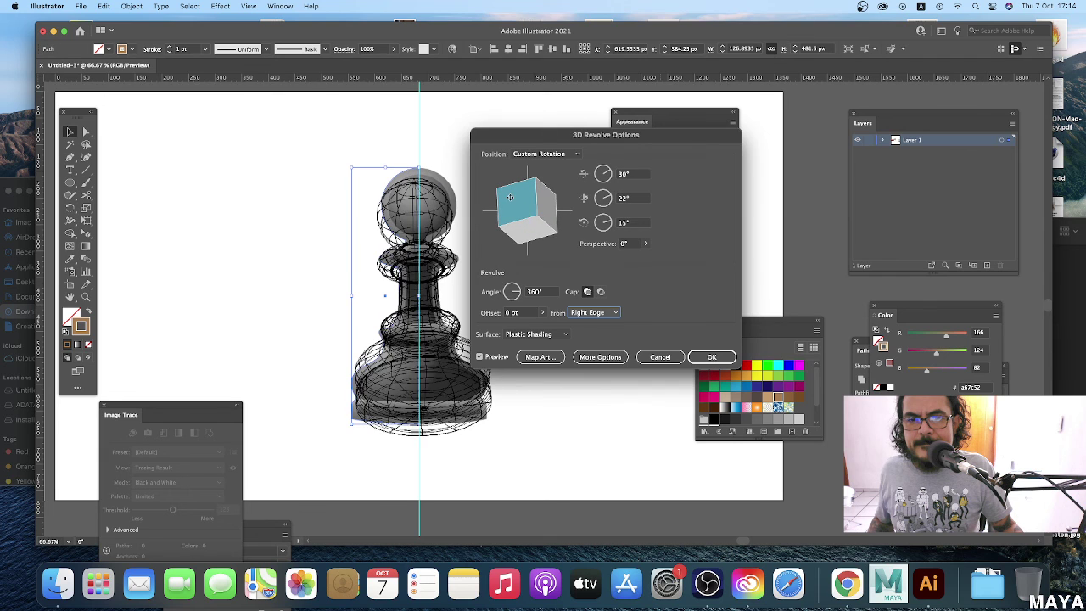
pyautogui.moveTo(509, 197); pyautogui.dragTo(543, 217)
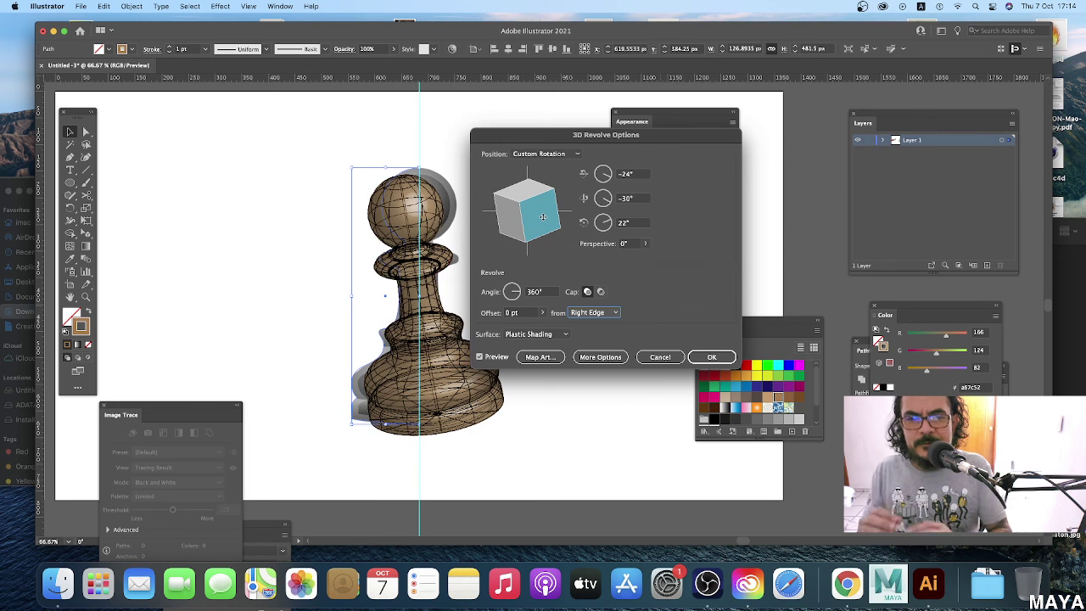
# Confirm the 3D Revolve, place the tan pawn left of the grey pawn image, and deselect.
pyautogui.click(711, 356)
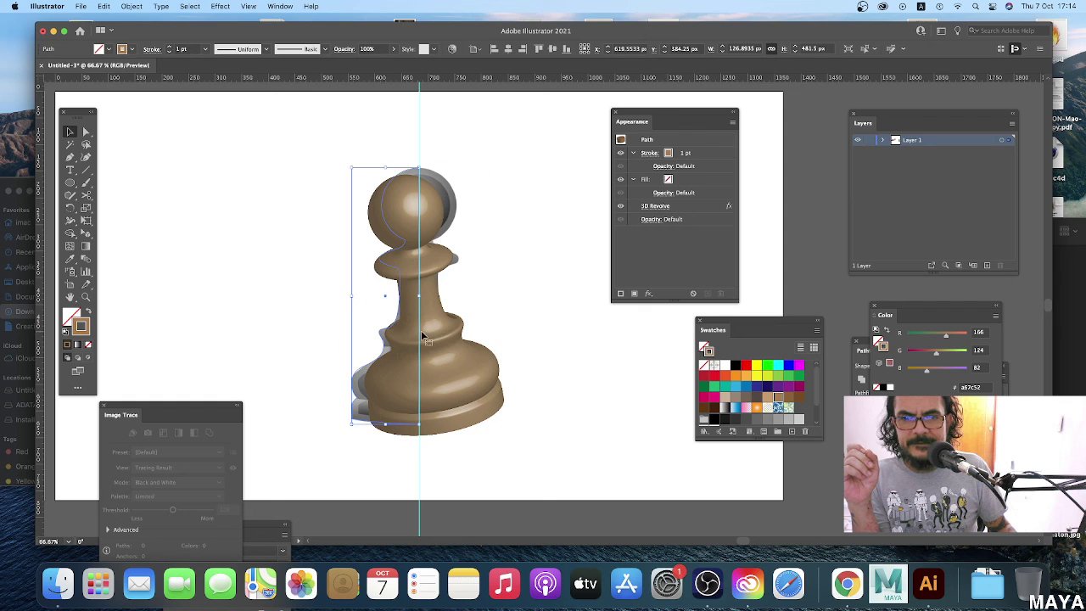
pyautogui.moveTo(426, 336); pyautogui.dragTo(246, 305)
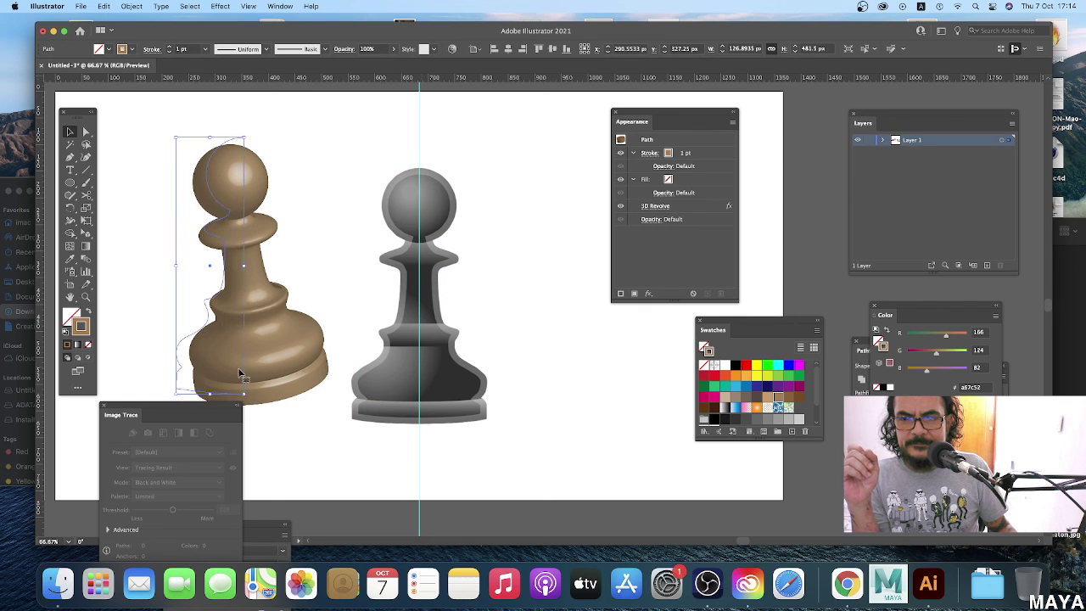
pyautogui.moveTo(212, 411); pyautogui.dragTo(209, 438)
pyautogui.click(314, 444)
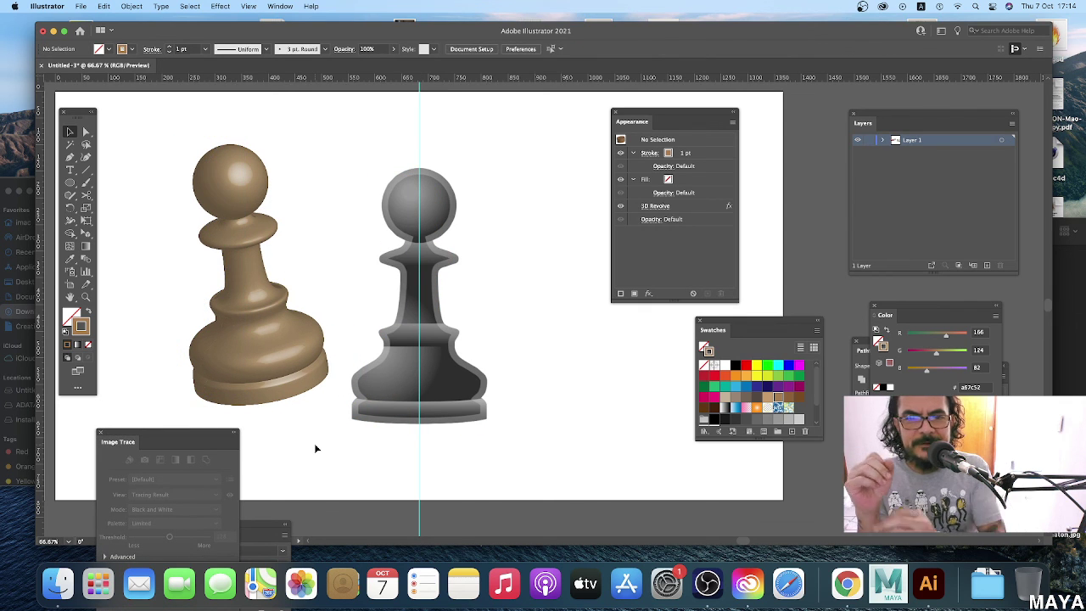